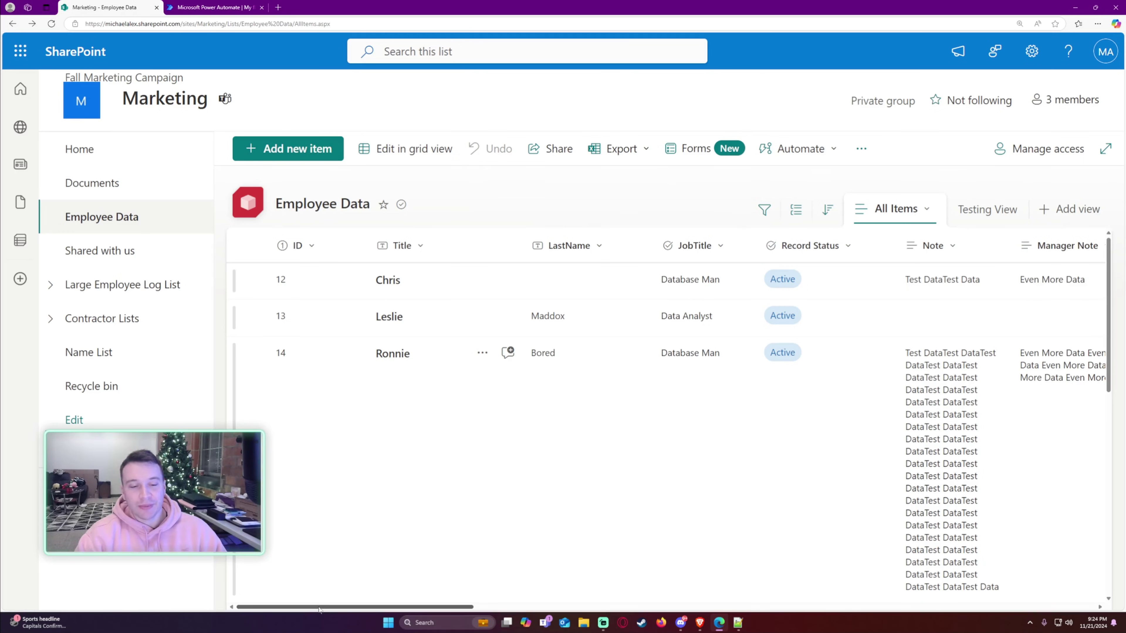
- Look through the site settings panel, then go to the Marketing site home page
left_click(1032, 51)
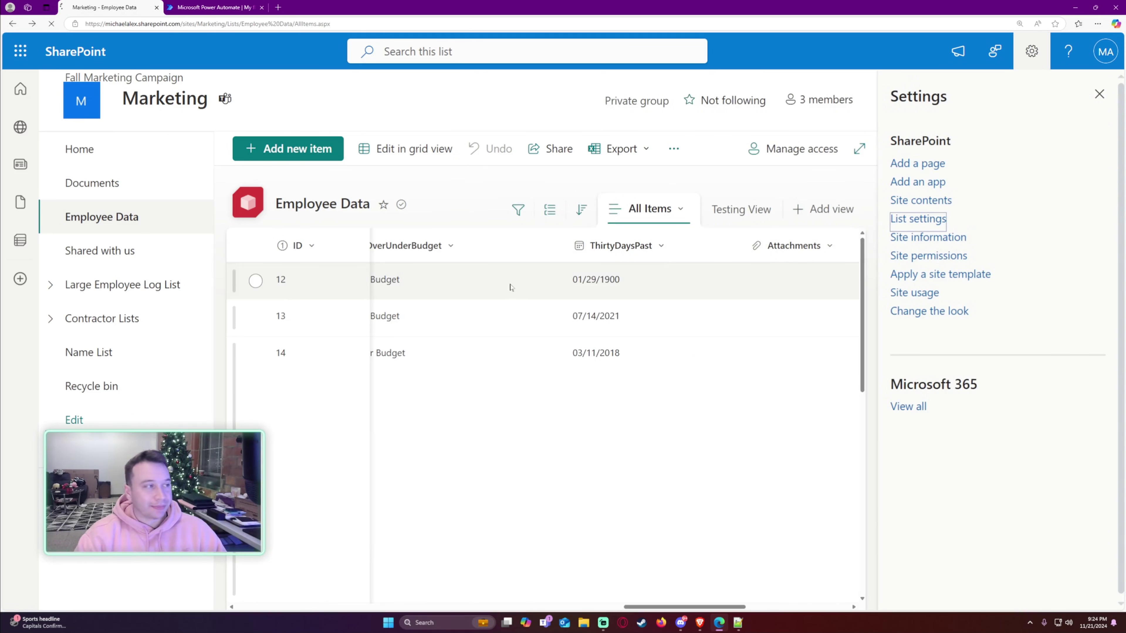
scroll(306, 375, "down", 10)
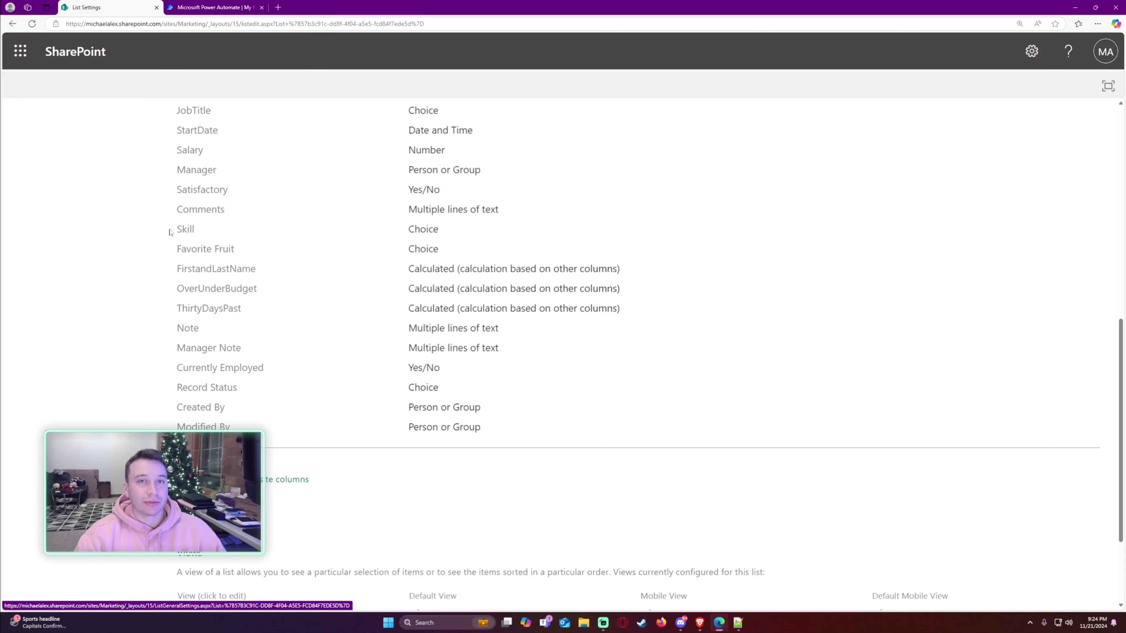
key("alt+Left")
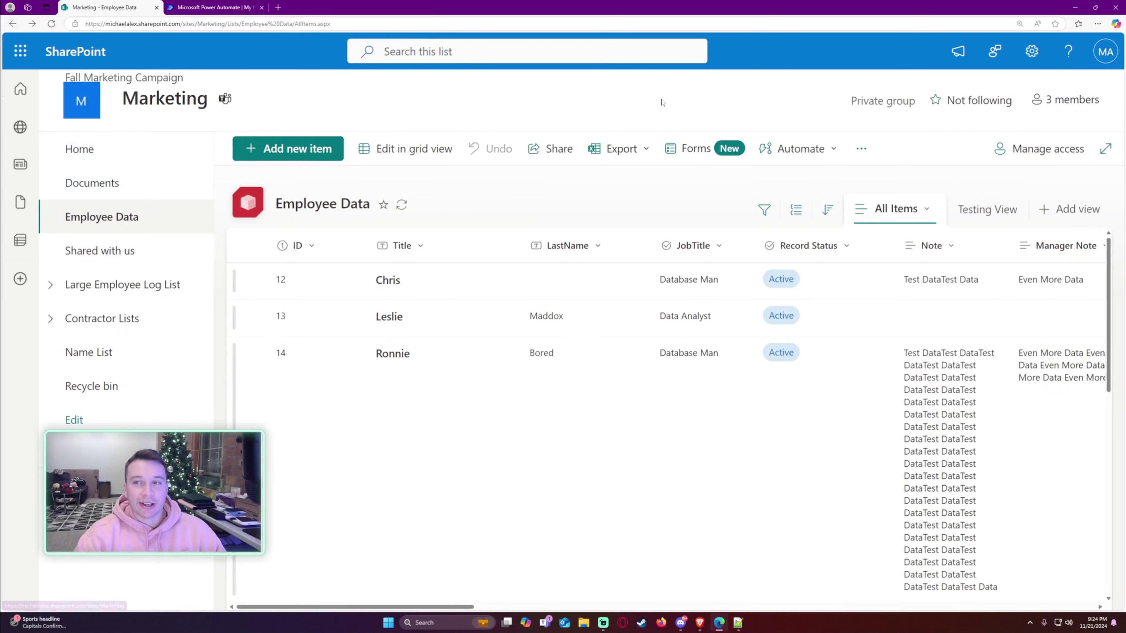
left_click(196, 149)
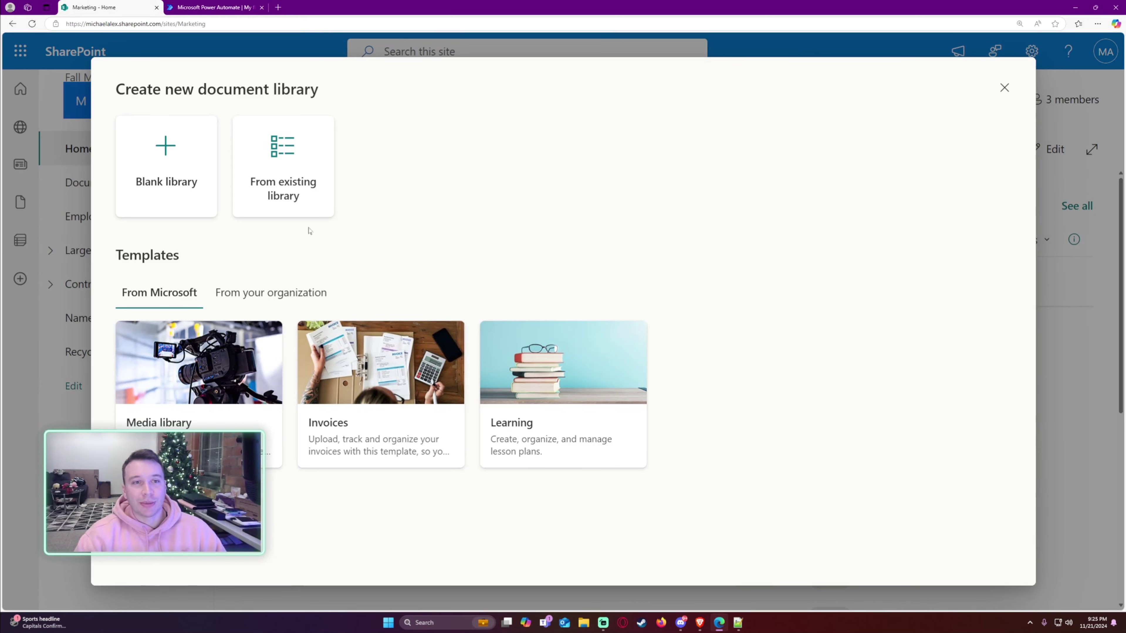
- Create a blank document library named 'Data Archive', hidden from site navigation
left_click(168, 193)
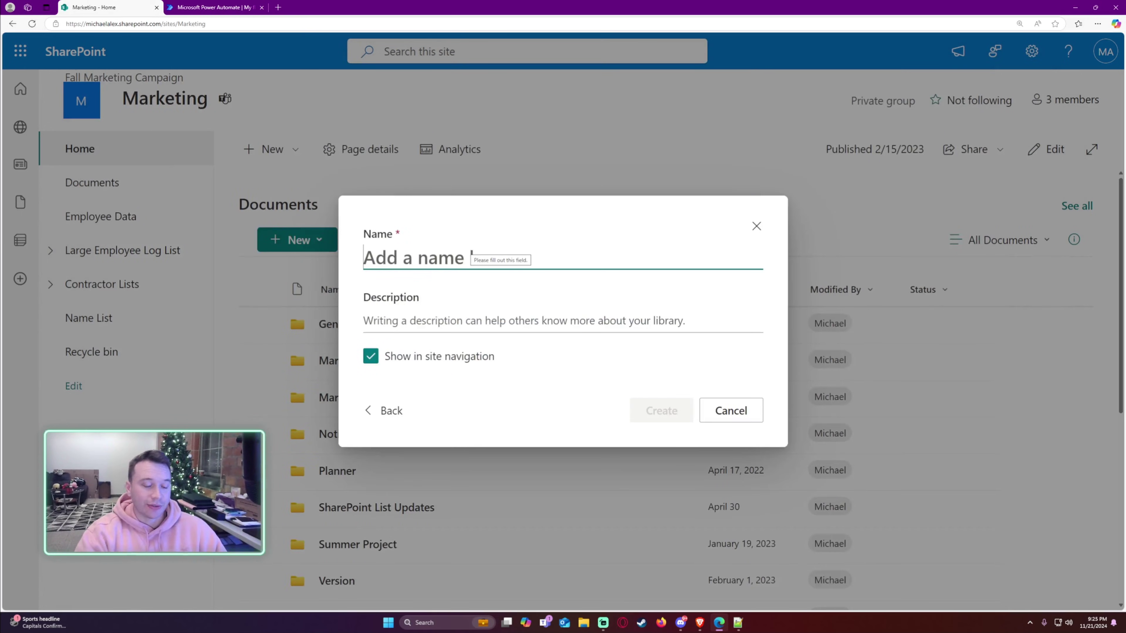
type("Data Archi")
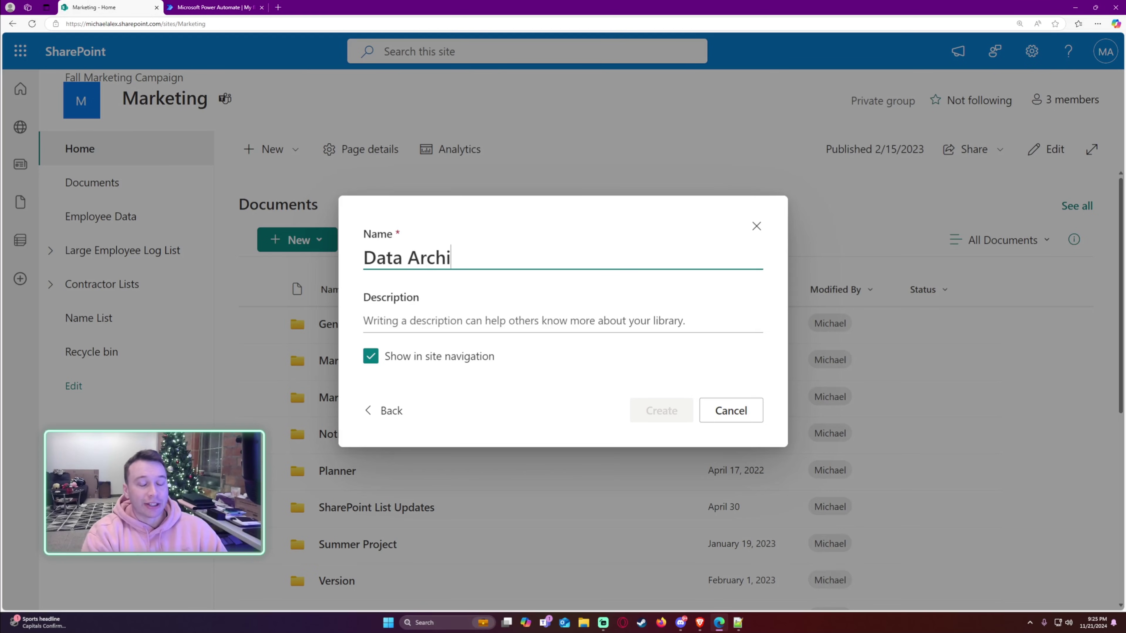
type("eve")
key("ctrl+shift+Left")
key("ctrl+shift+Left")
key("BackSpace")
type("Da")
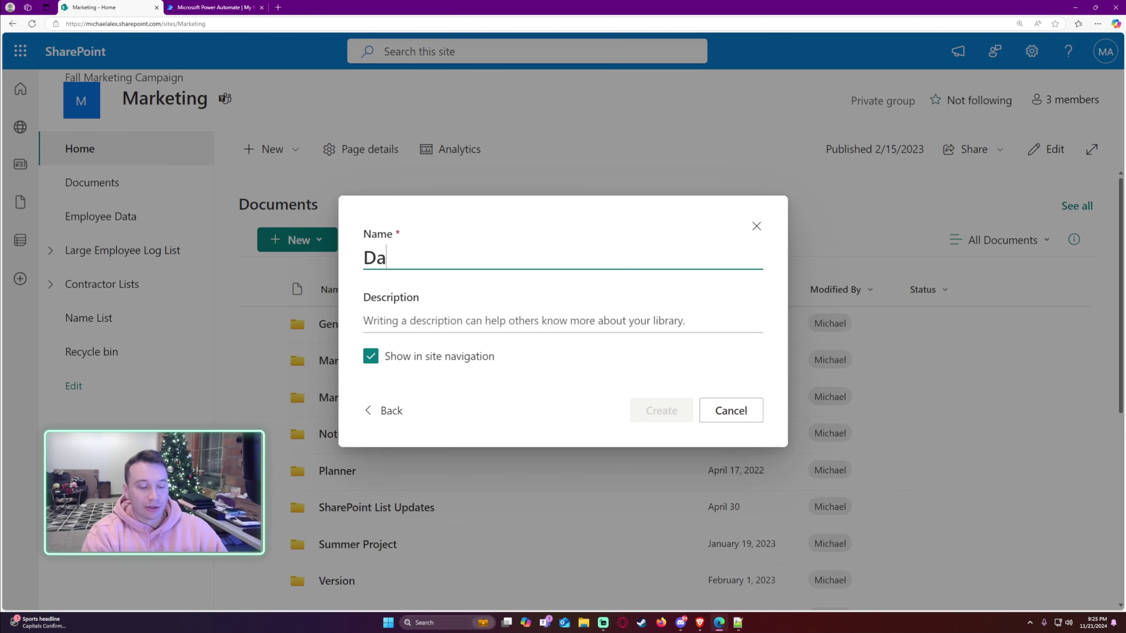
type("ta")
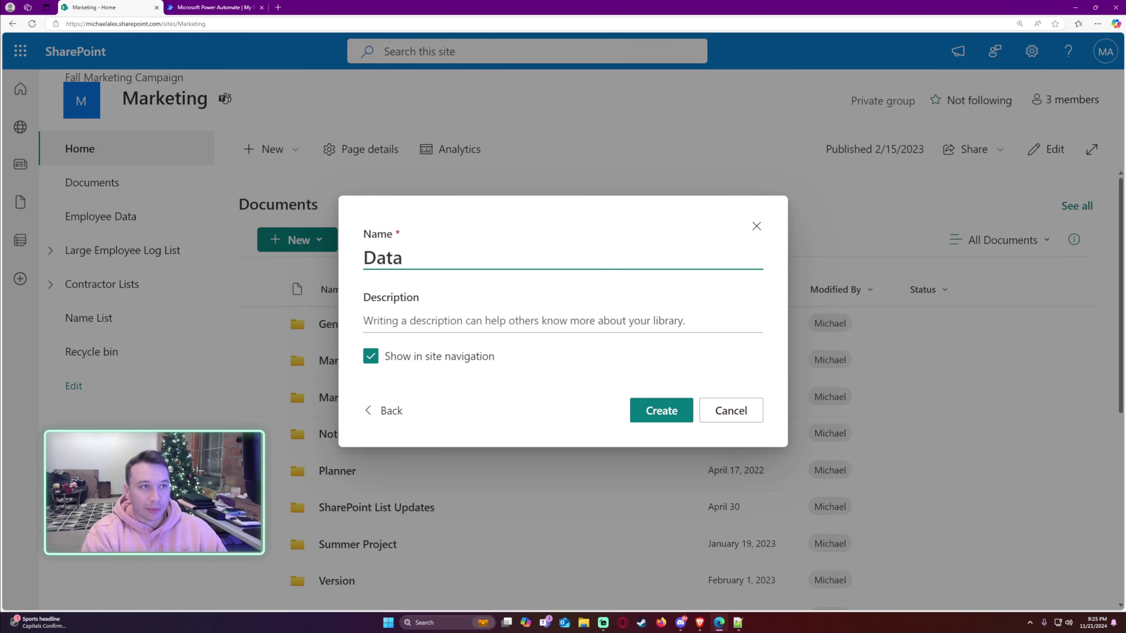
type(" Archive")
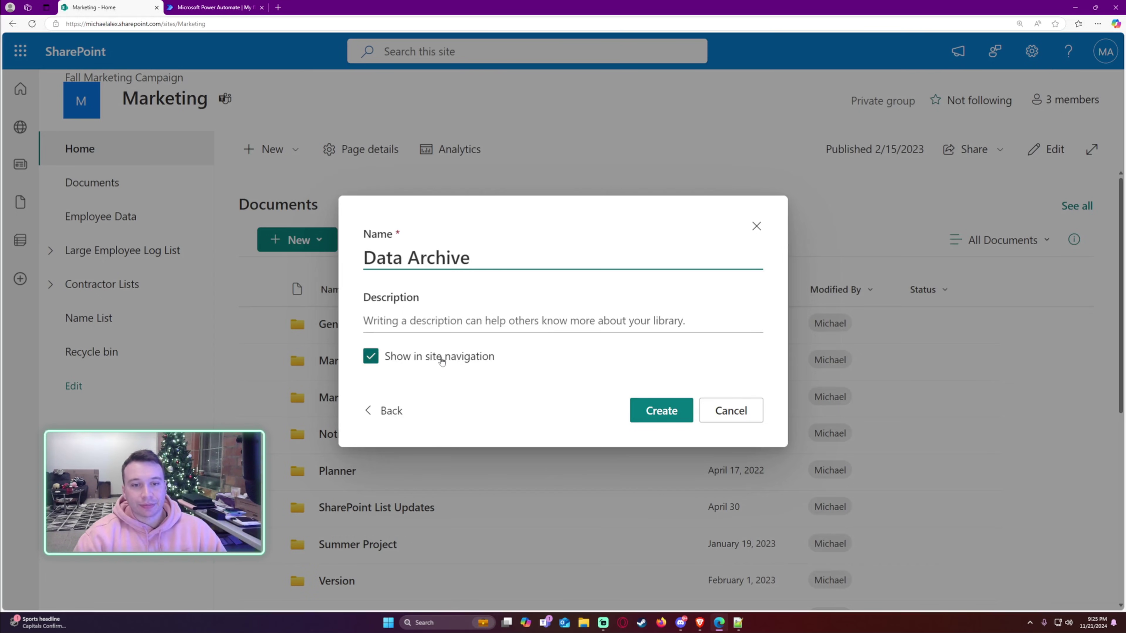
left_click(417, 357)
left_click(663, 412)
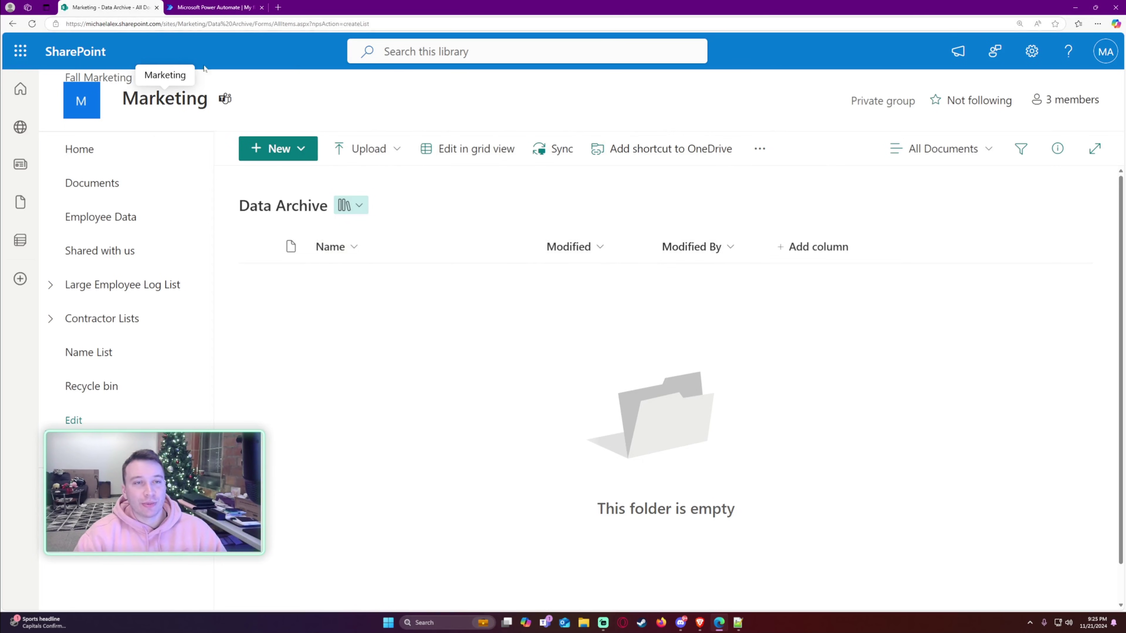
- Start a new scheduled cloud flow named 'Daily Archive of Employees'
left_click(203, 7)
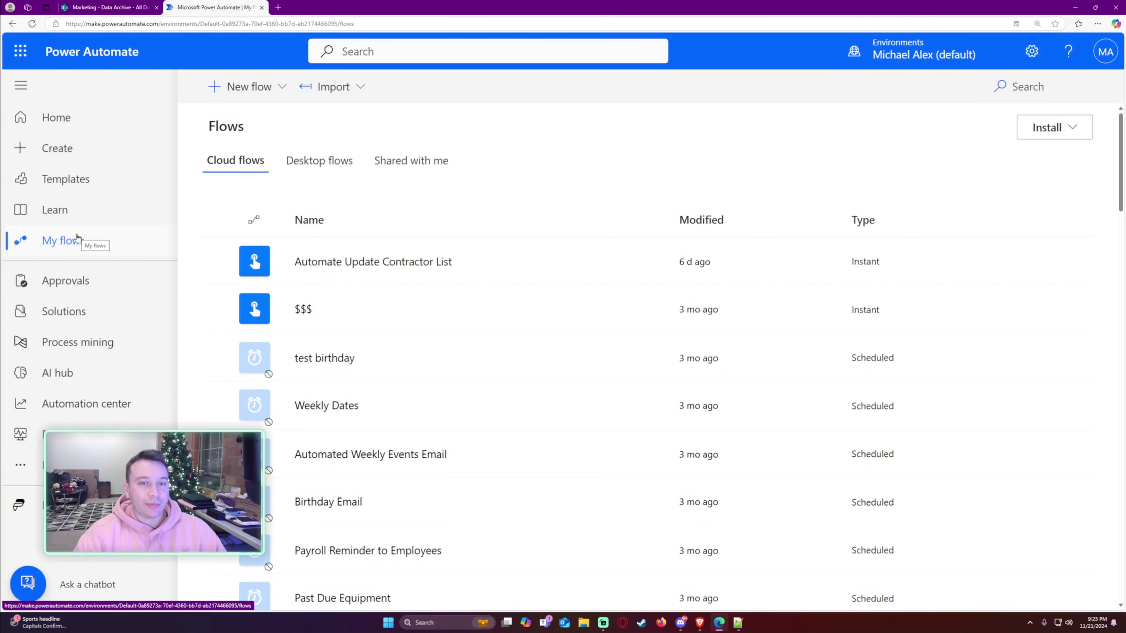
left_click(229, 87)
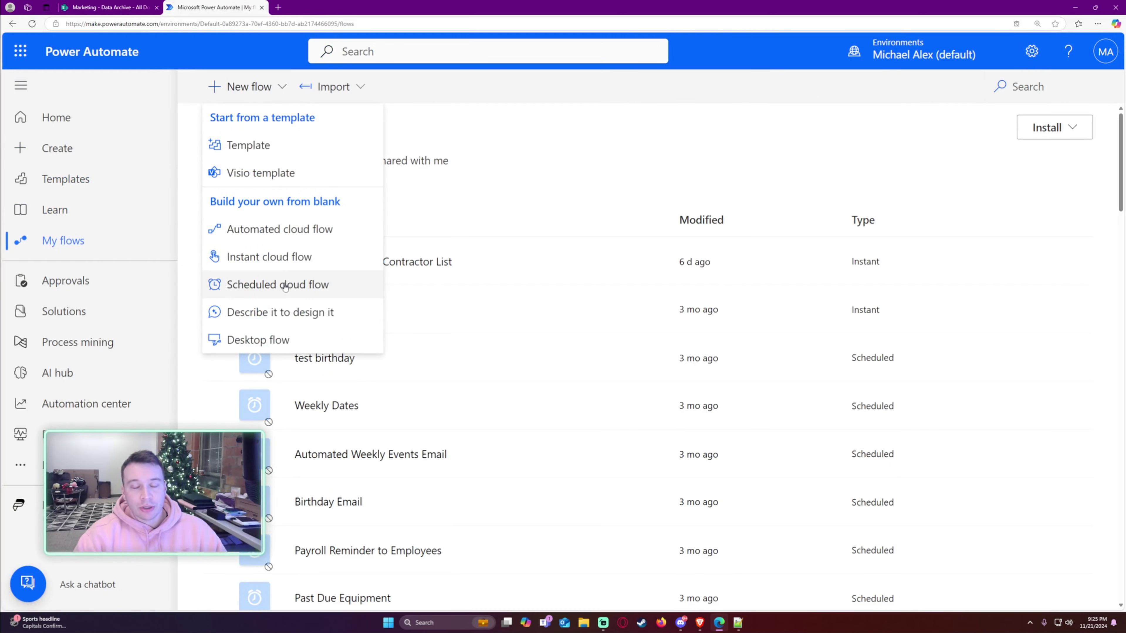
left_click(286, 286)
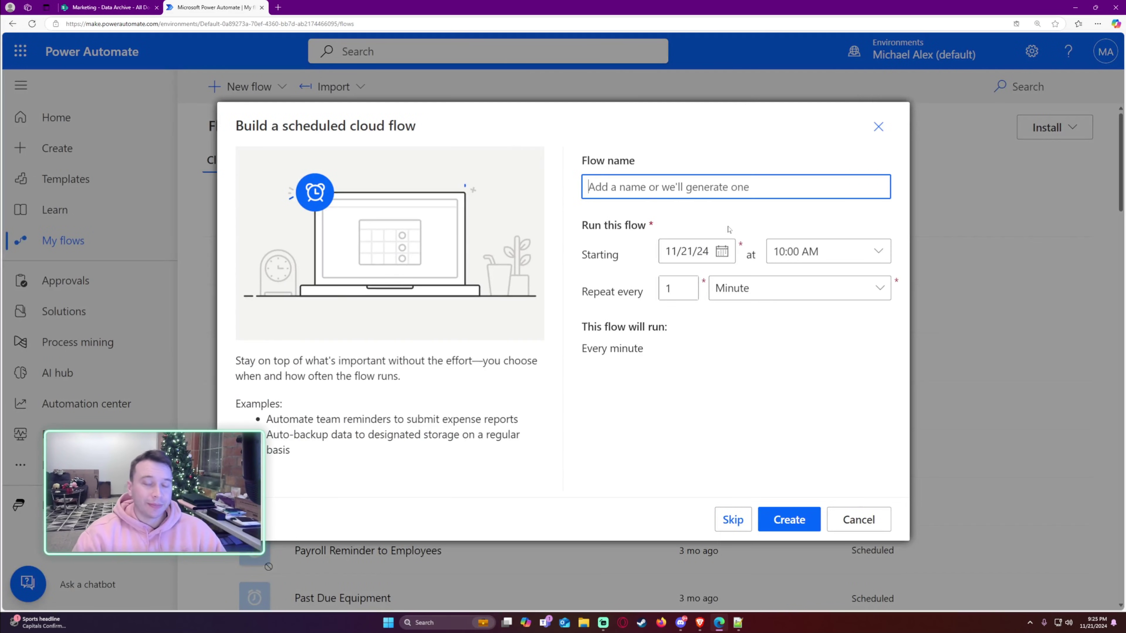
type("D")
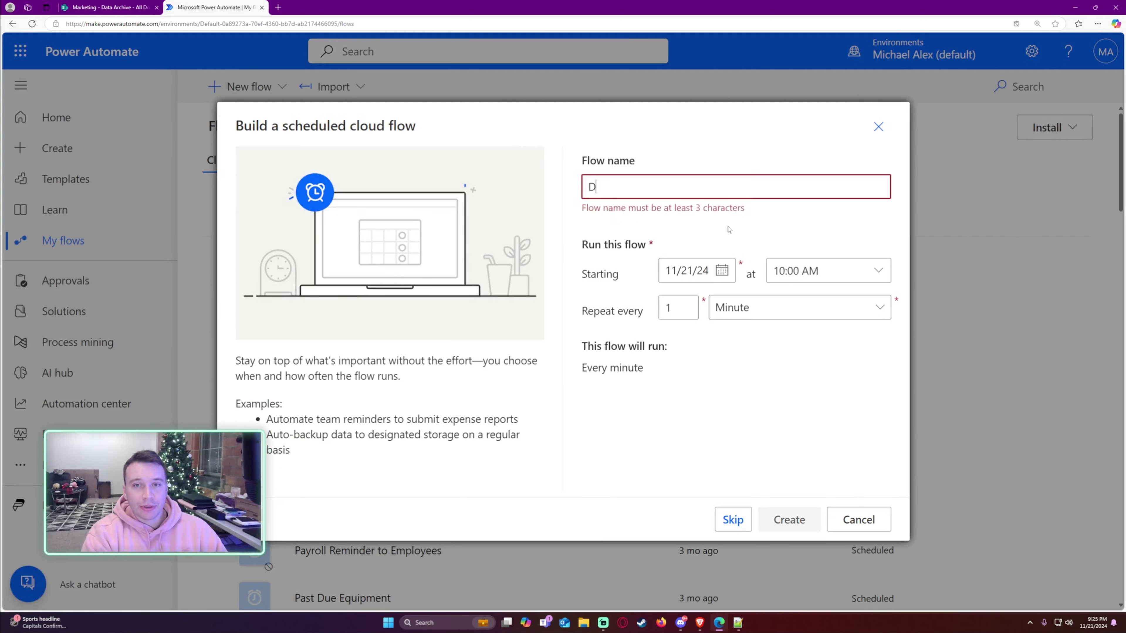
type("aily Archive ")
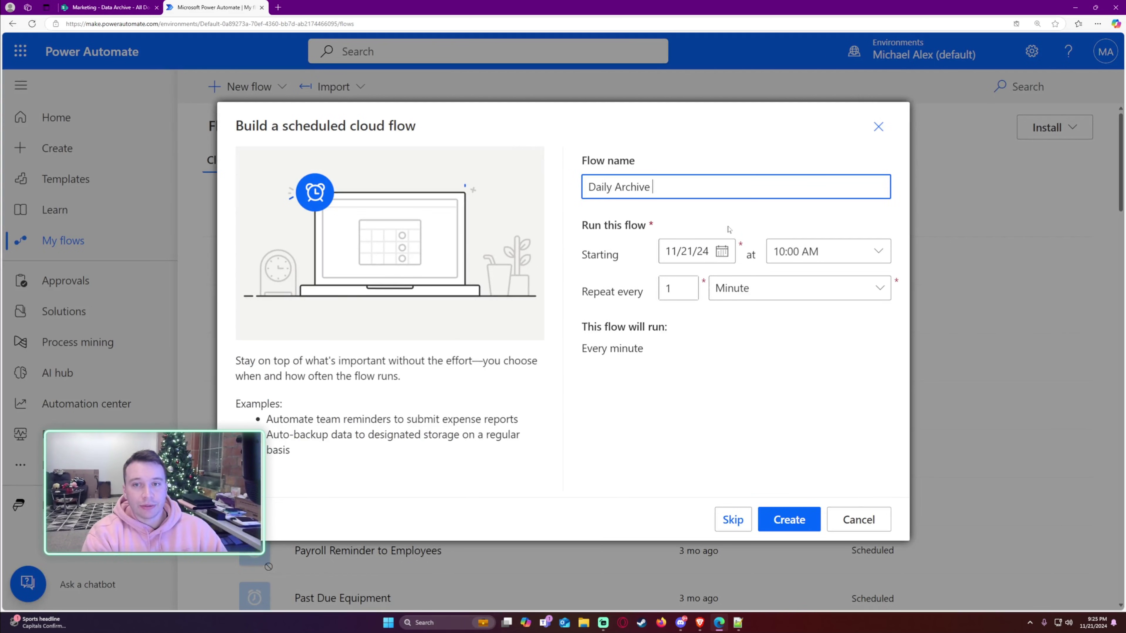
type("of Employees")
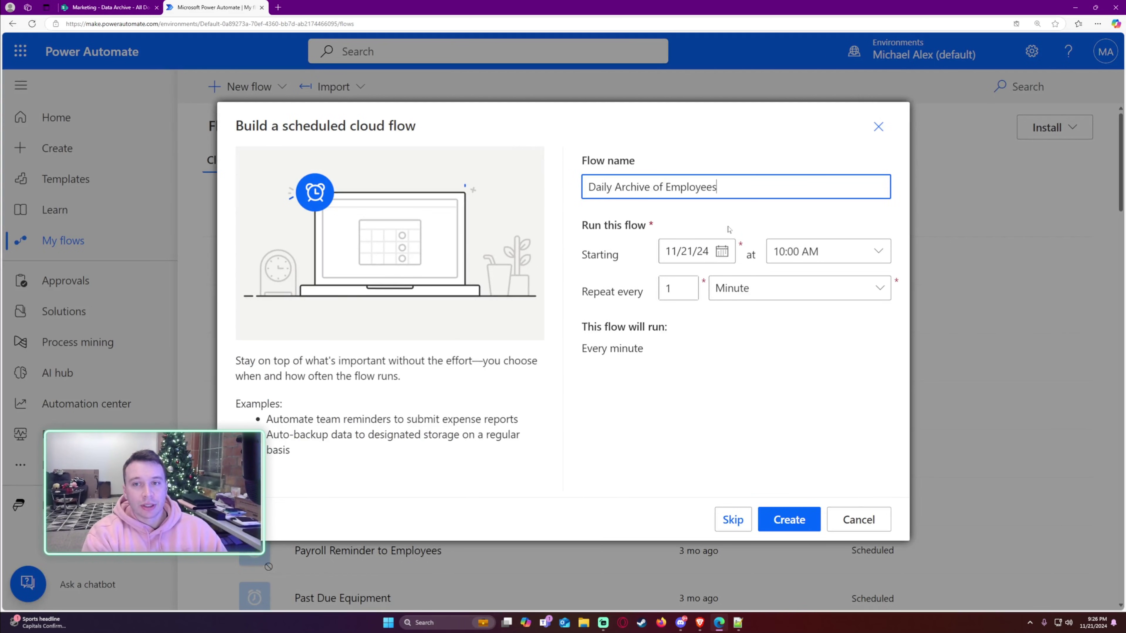
left_click(761, 210)
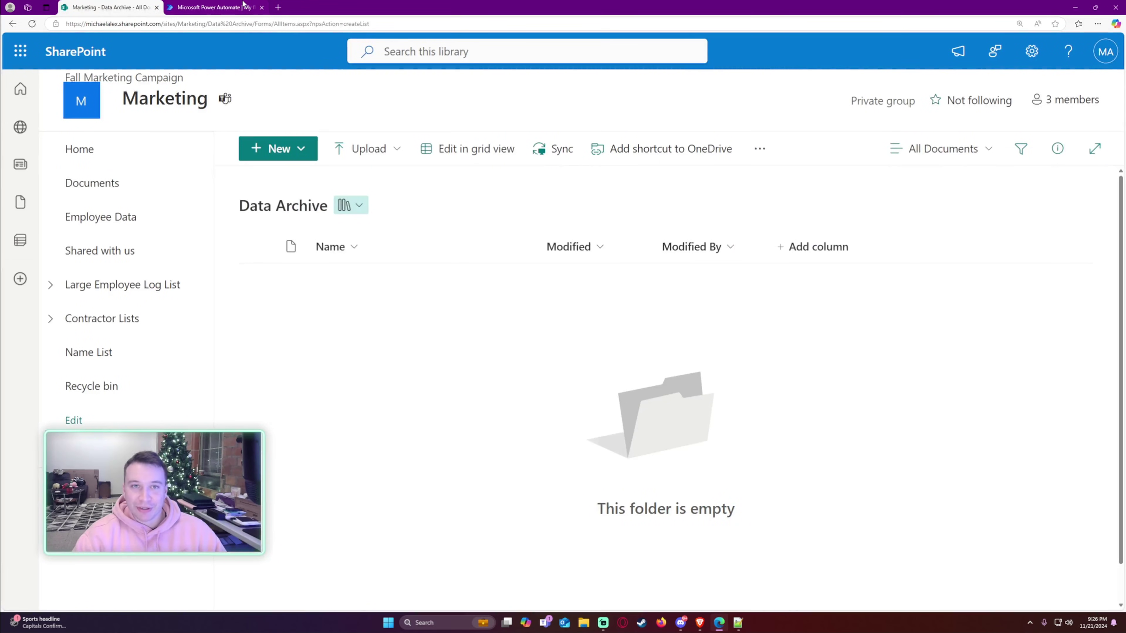
- Set the schedule to start at 12:00 AM, repeating every 1 day, and create the flow
left_click(243, 5)
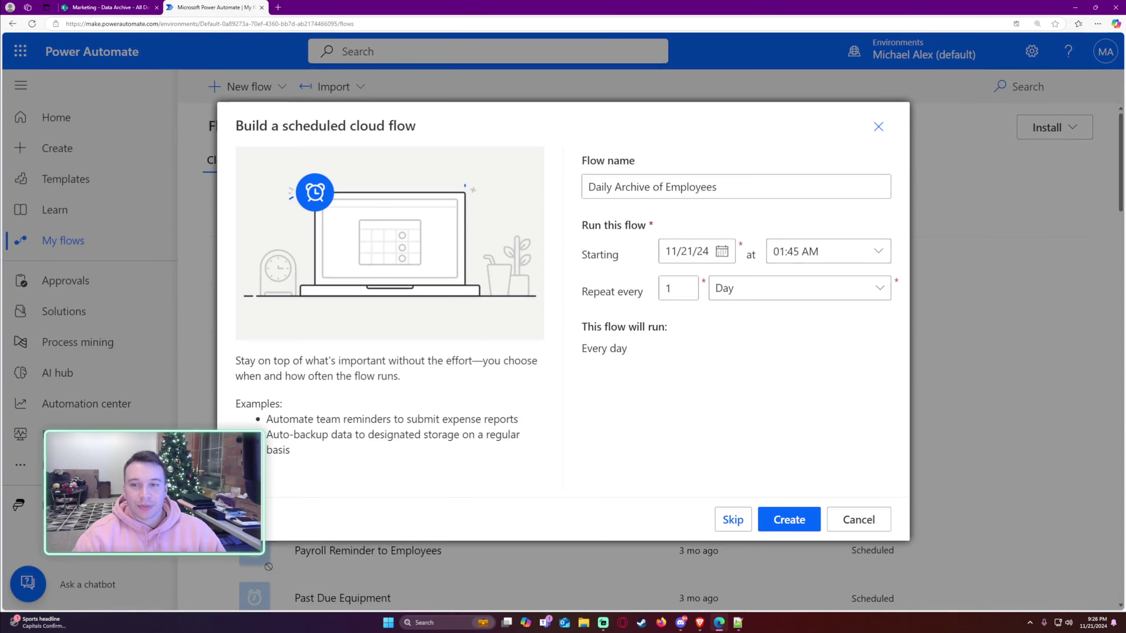
left_click(825, 251)
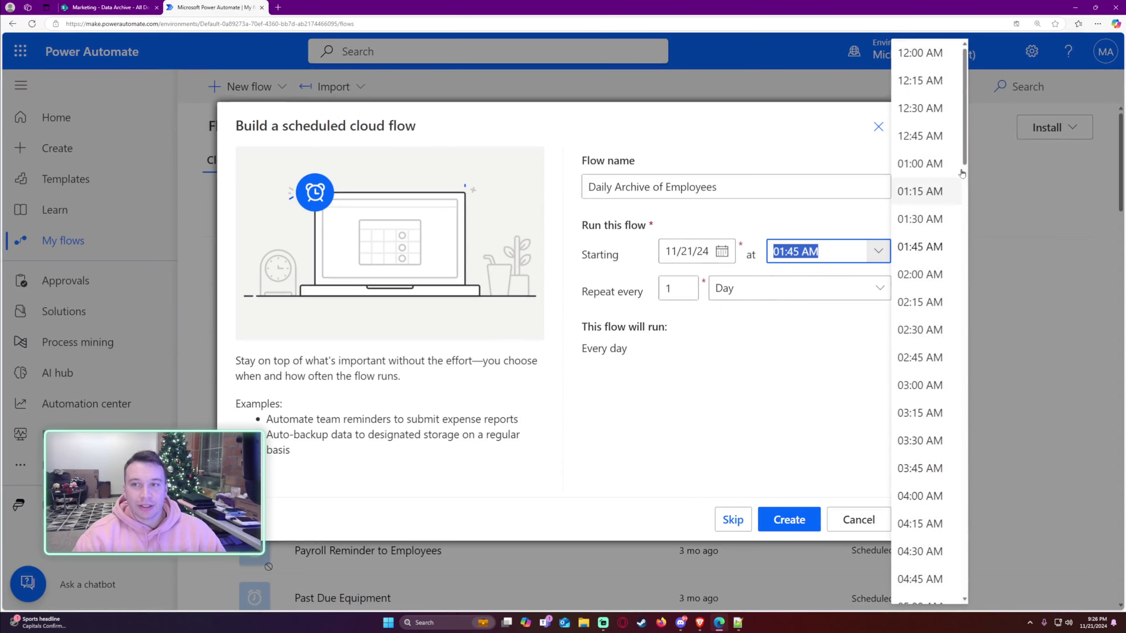
left_click(920, 51)
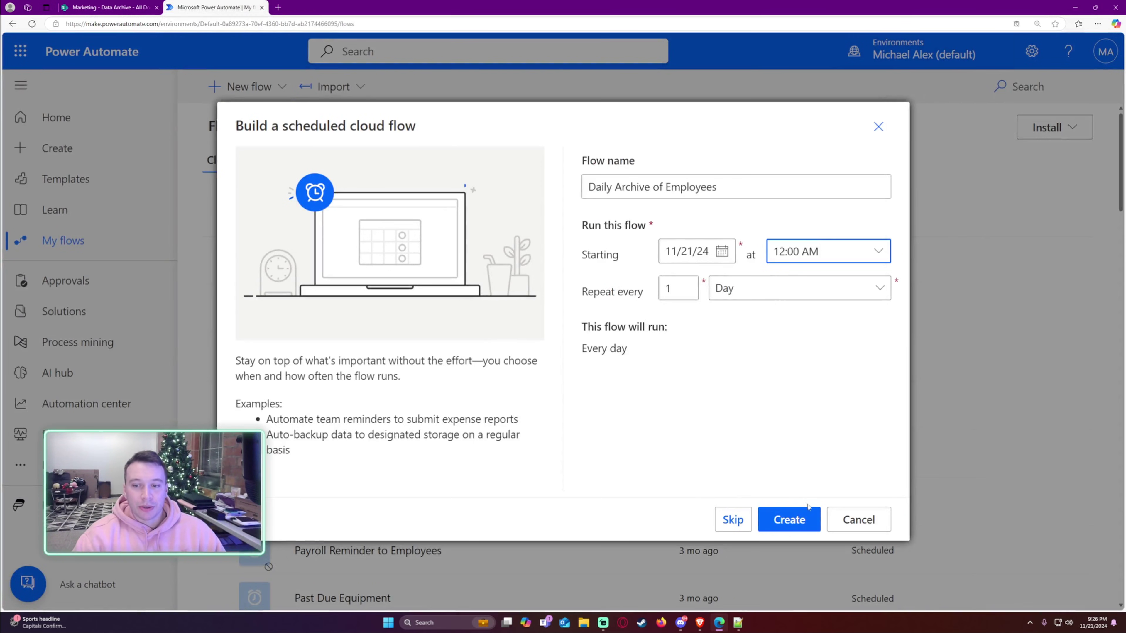
left_click(792, 519)
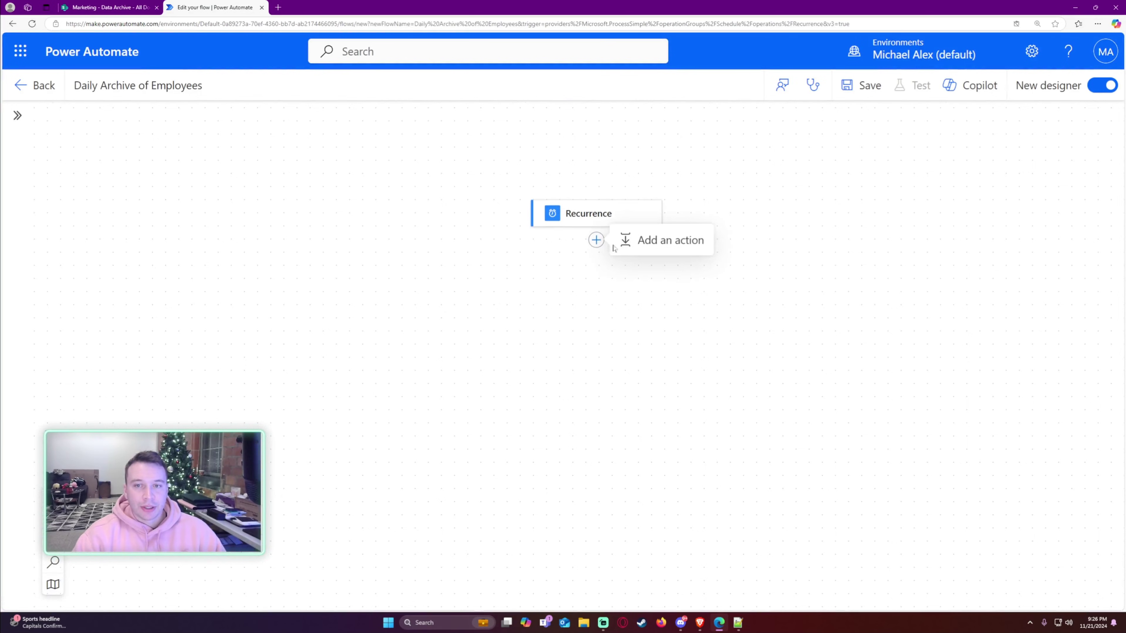
- Add a SharePoint Get items action reading the Employee Data list on the Marketing site
left_click(596, 240)
type("get items")
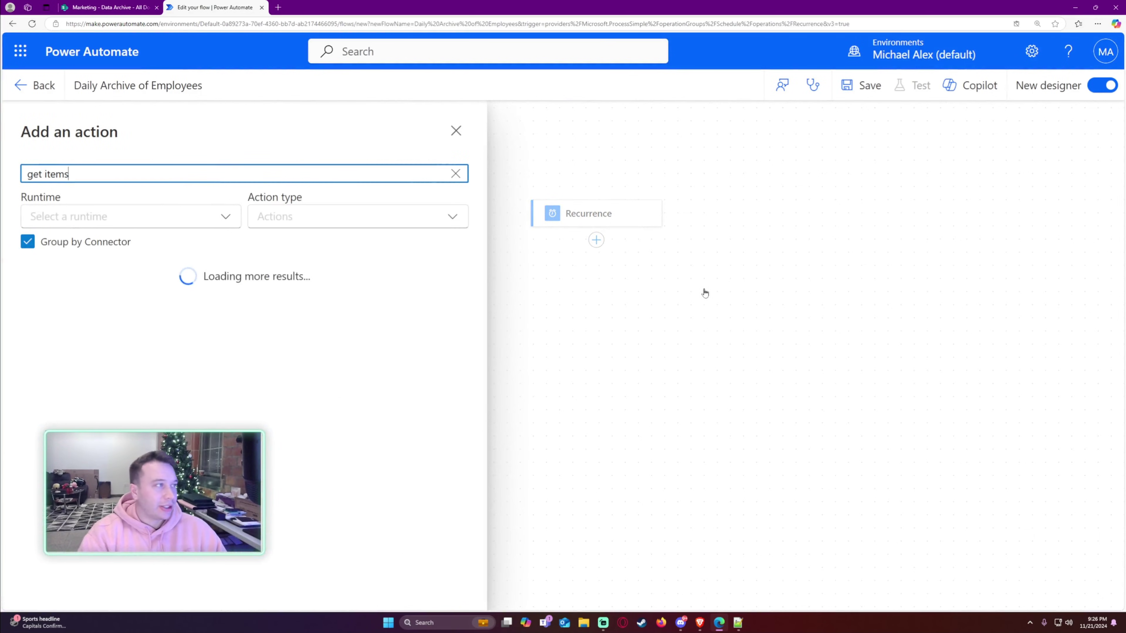
left_click(222, 320)
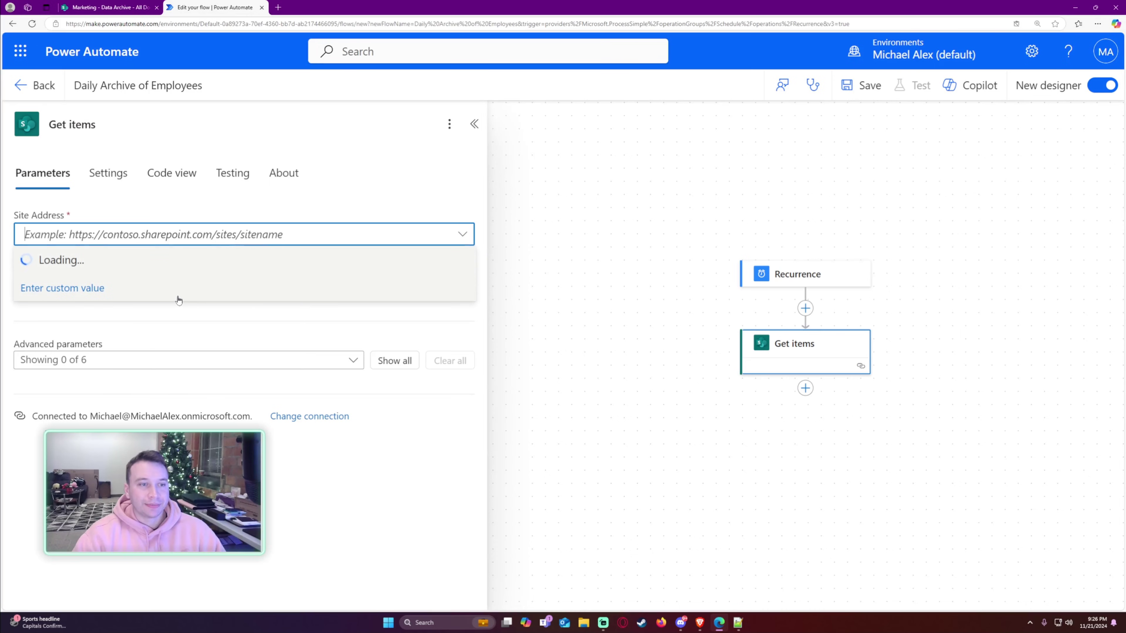
left_click(98, 396)
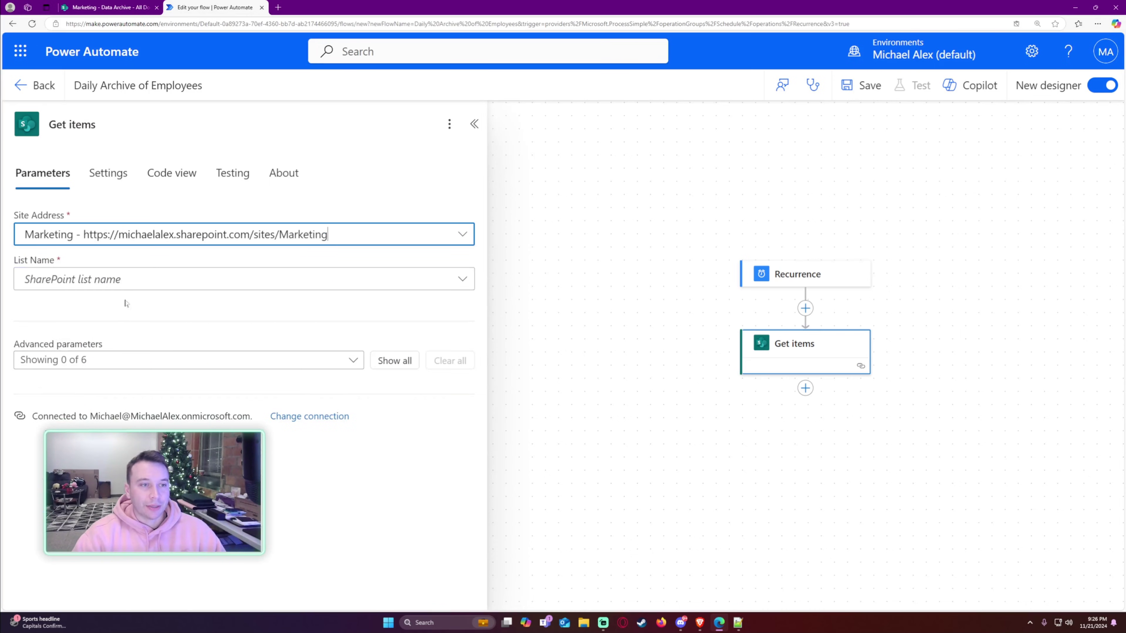
left_click(127, 280)
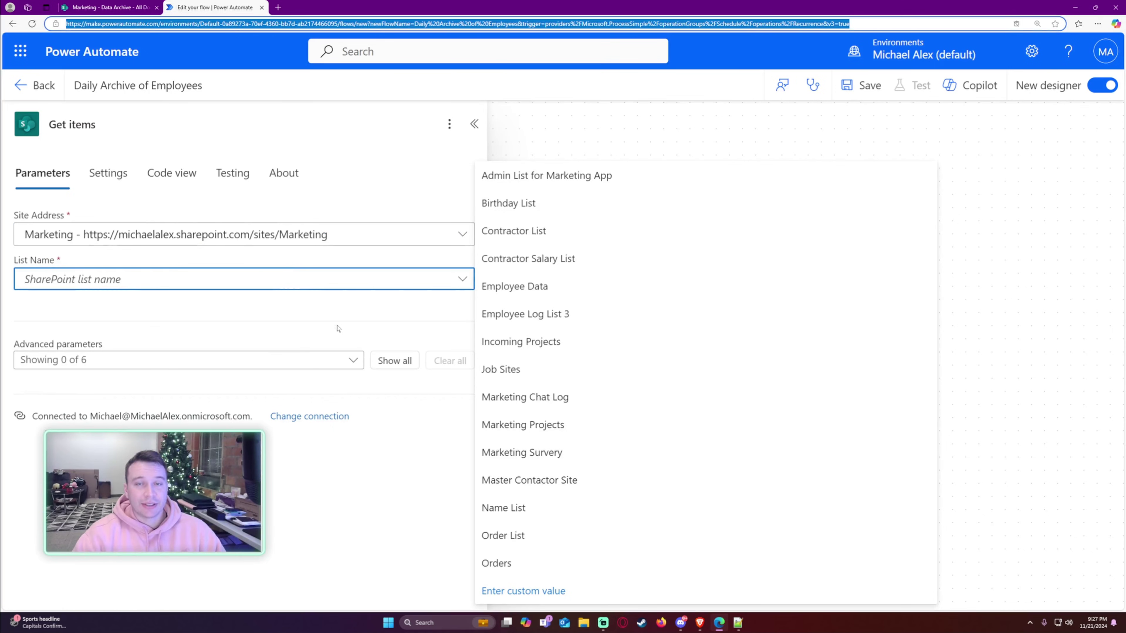
left_click(512, 291)
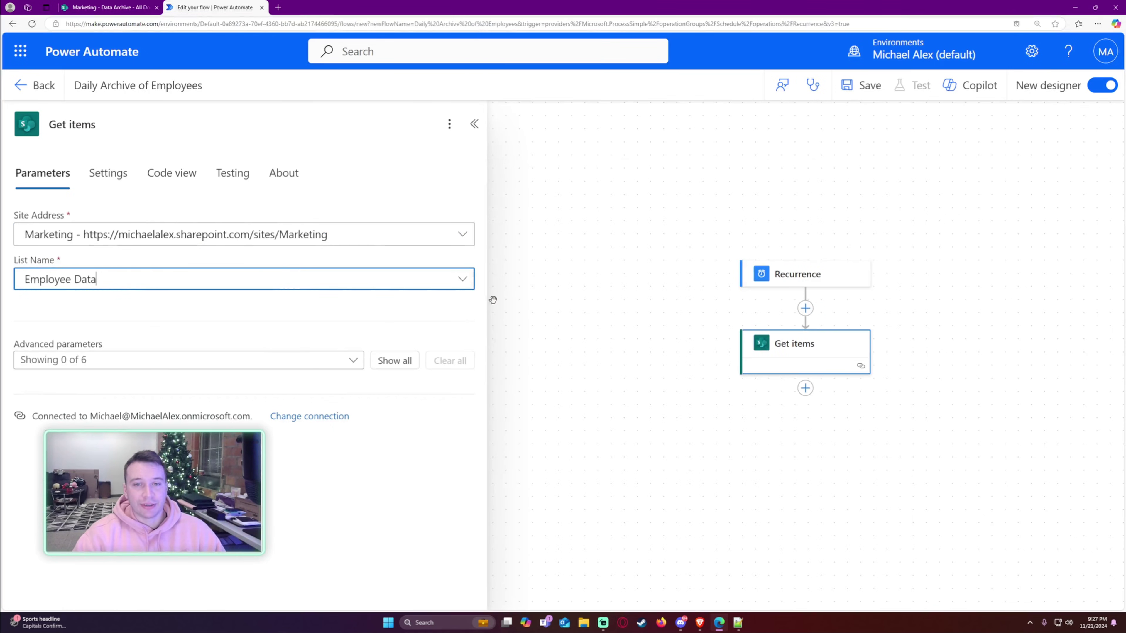
- Turn on pagination for Get items with a threshold of 5000
left_click(124, 188)
scroll(153, 238, "down", 1)
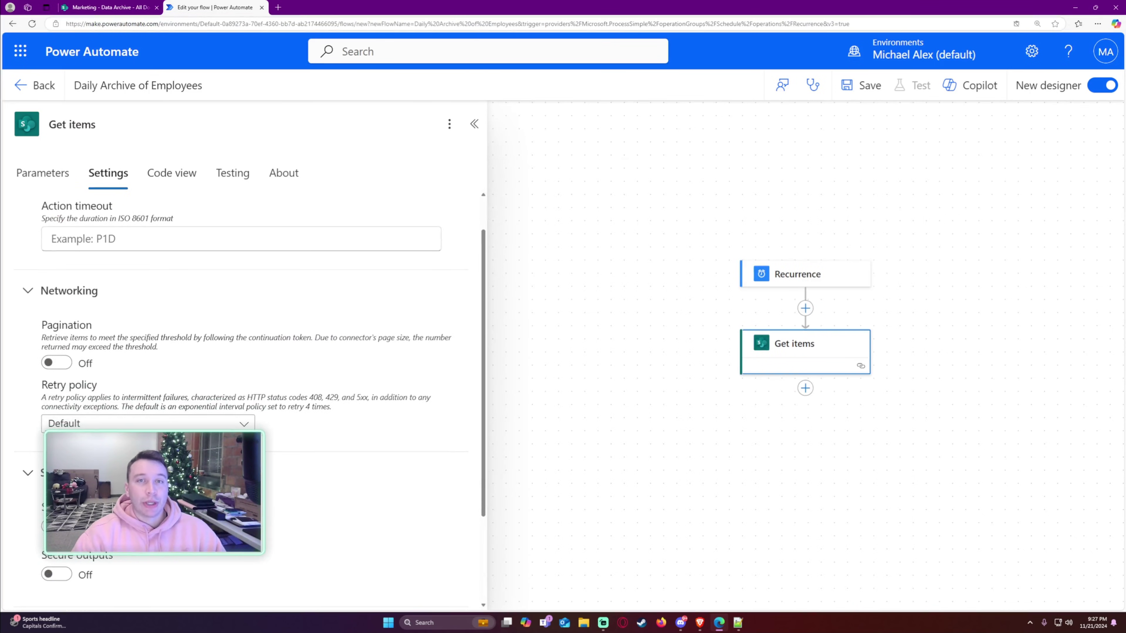
scroll(128, 357, "up", 1)
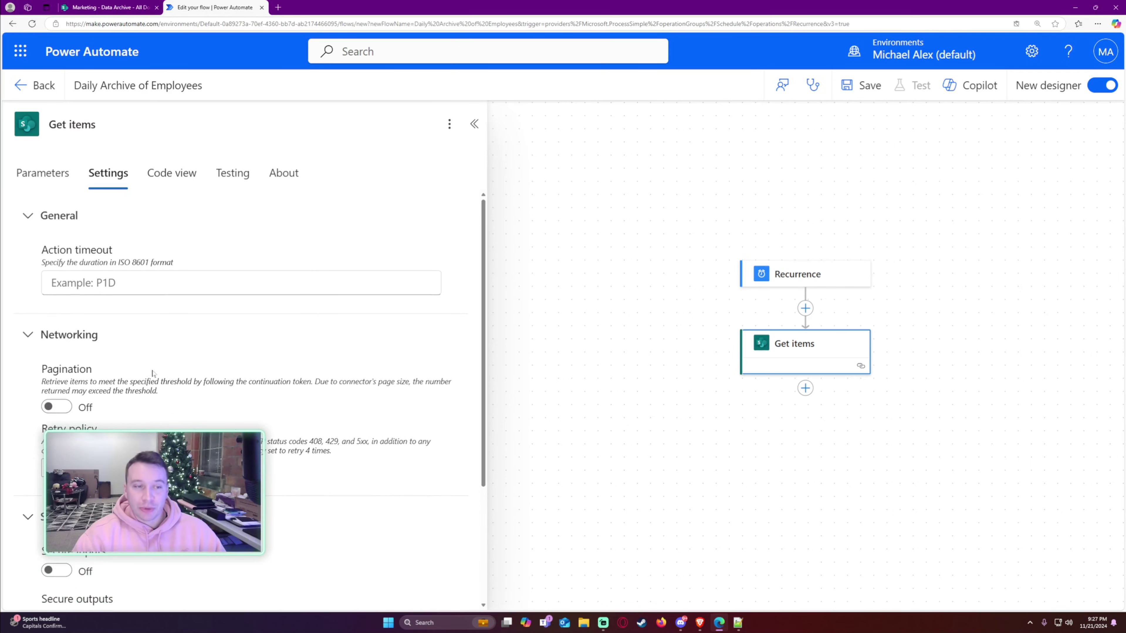
scroll(154, 374, "down", 1)
scroll(152, 374, "down", 1)
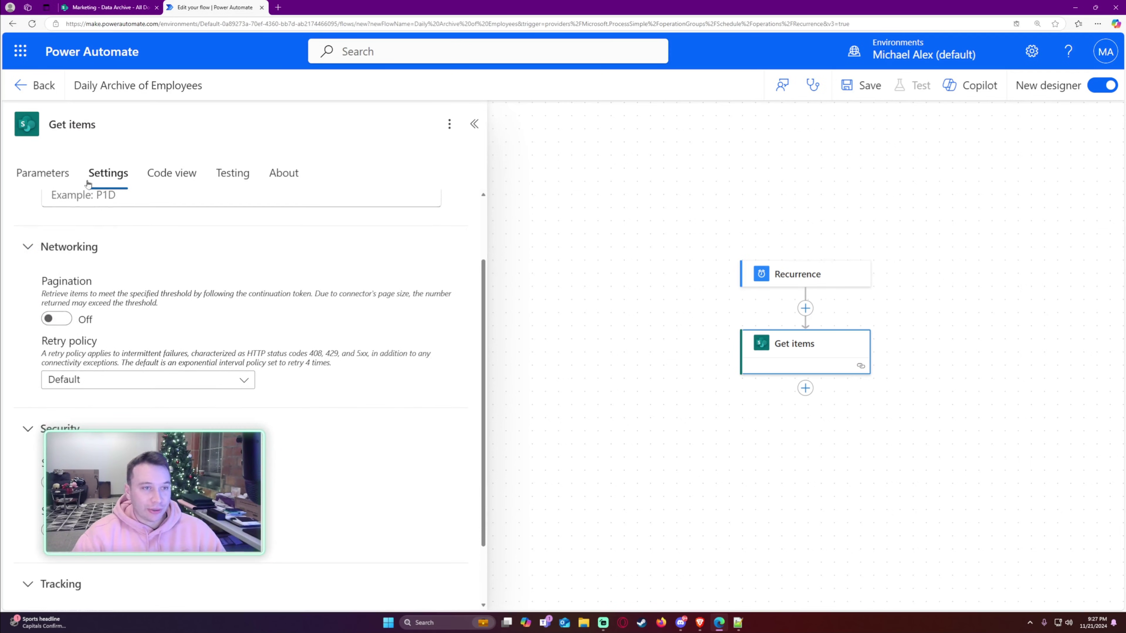
left_click(57, 319)
scroll(137, 260, "down", 2)
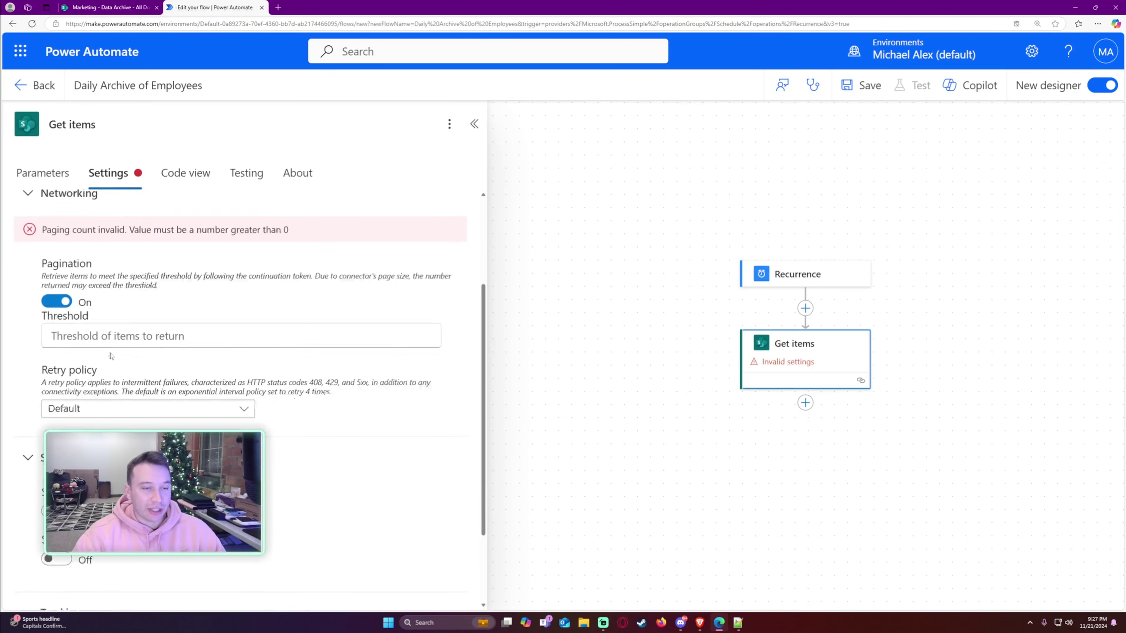
key("Tab")
type("5000")
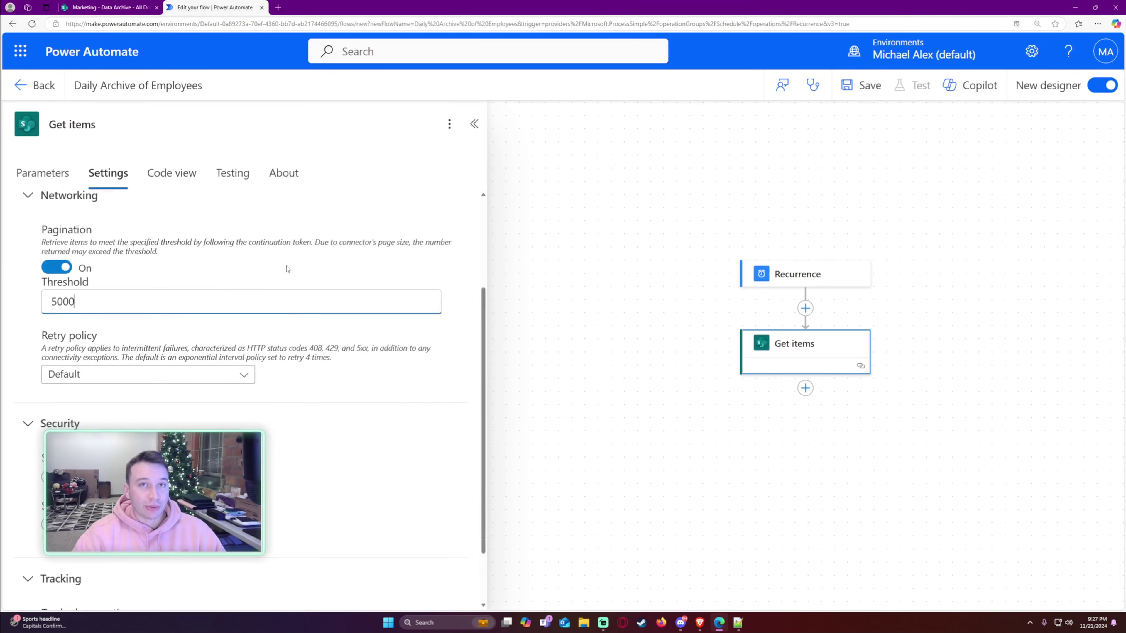
left_click(260, 276)
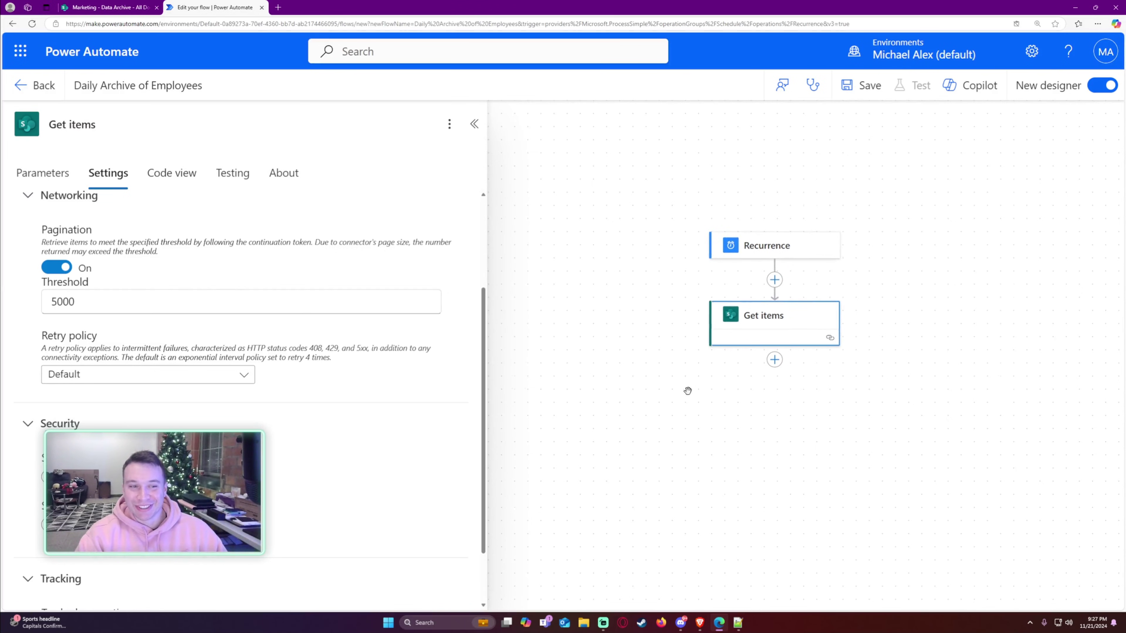
- Add a Create CSV table action after Get items
left_click(778, 319)
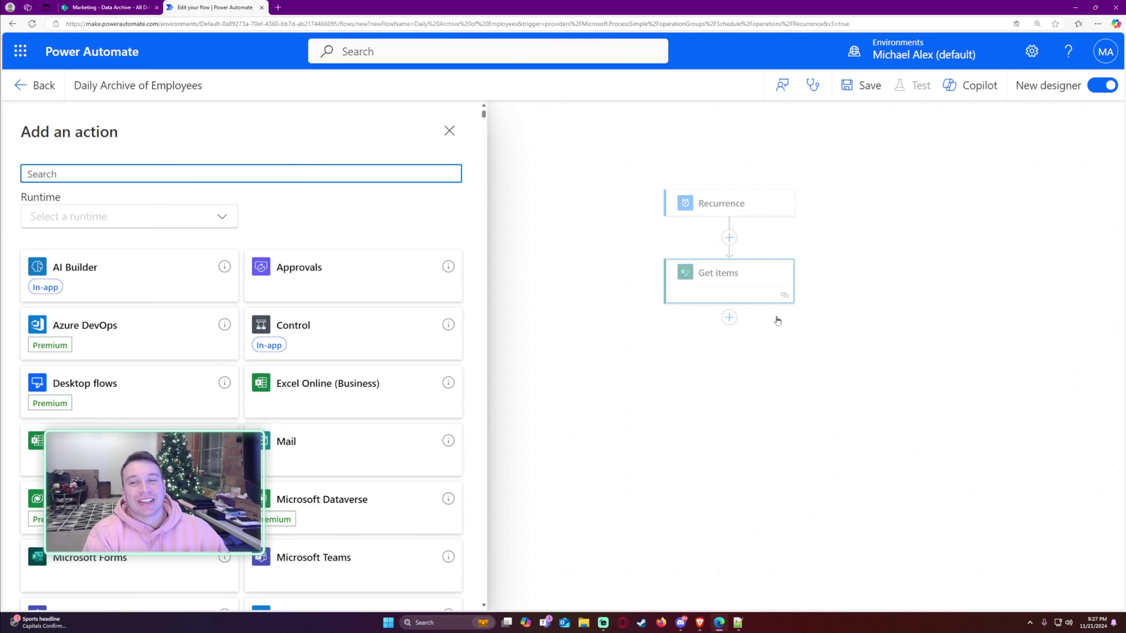
type("csv")
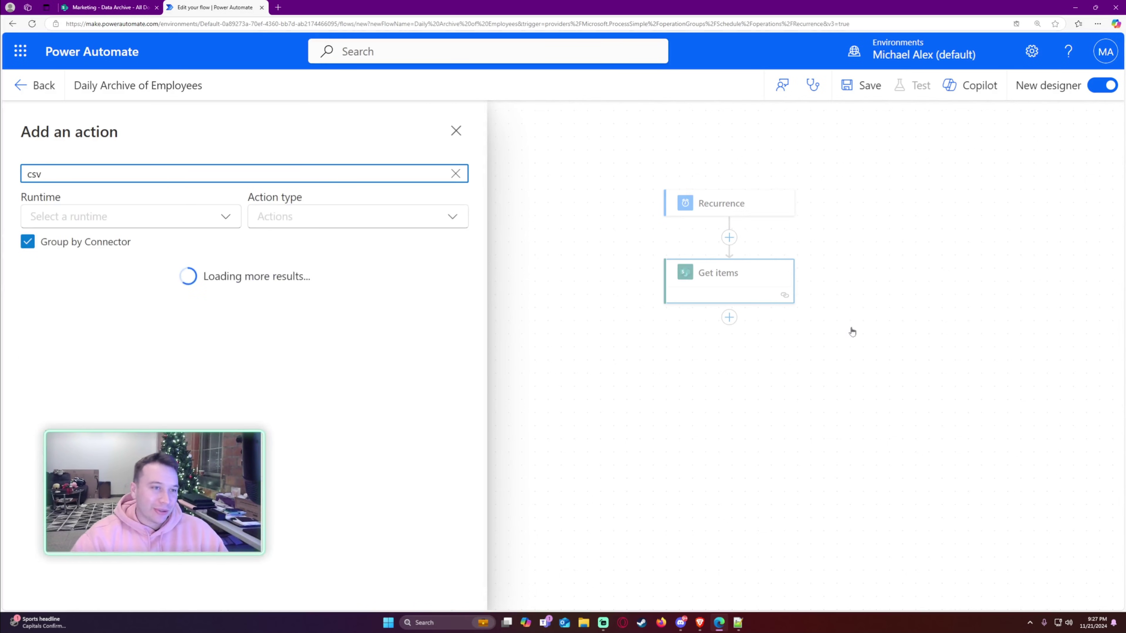
scroll(236, 381, "down", 15)
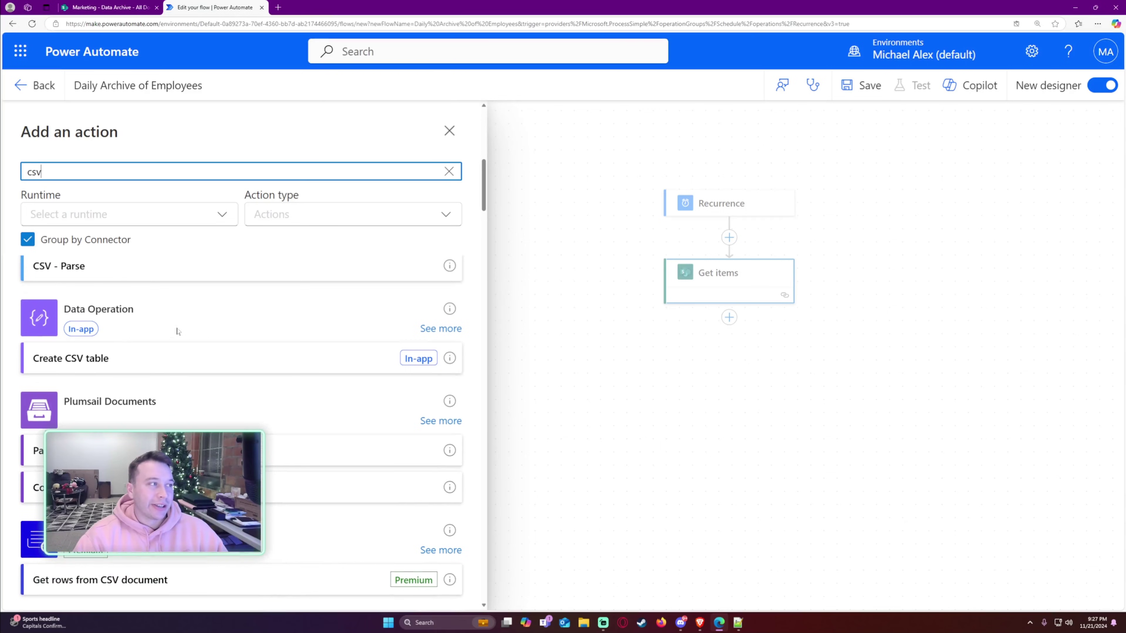
left_click(201, 358)
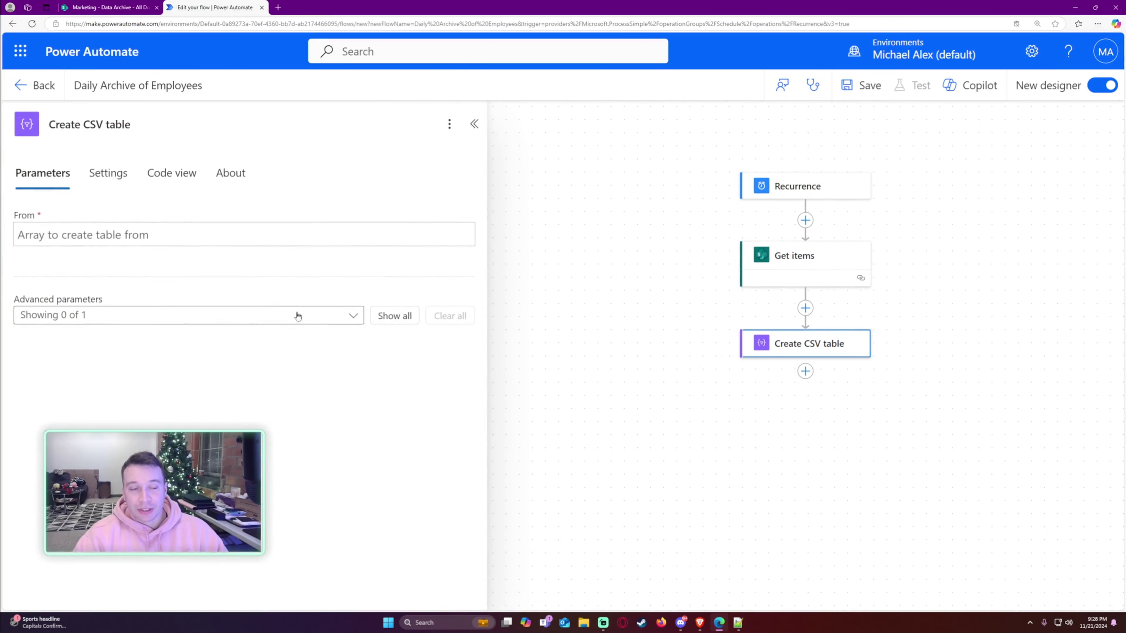
- Set the CSV table's From to the Get items body/value, with Columns on Automatic
left_click(248, 235)
left_click(475, 222)
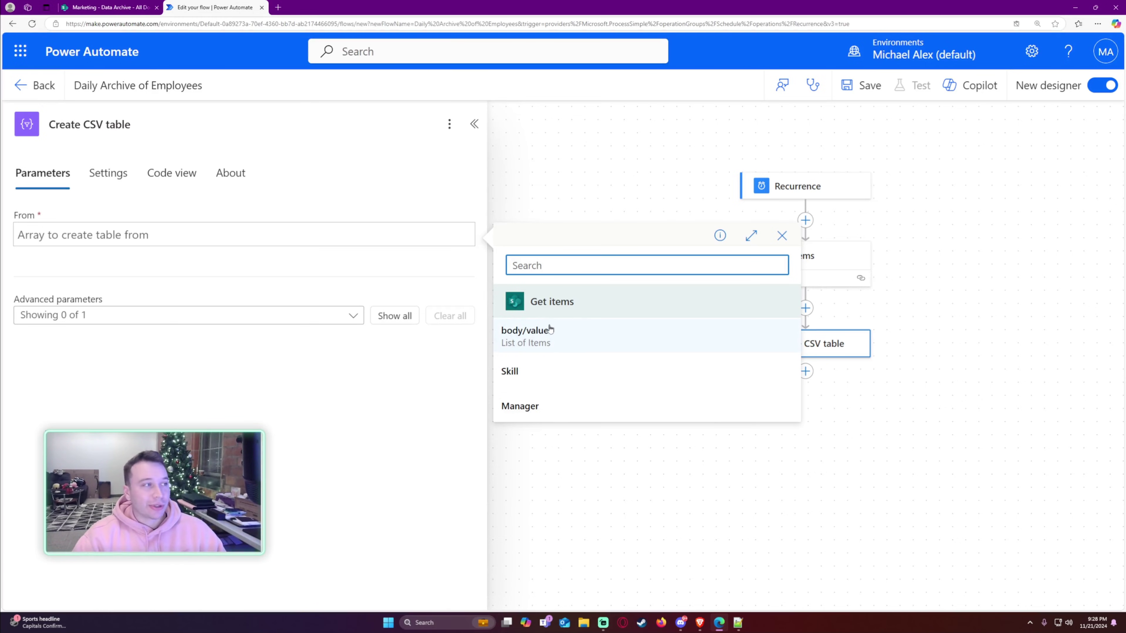
left_click(580, 343)
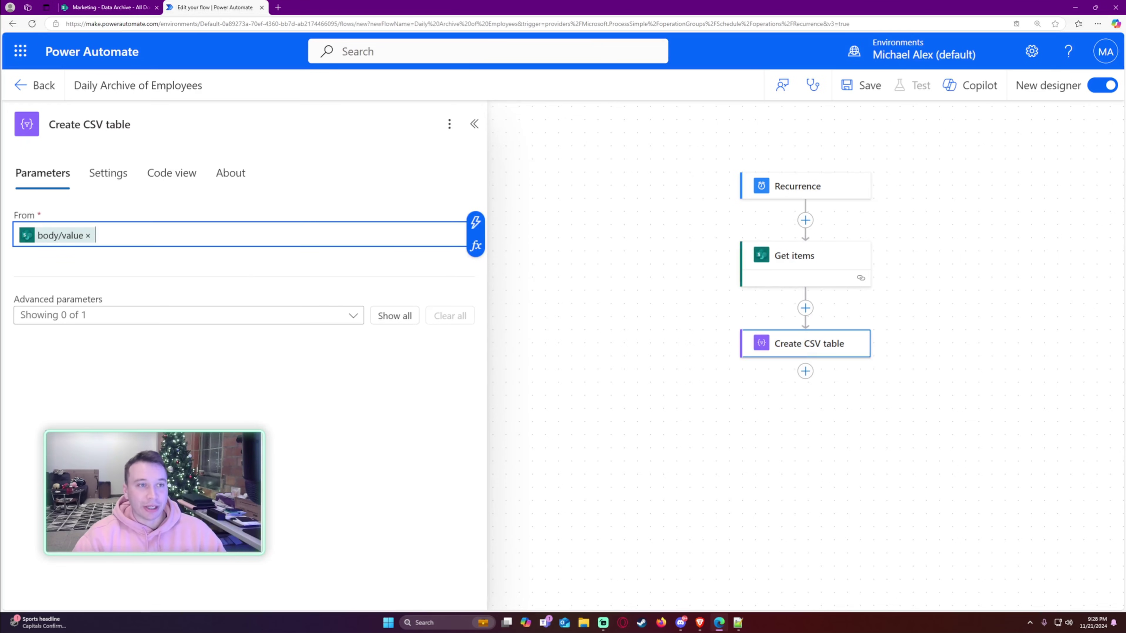
left_click(50, 217)
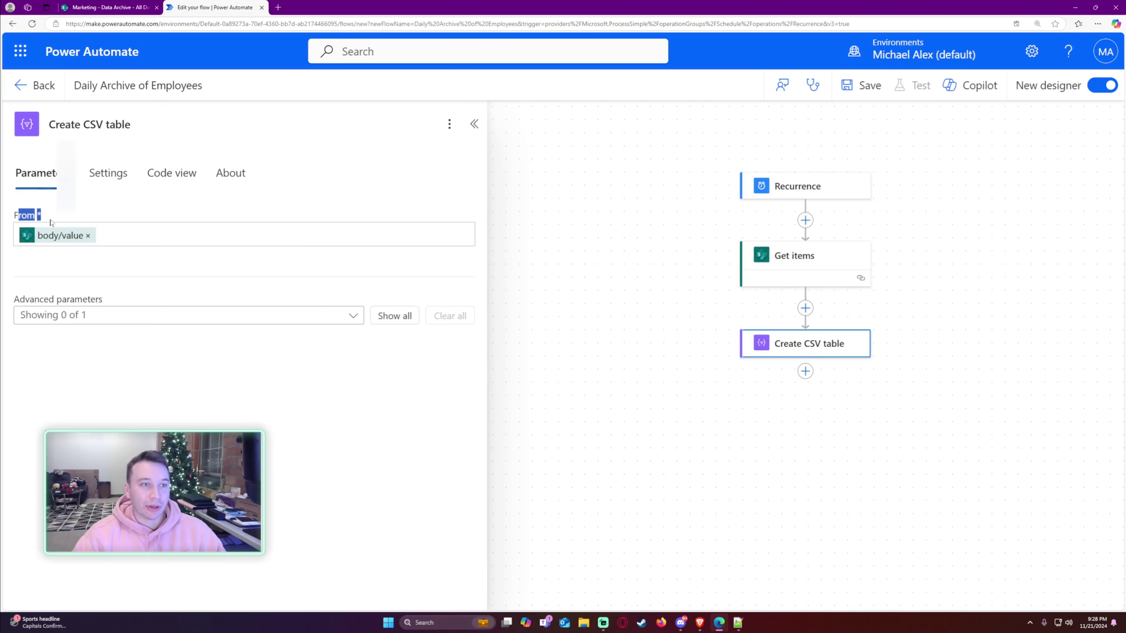
left_click(396, 316)
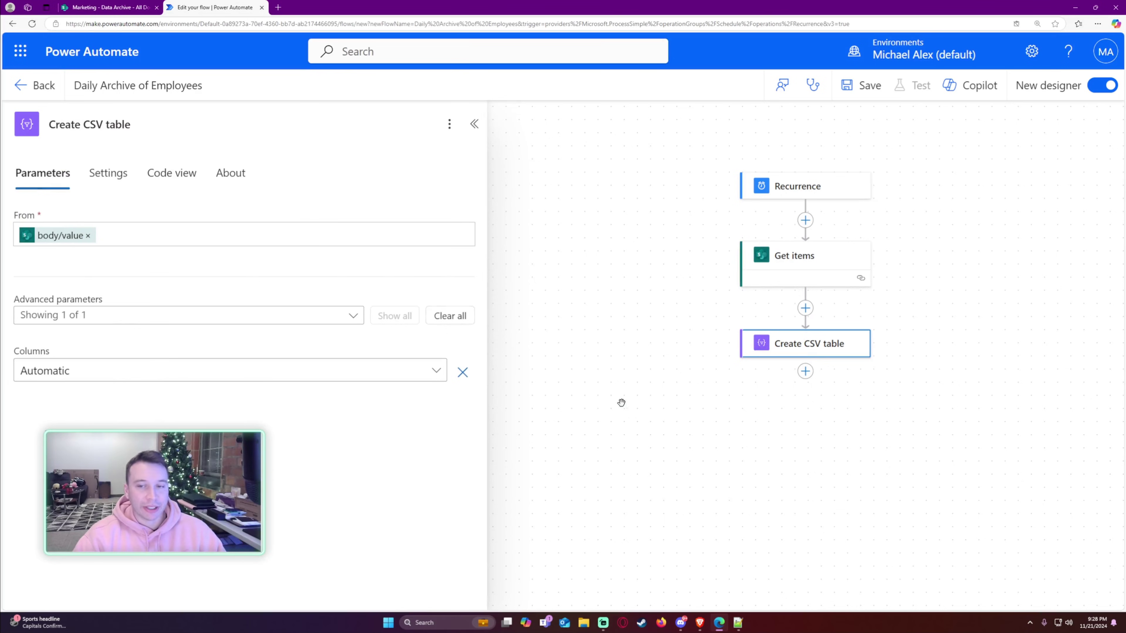
scroll(744, 362, "right", 3)
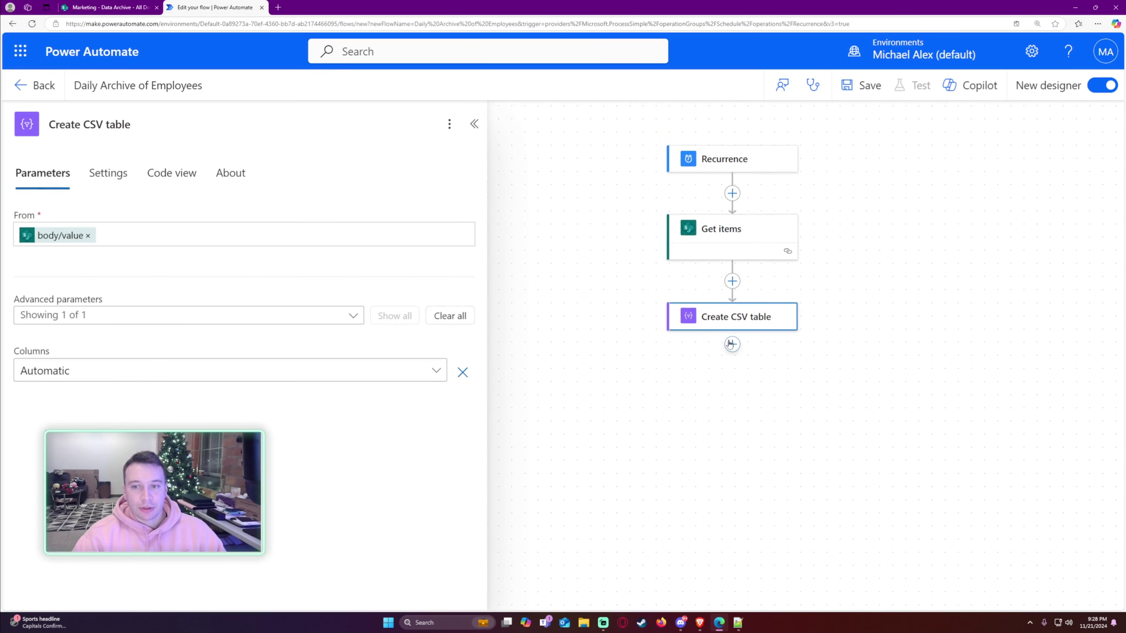
- Add a SharePoint Create file action after Create CSV table
left_click(732, 344)
left_click(783, 347)
type("create")
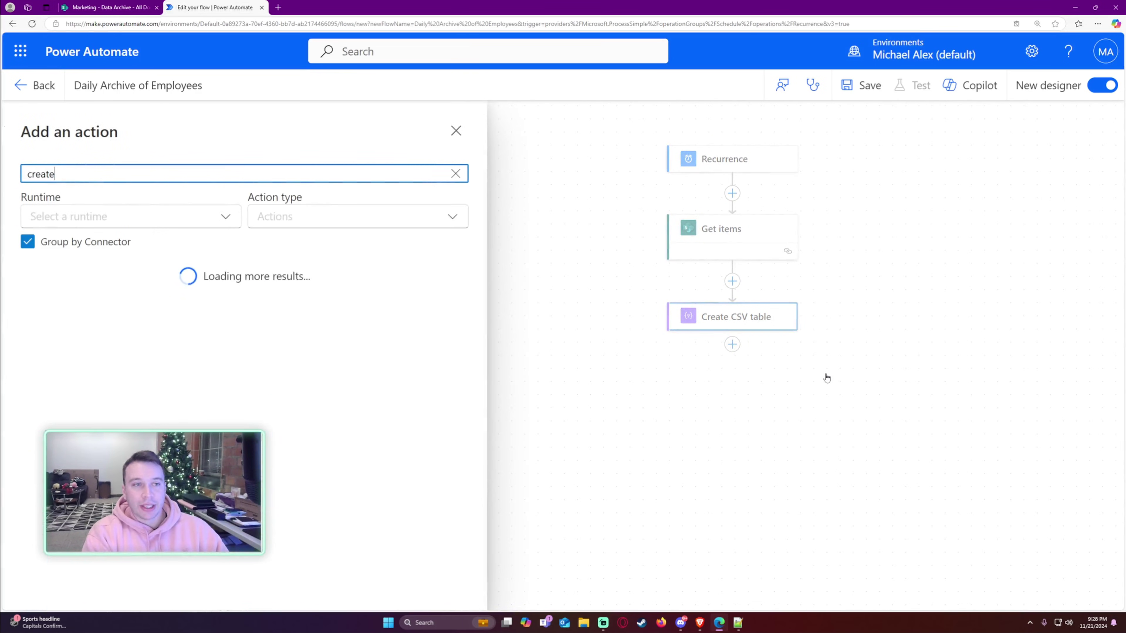
type(" files")
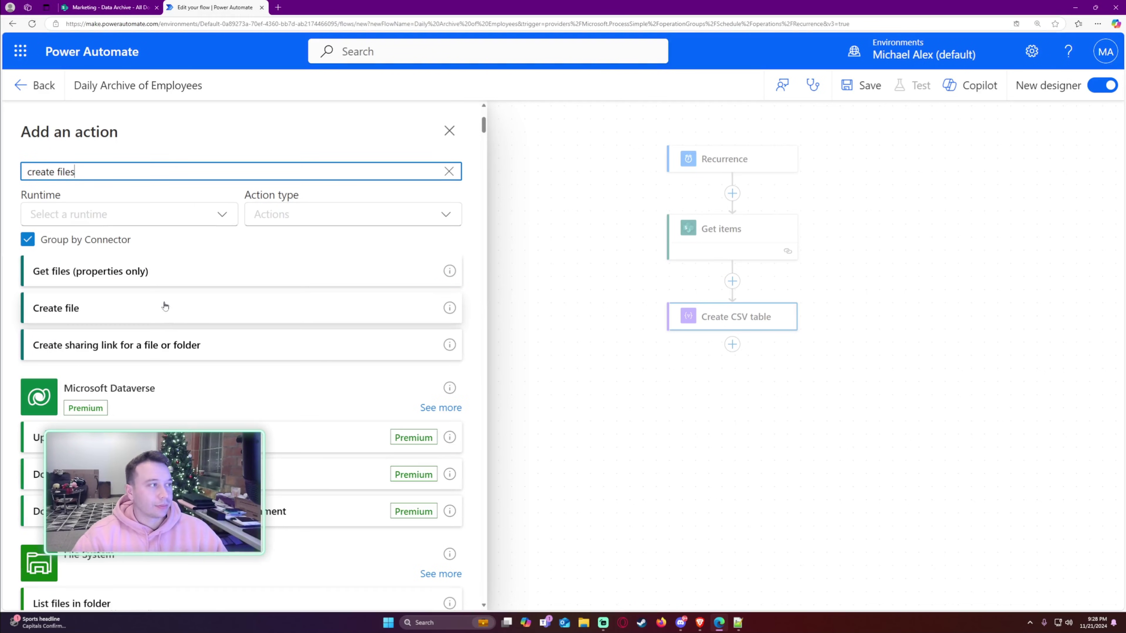
left_click(164, 306)
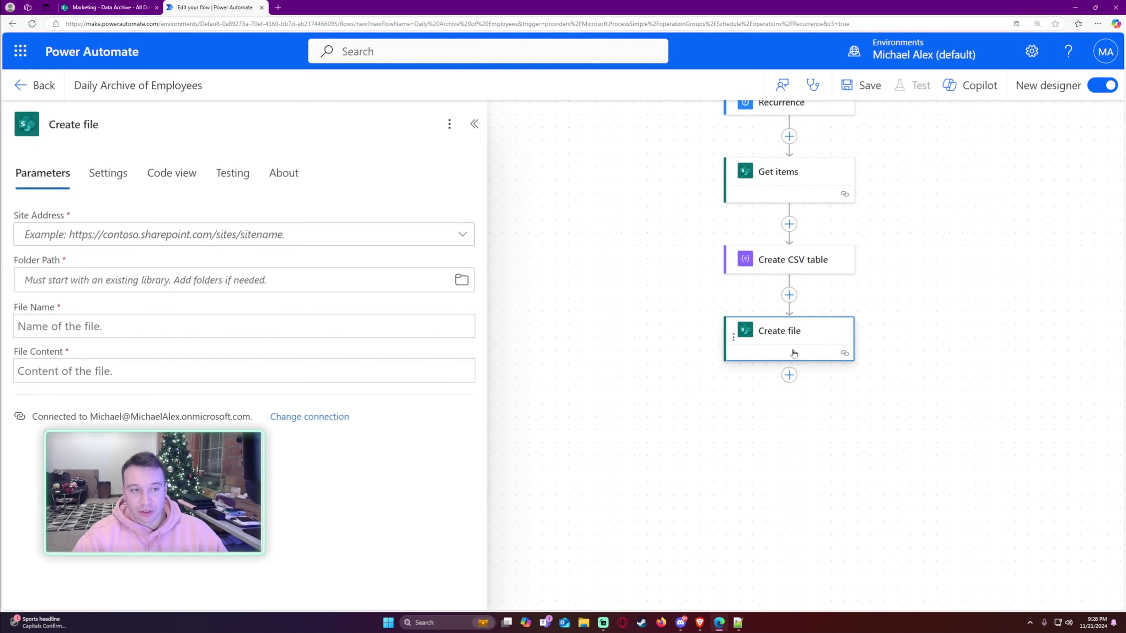
- Set the Create file site to Marketing and the folder path to /Data Archive
left_click(222, 233)
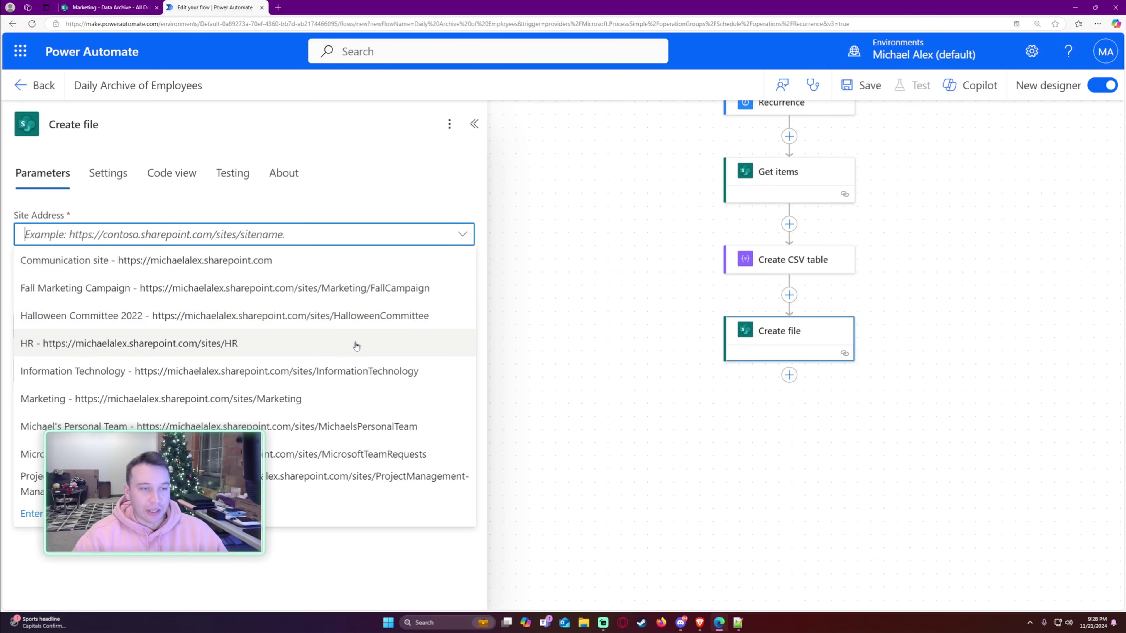
left_click(259, 398)
key("Tab")
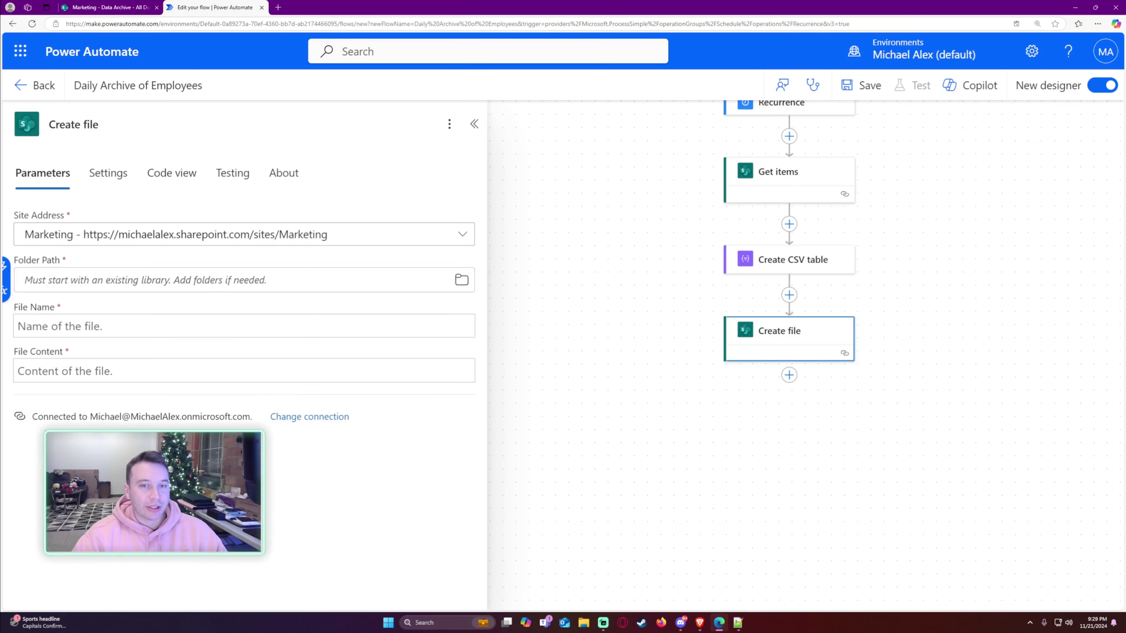
left_click(462, 279)
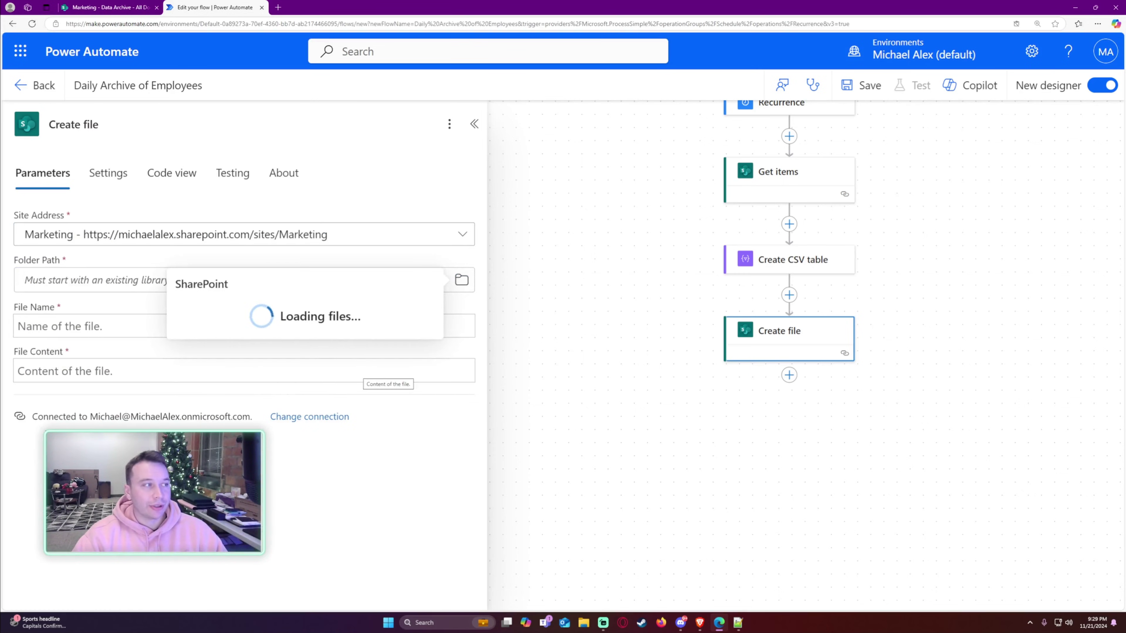
scroll(307, 358, "down", 3)
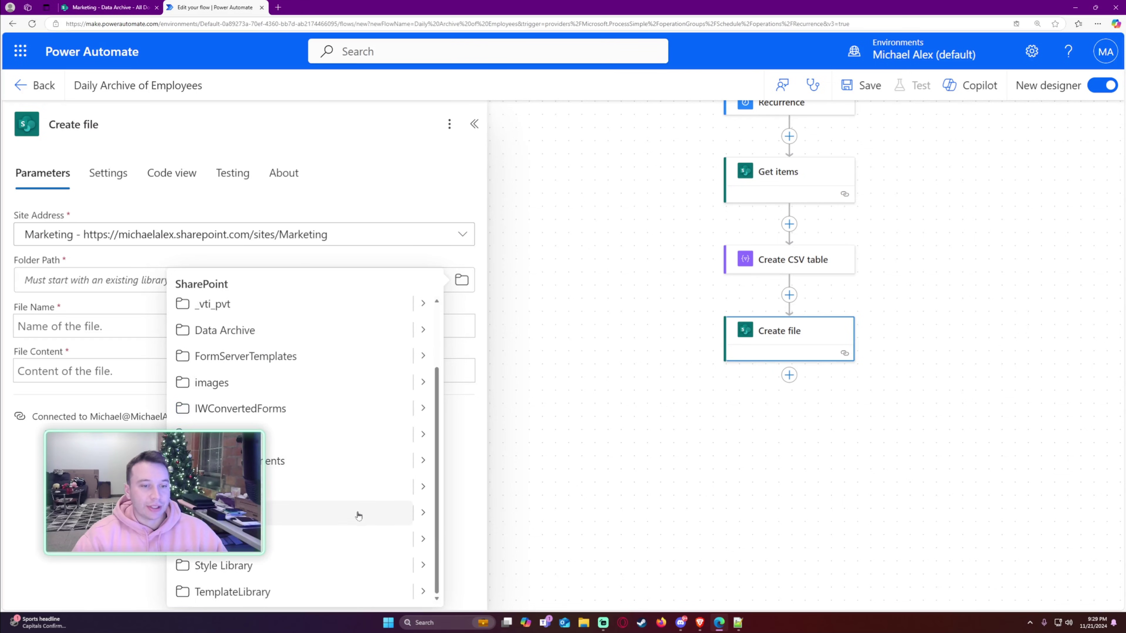
scroll(271, 411, "up", 3)
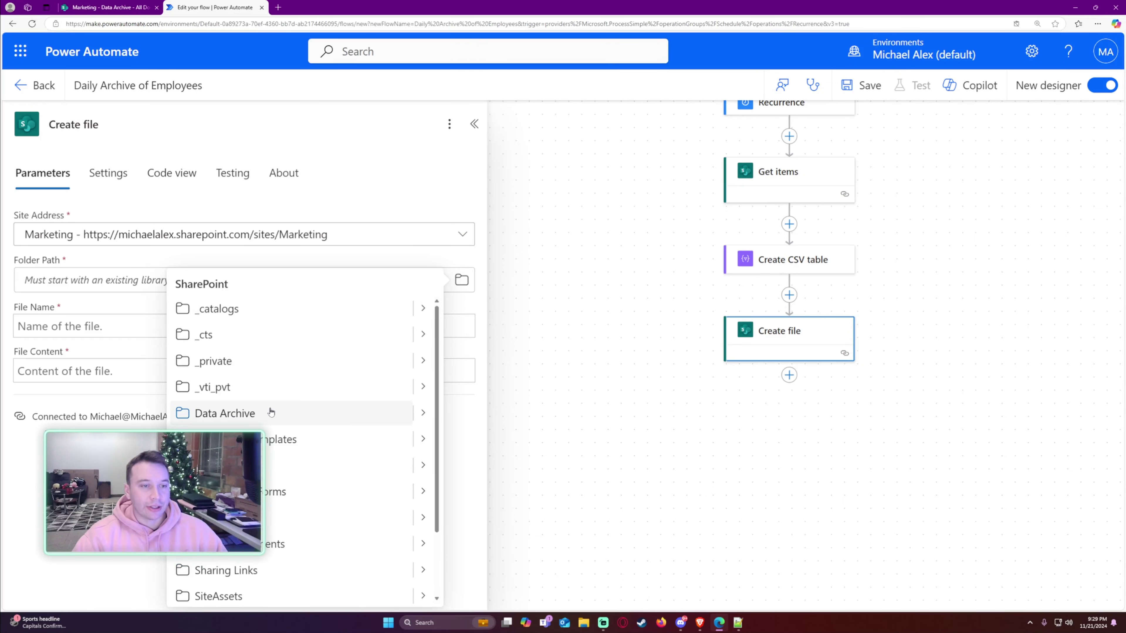
left_click(271, 411)
left_click(264, 333)
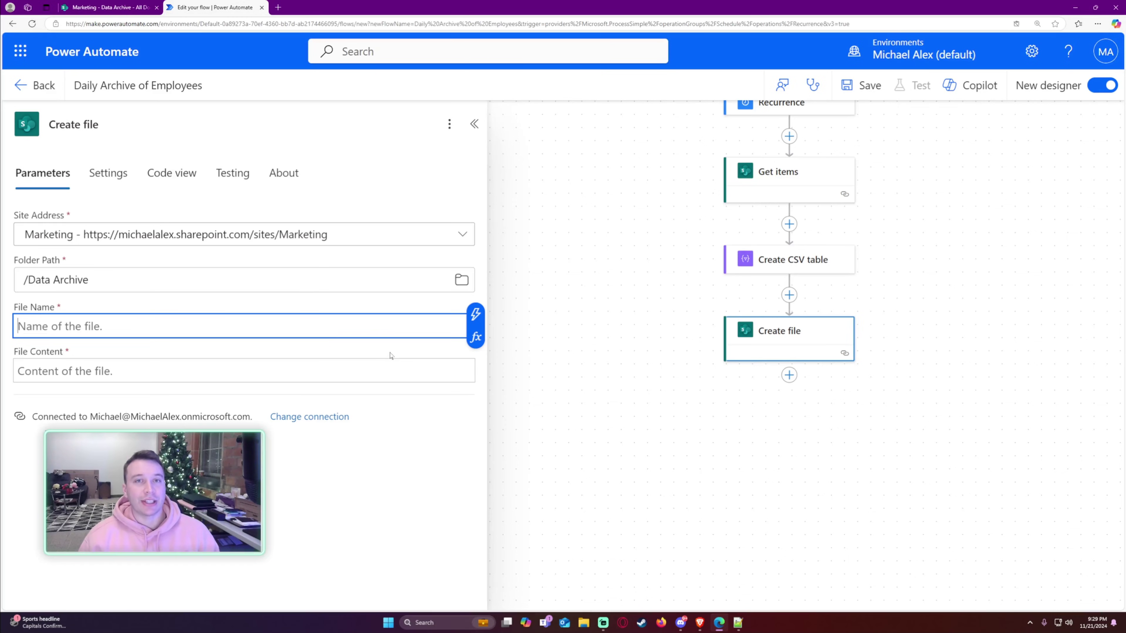
type("az")
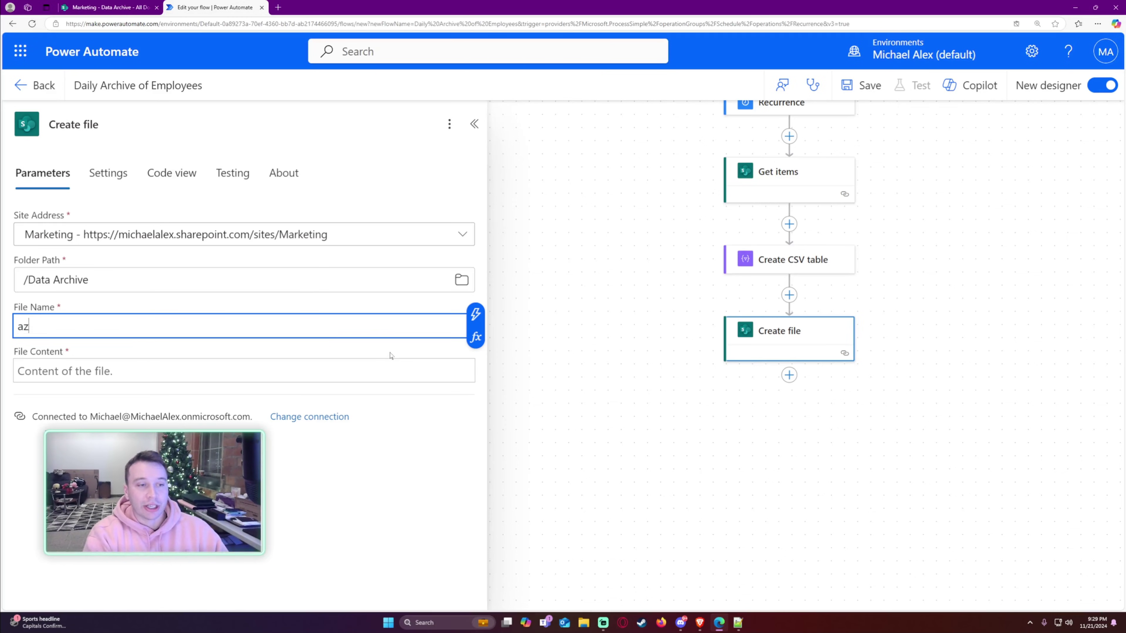
type("chive.csv")
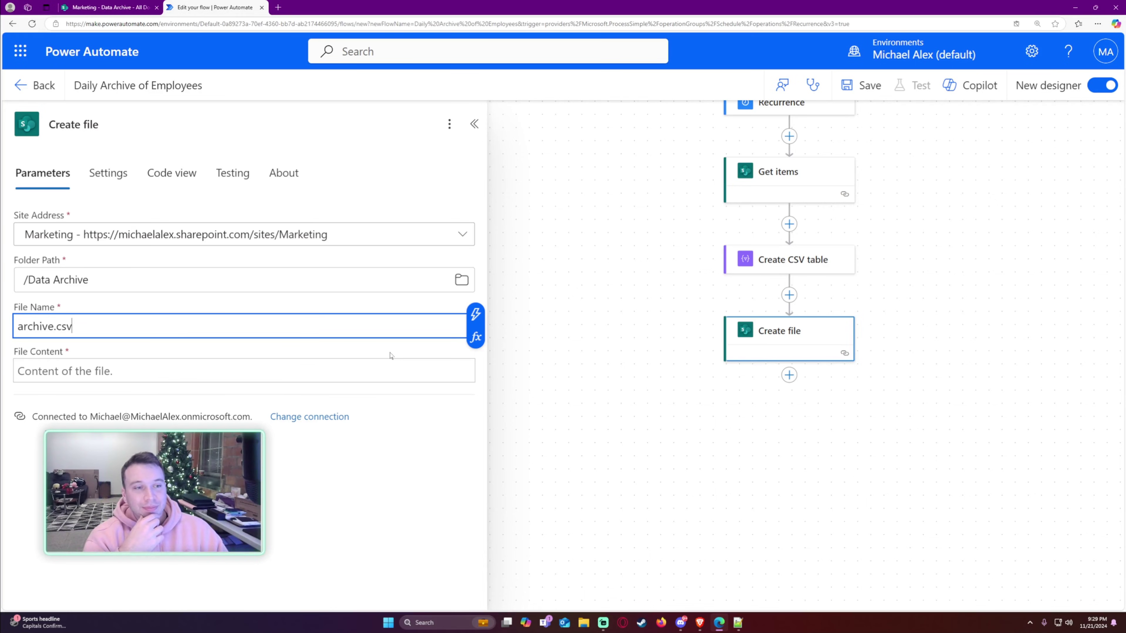
key("ctrl+a")
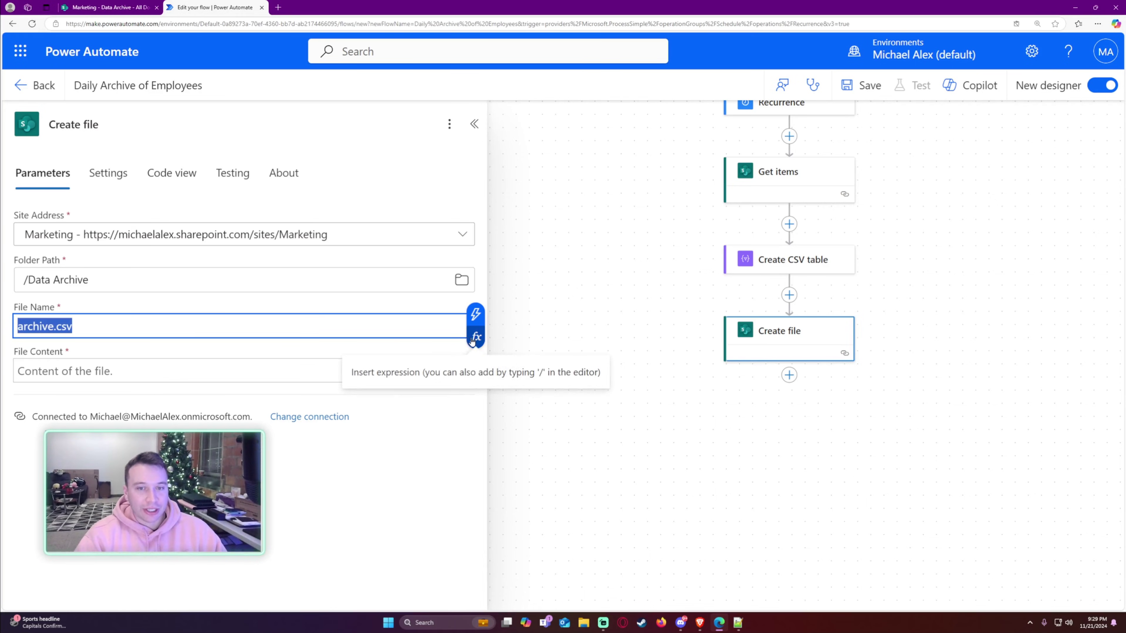
key("BackSpace")
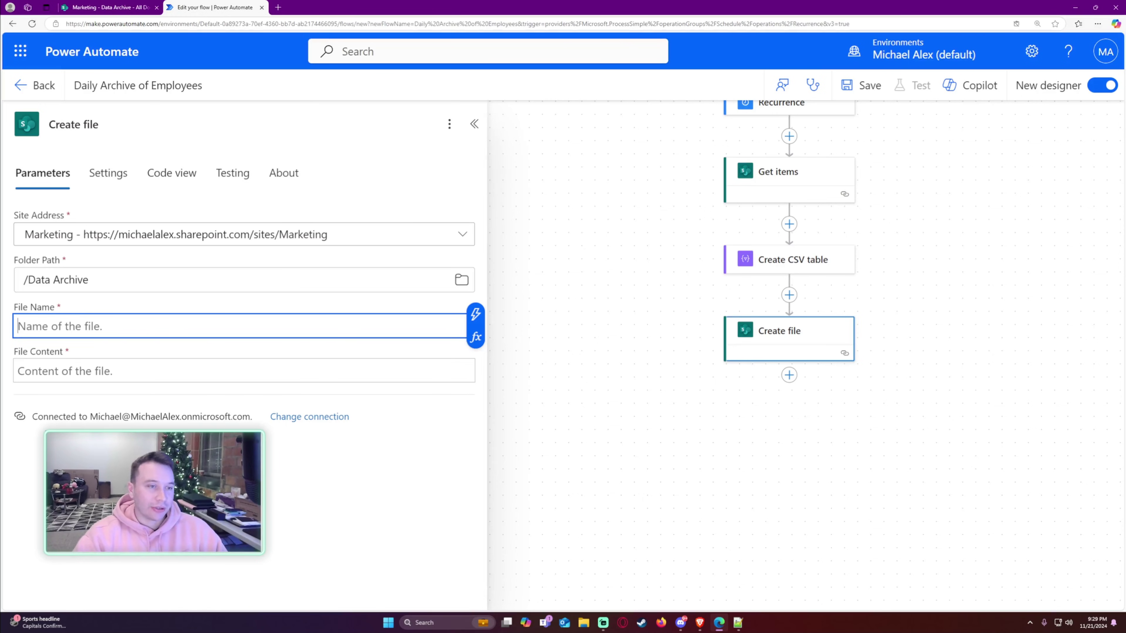
- Insert convertFromUtc(utcNow(),'Eastern Standard Time','MM-DD-YYYY') as the file name's expression
left_click(473, 343)
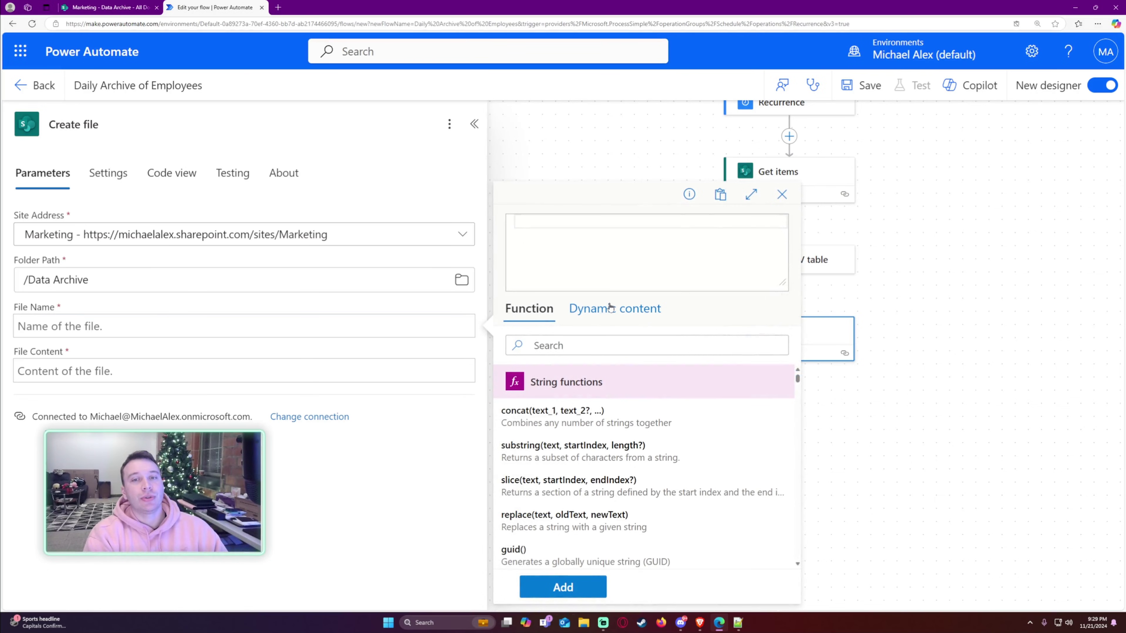
type("converfr")
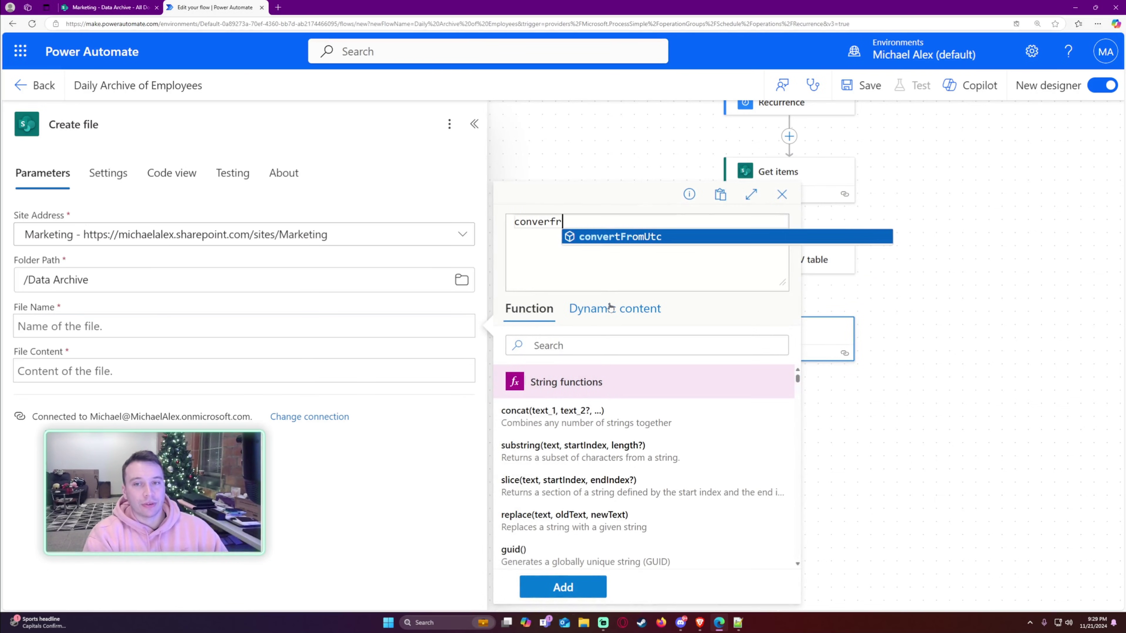
type("omutc")
key("Tab")
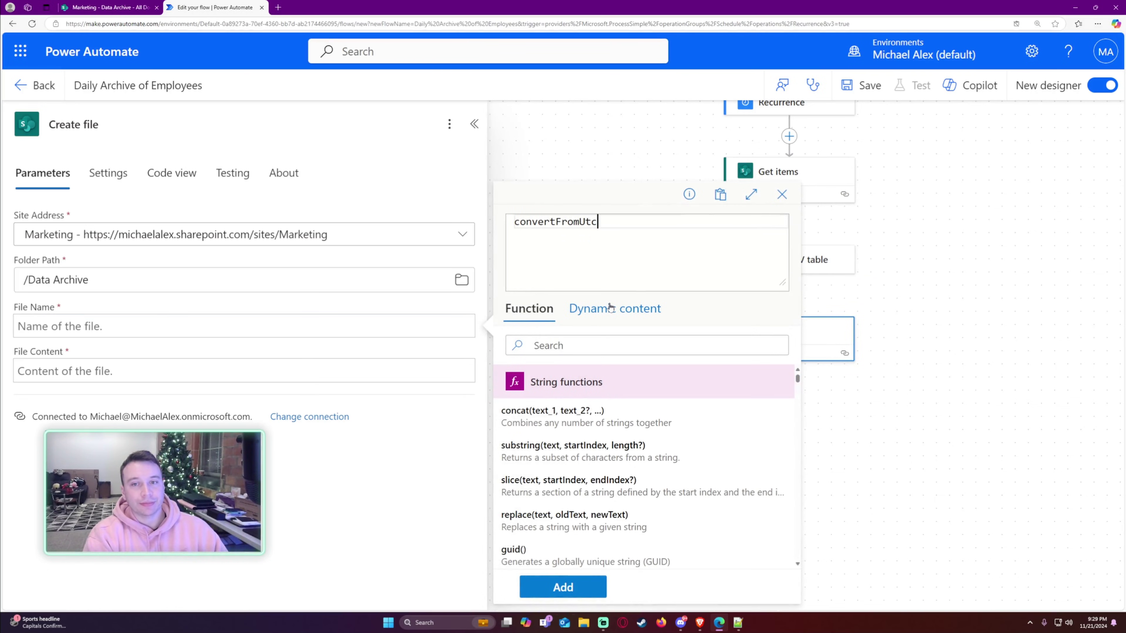
type("(")
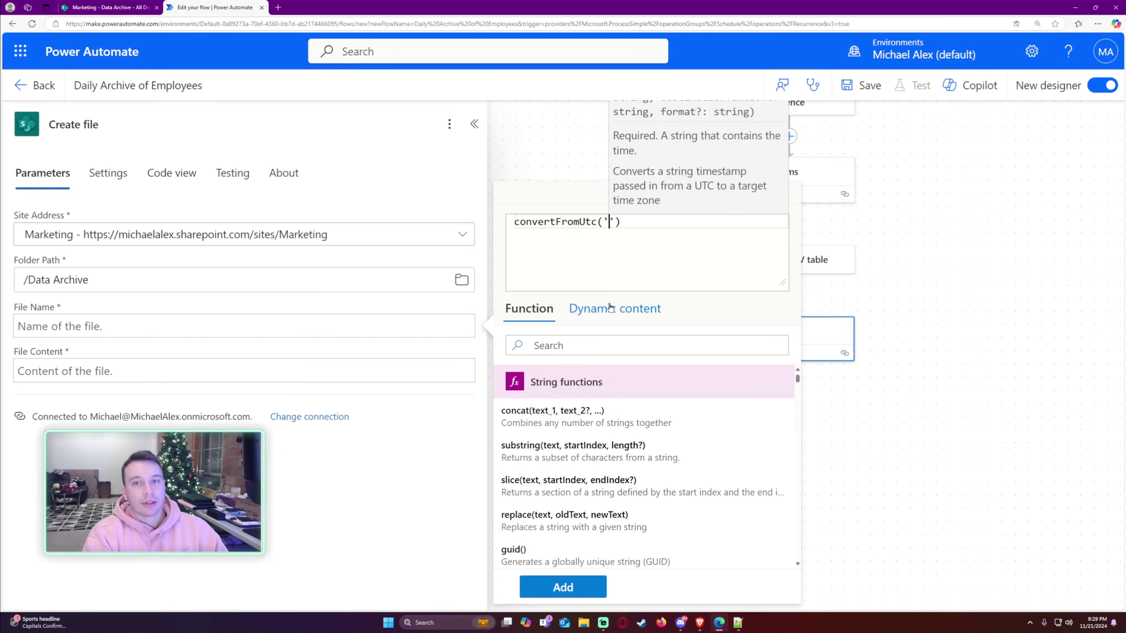
type("utc")
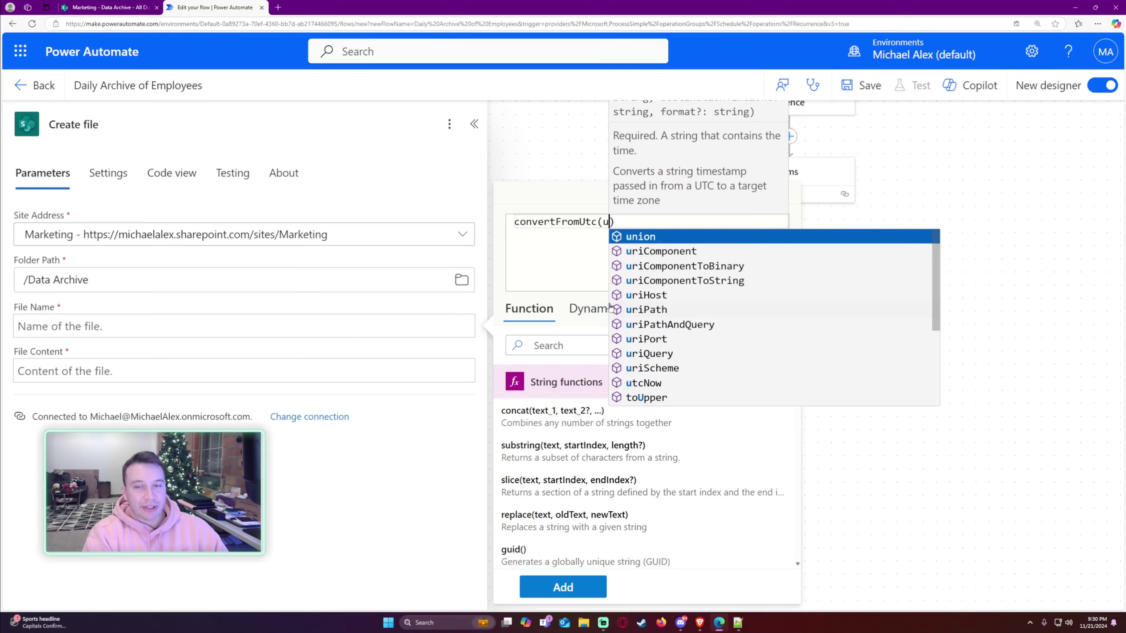
type("Now")
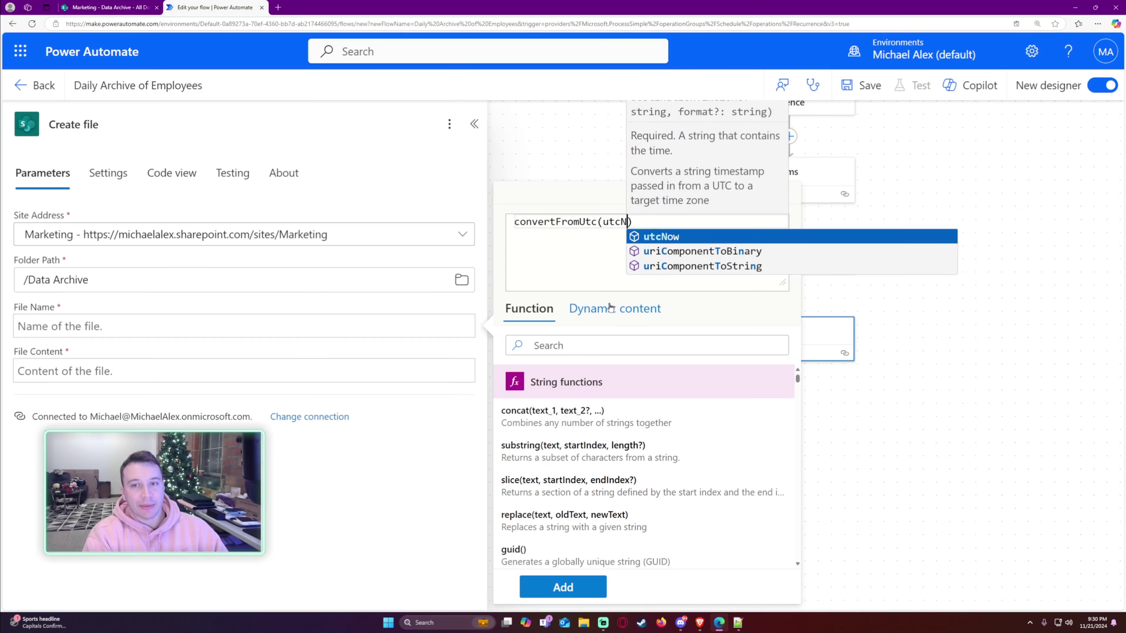
key("Tab")
type(",")
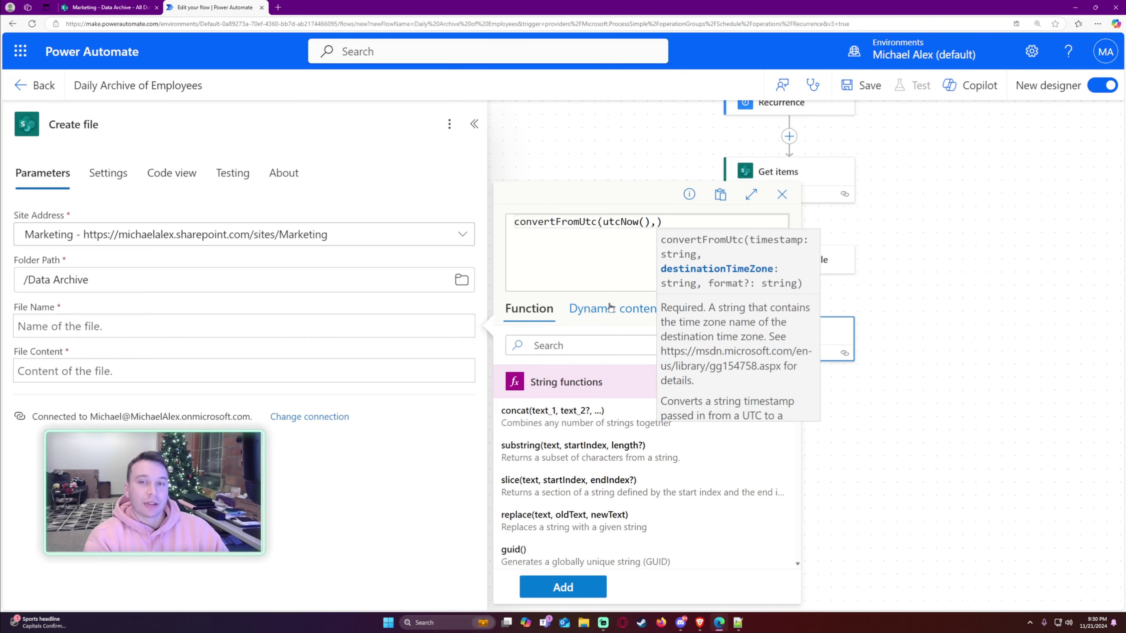
type("'")
type("Eastern")
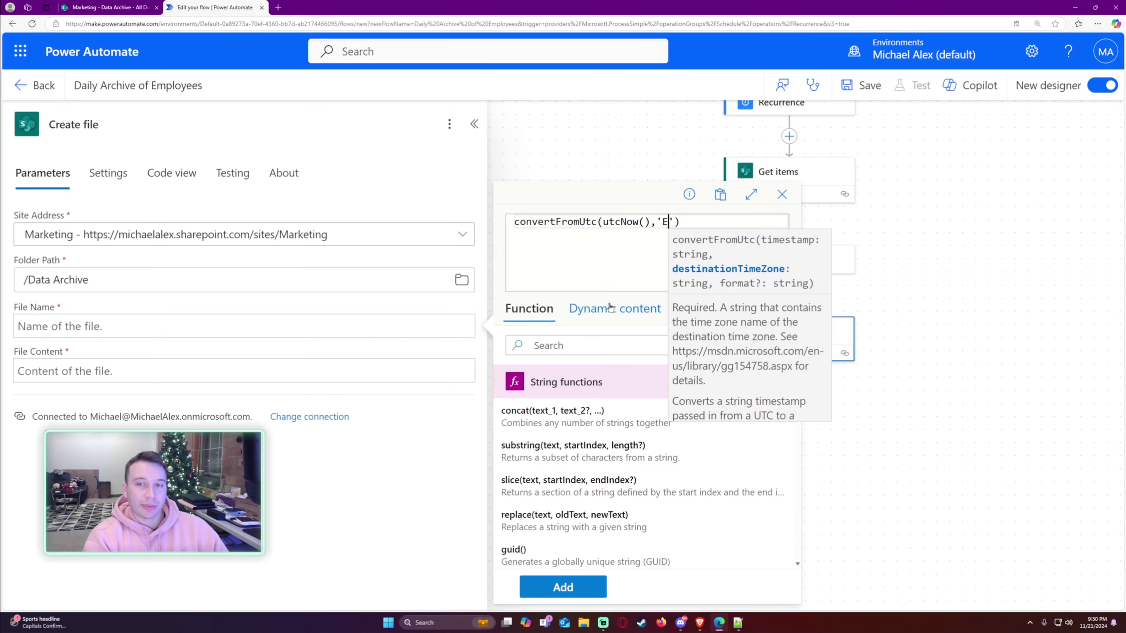
type(" Standard ")
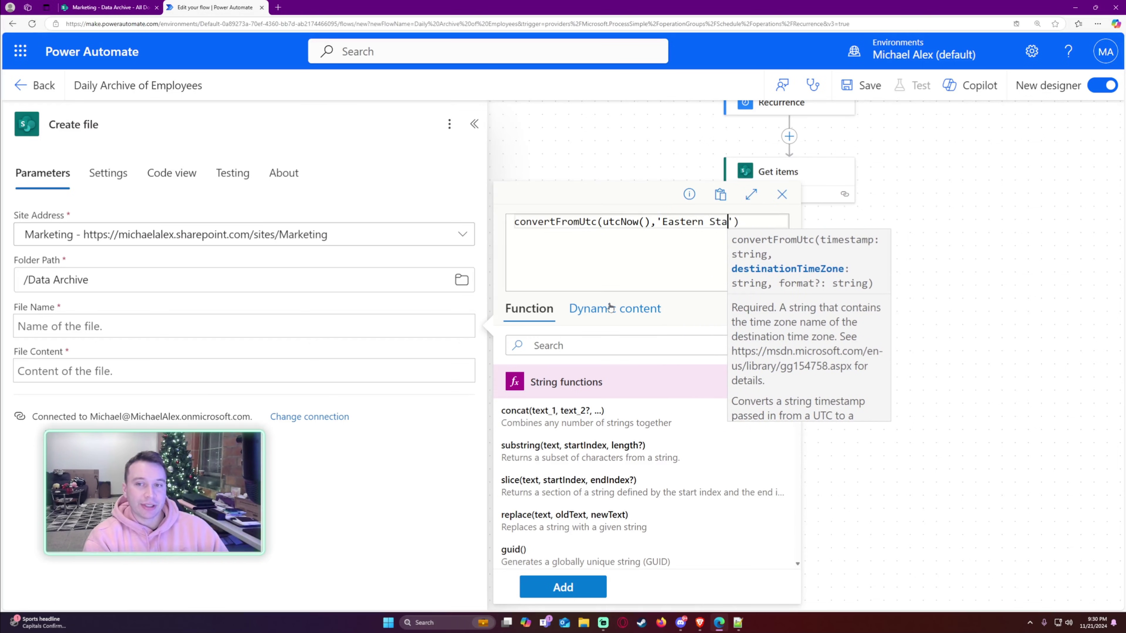
type("Time")
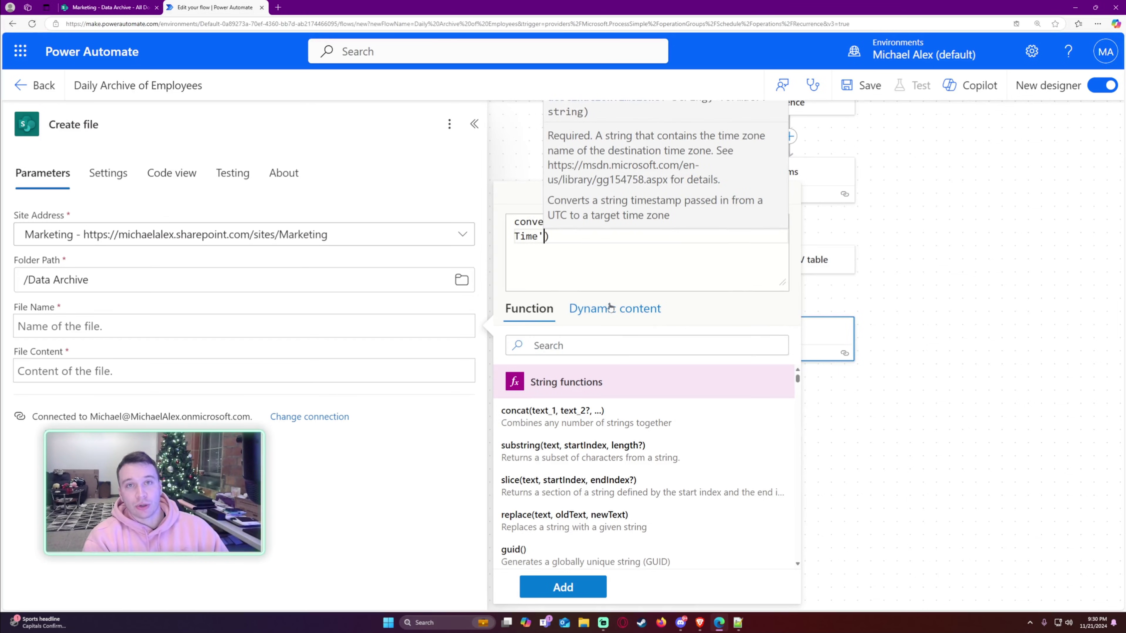
type(",")
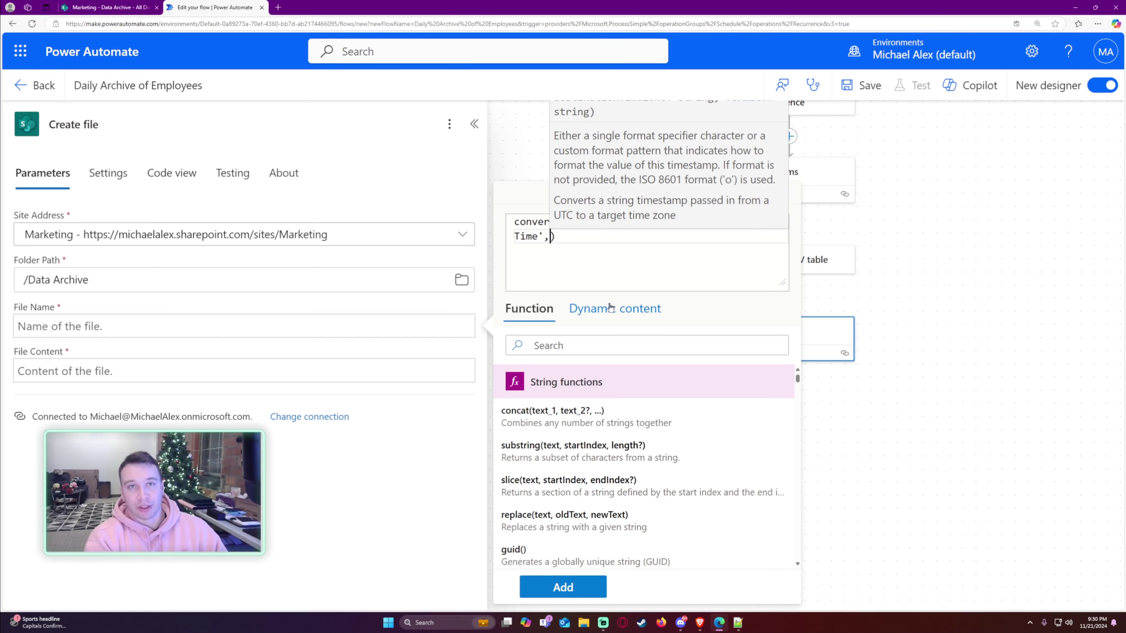
double_click(683, 221)
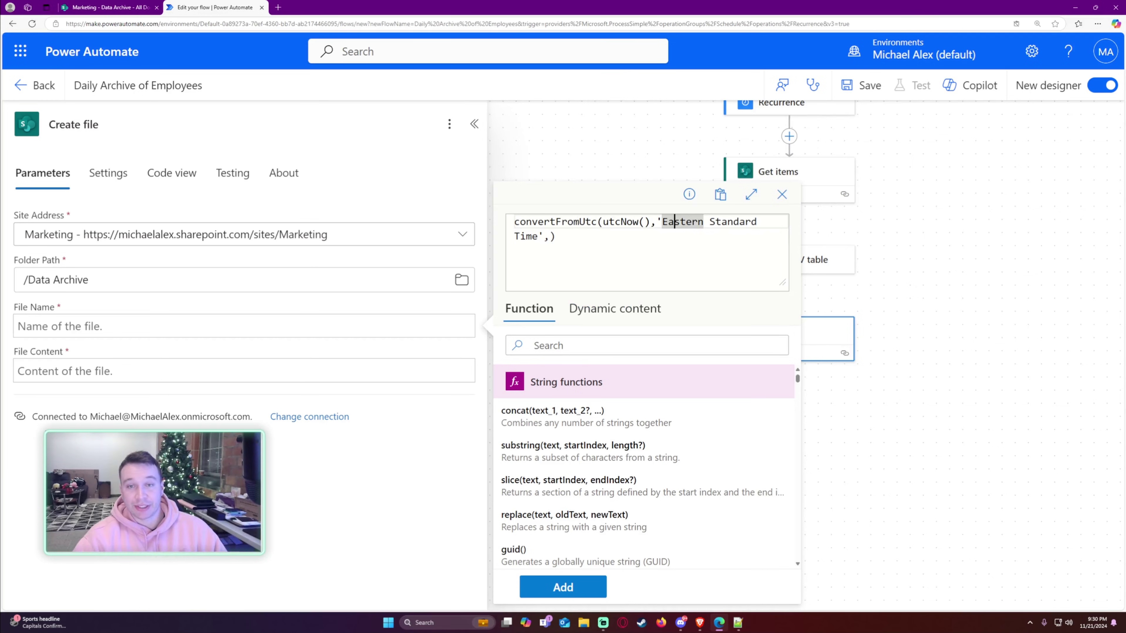
left_click(551, 236)
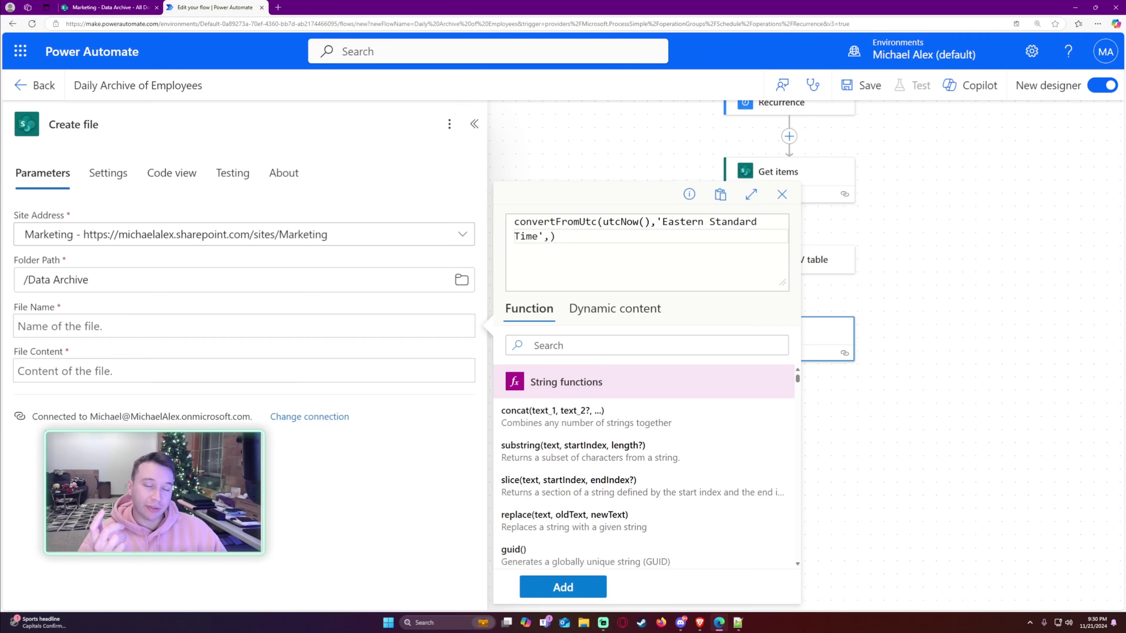
type("'")
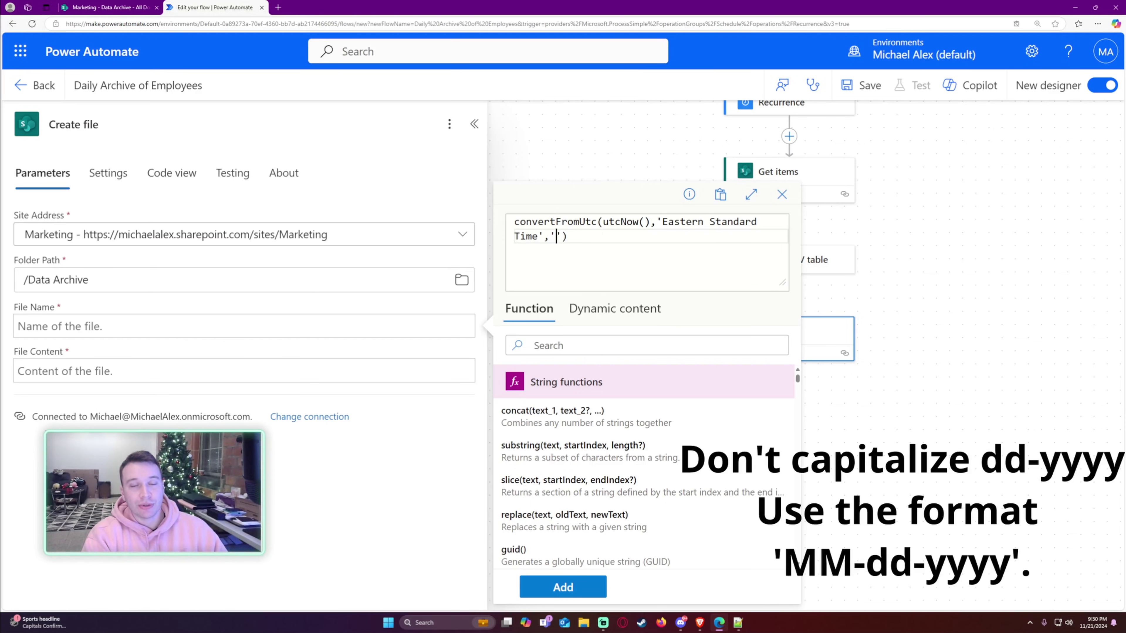
type("MM-DD-YYYY")
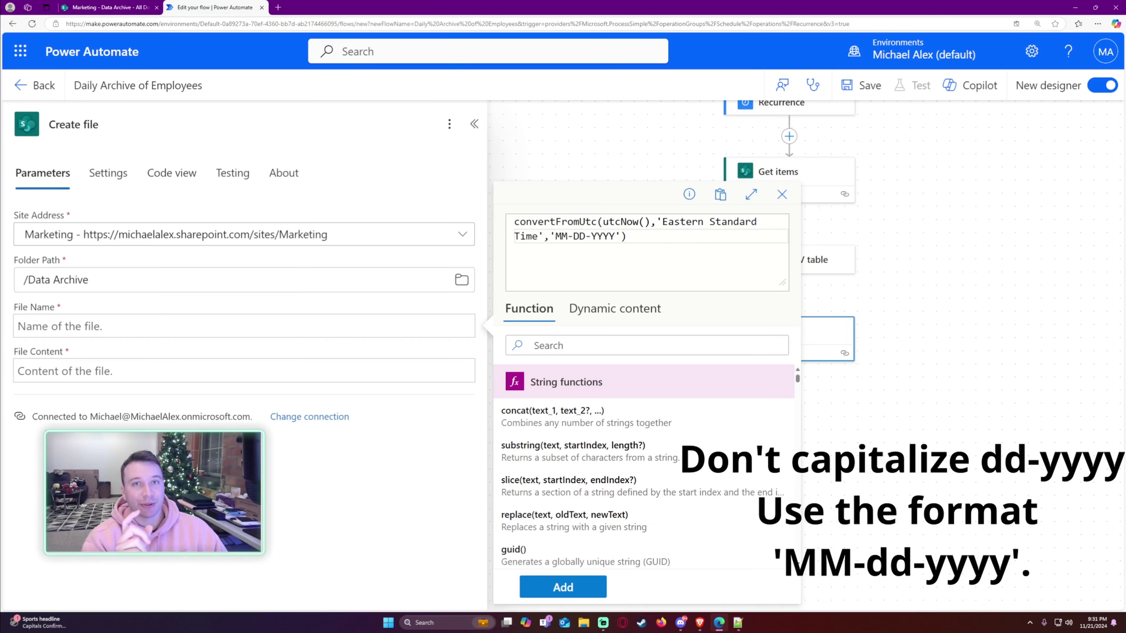
left_click(573, 585)
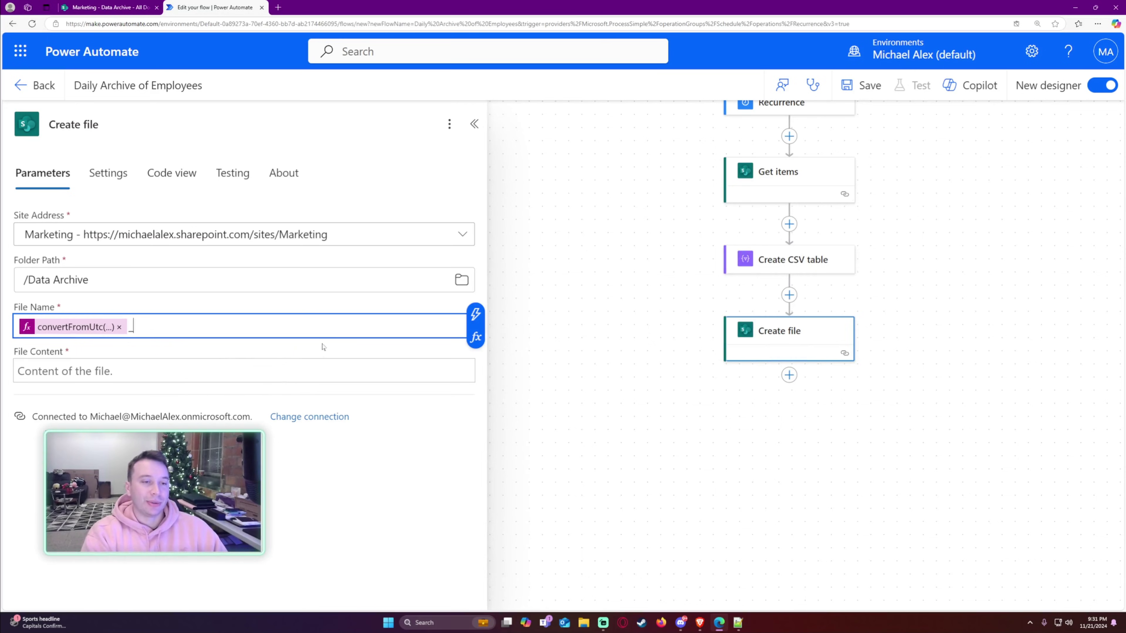
- Append _archive.csv to the file name, use the CSV table Output as content, and save
type("_archive")
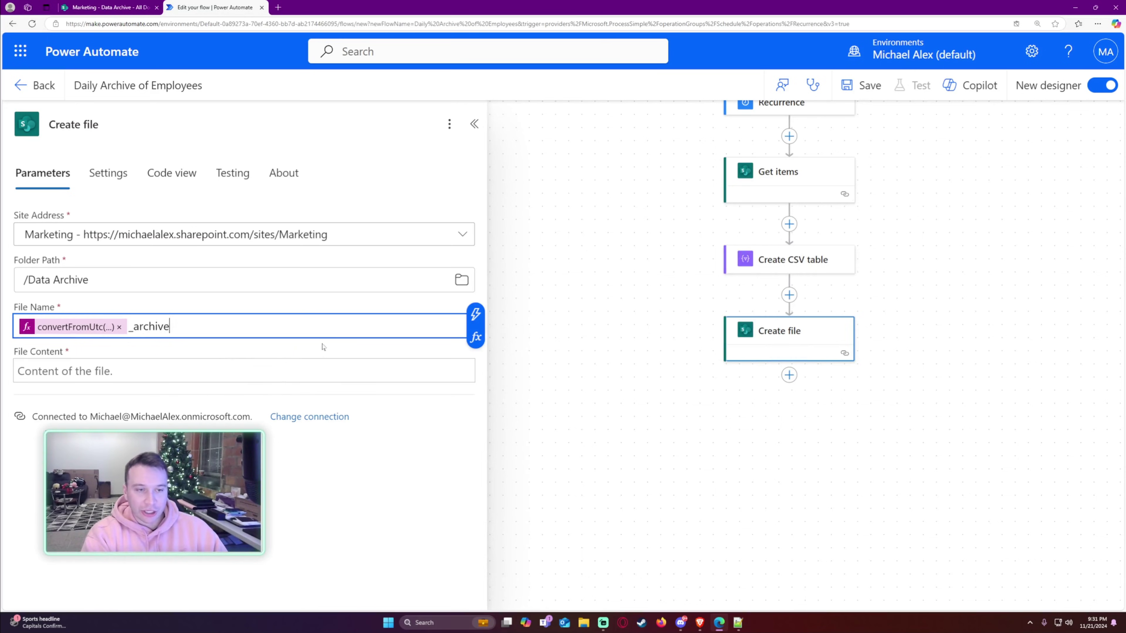
type(".csv")
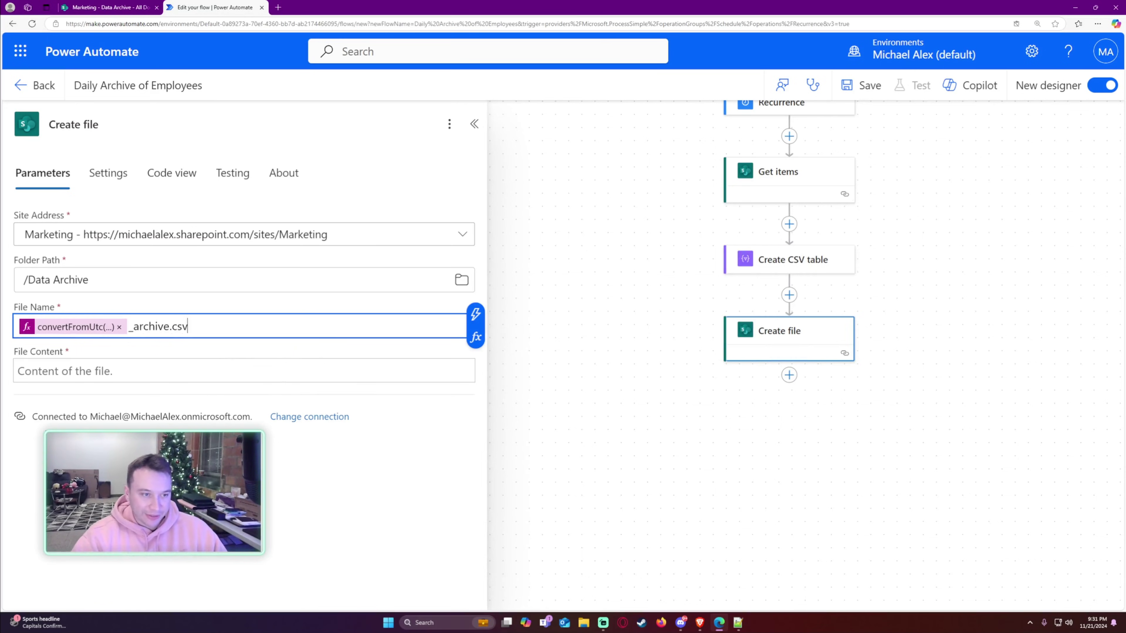
left_click(323, 371)
left_click(476, 358)
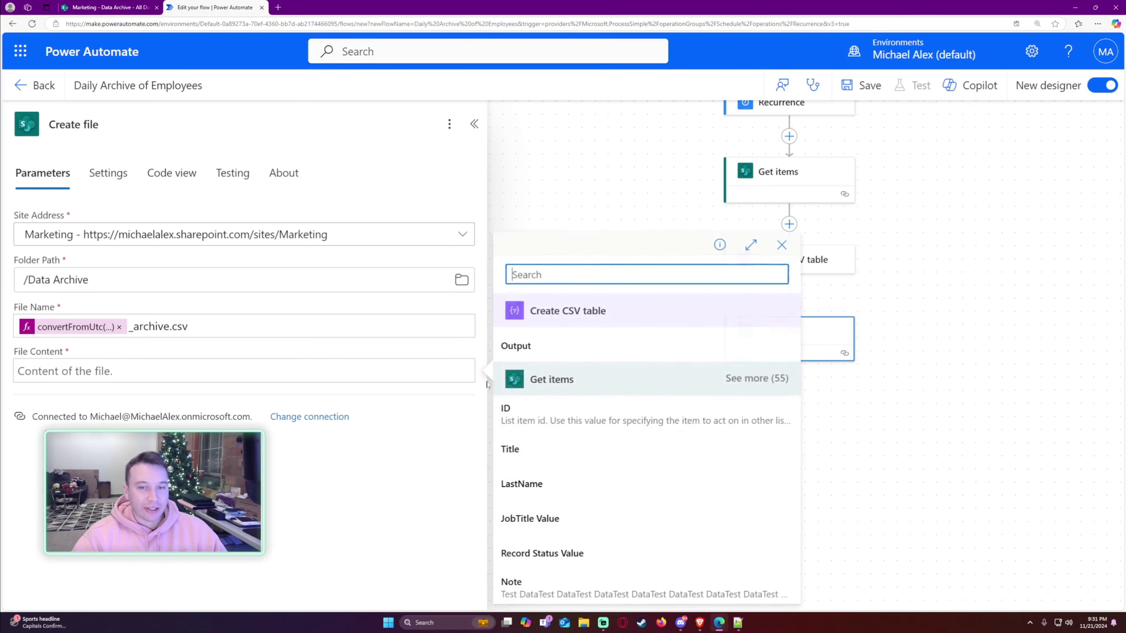
left_click(573, 347)
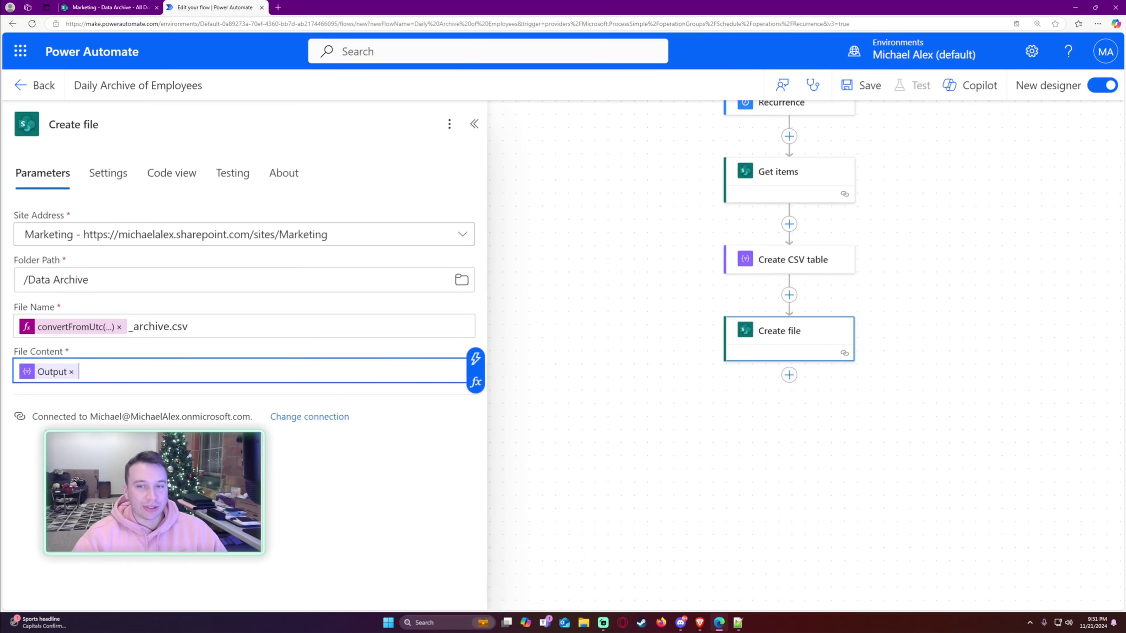
left_click(533, 373)
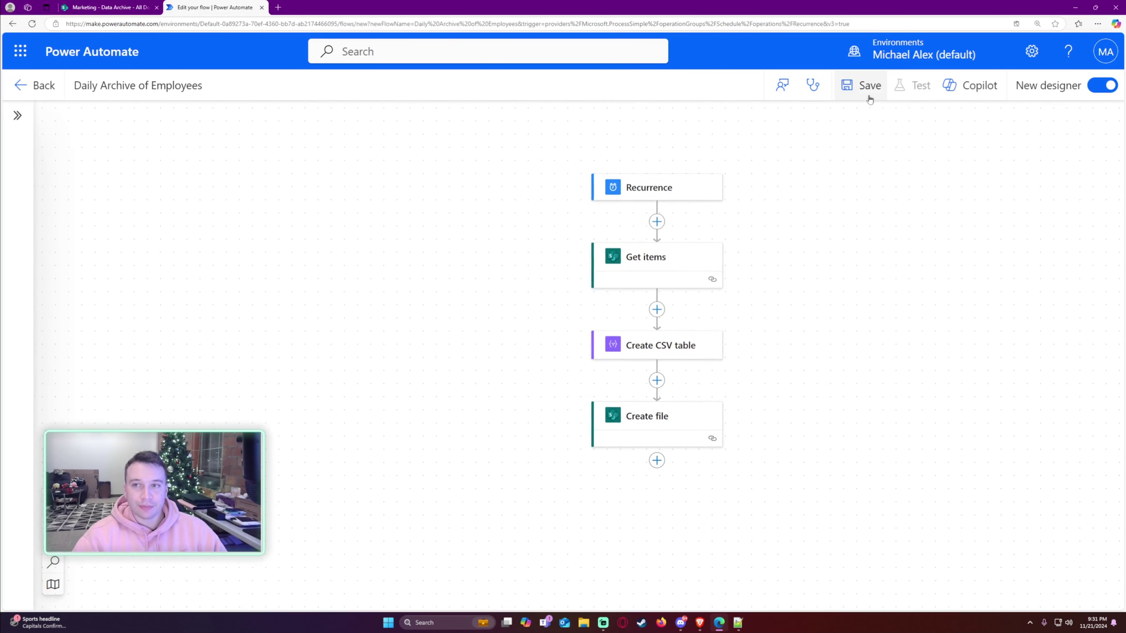
left_click(867, 86)
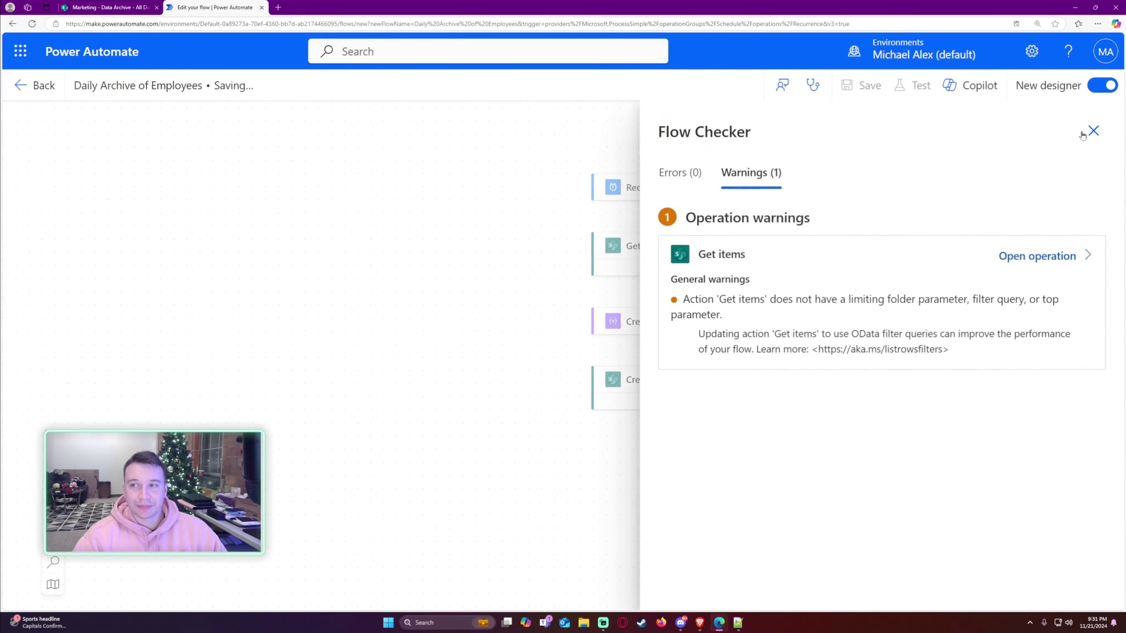
- Dismiss the Flow Checker and run a manual test of the Daily Archive of Employees flow
left_click(1084, 133)
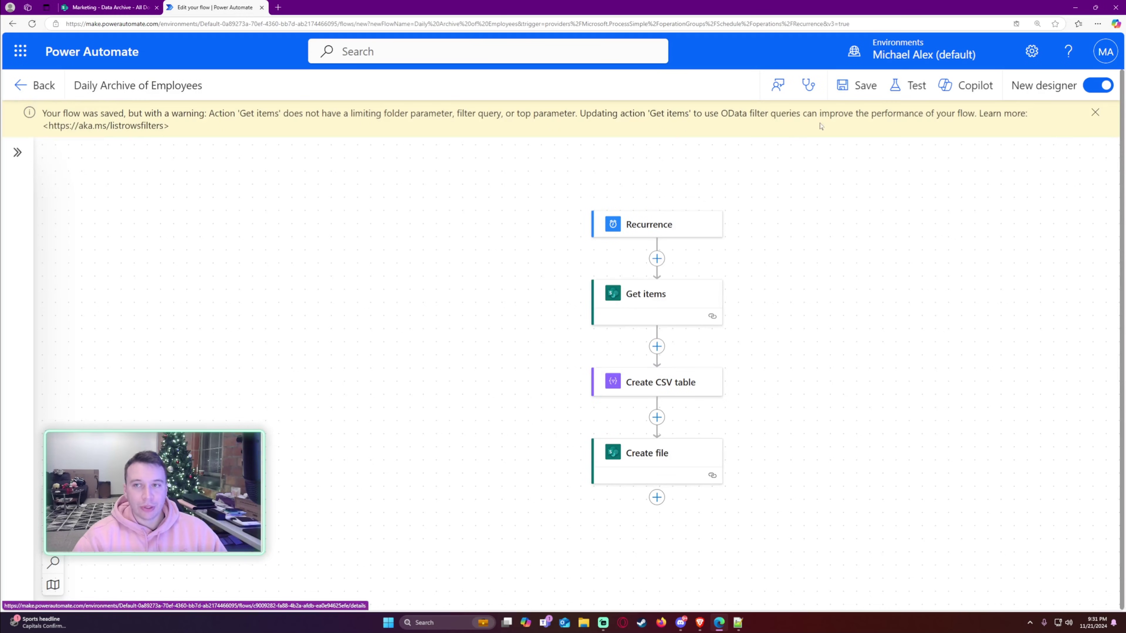
left_click(898, 91)
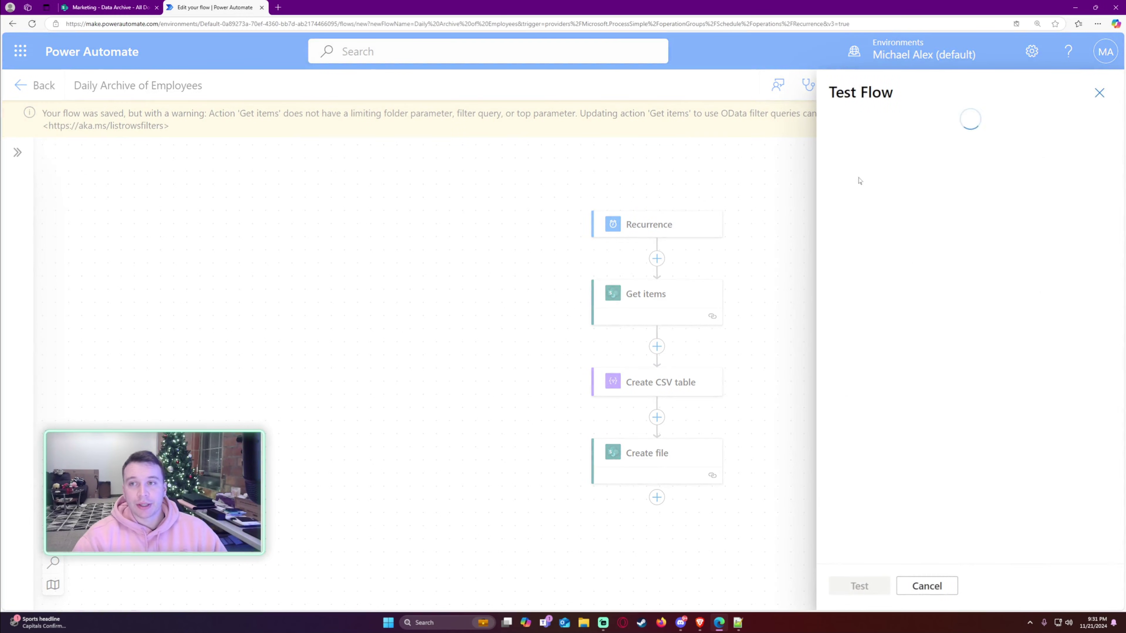
left_click(875, 133)
left_click(859, 586)
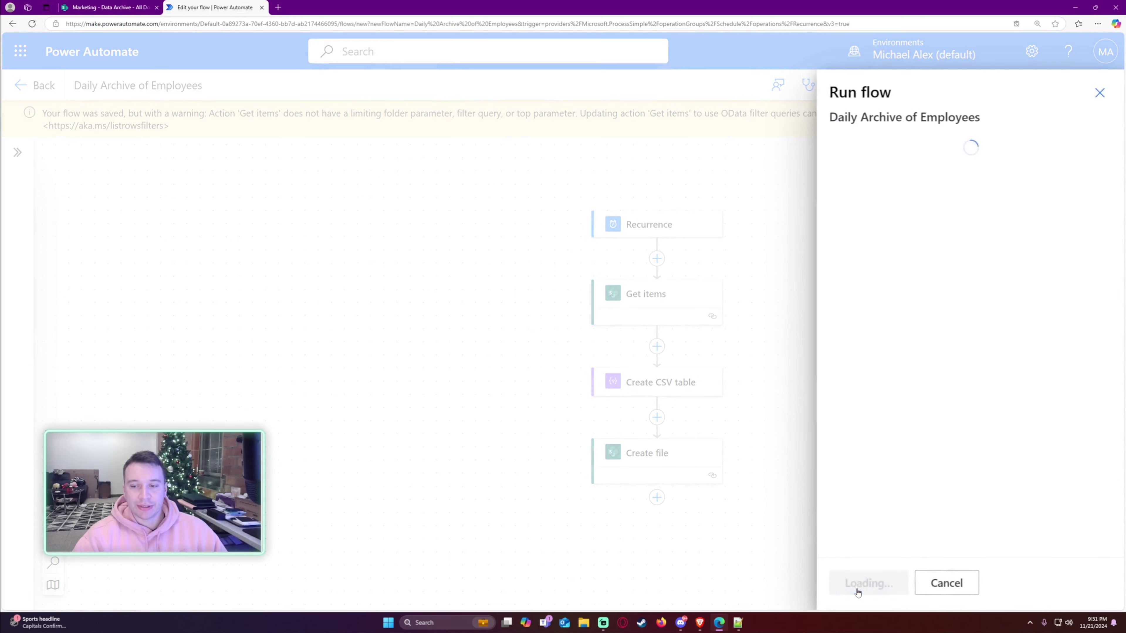
left_click(853, 588)
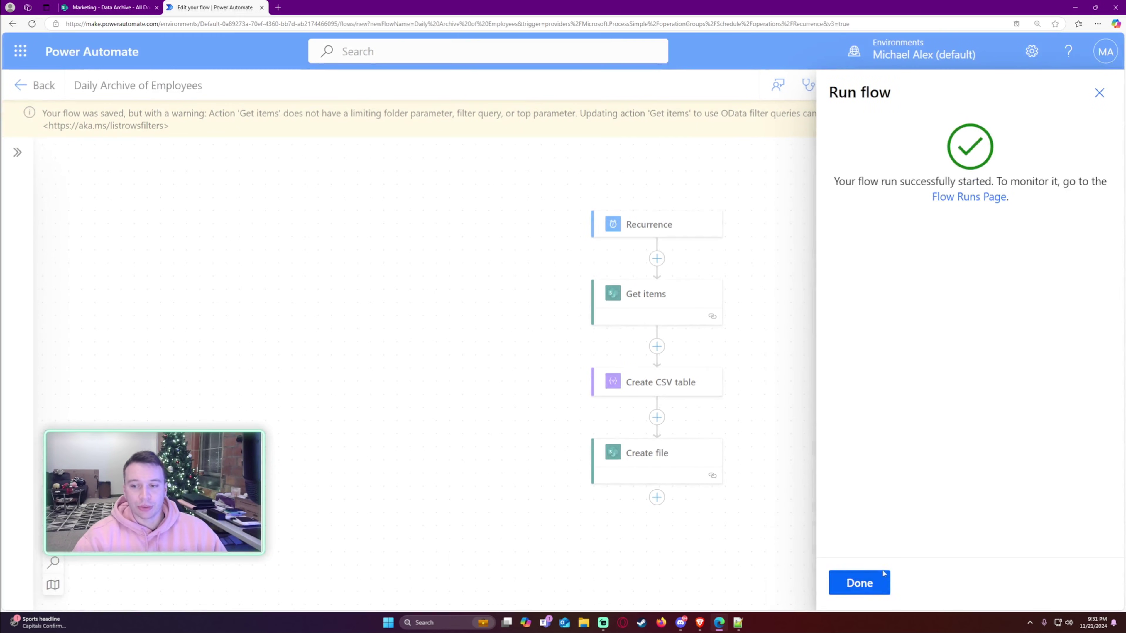
left_click(854, 585)
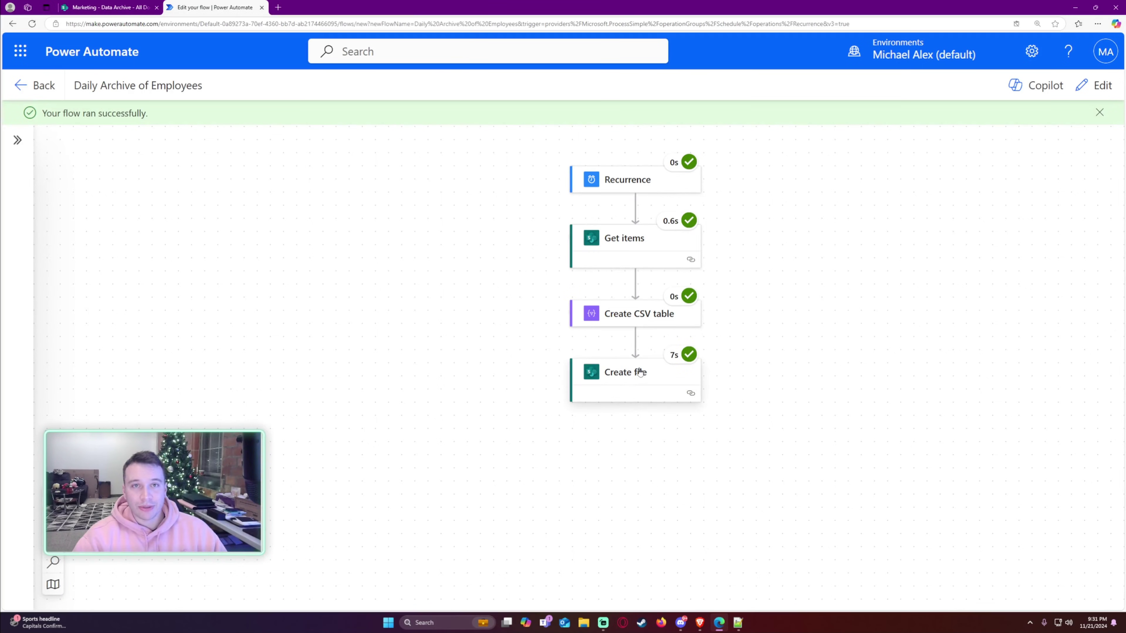
- Refresh the Data Archive library to confirm the new dated _archive.csv file, then return to the flow
key("ctrl+shift+Tab")
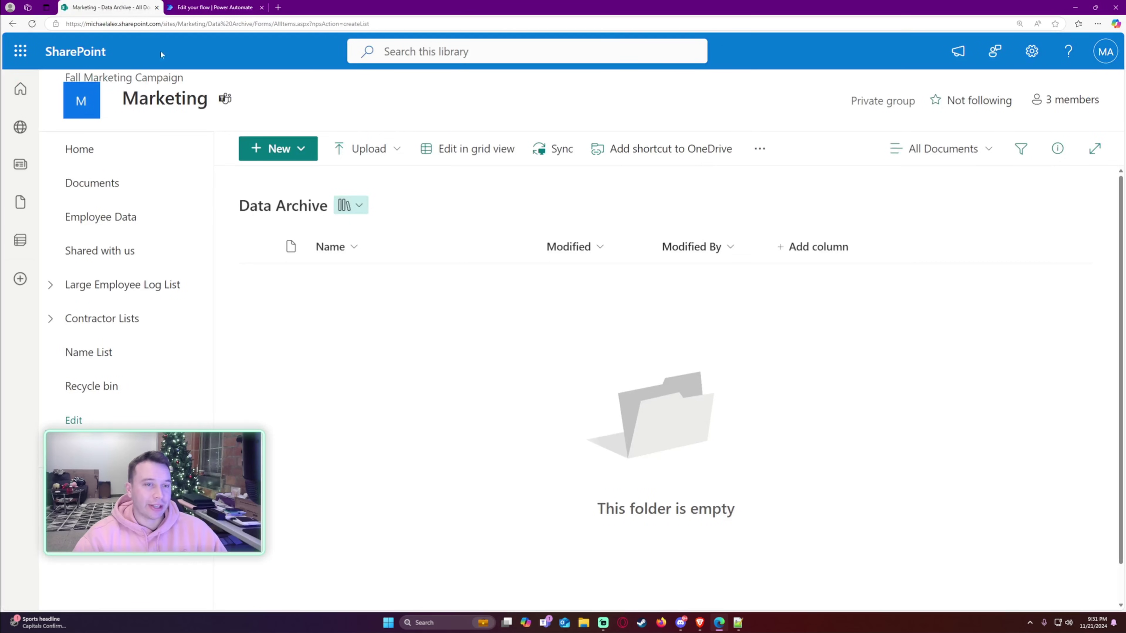
key("F5")
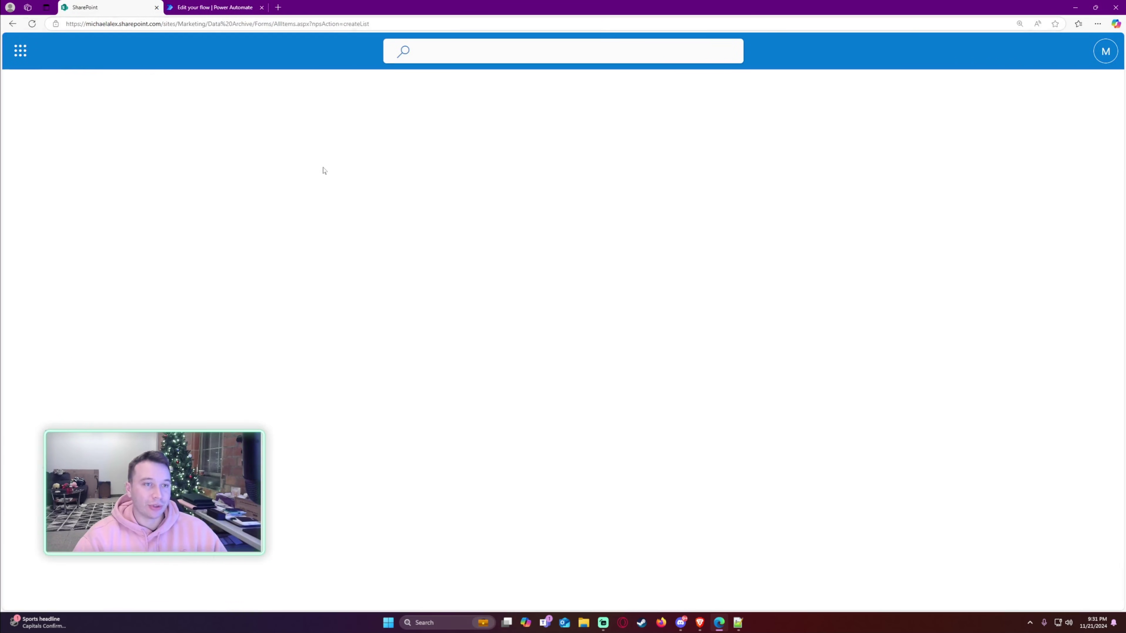
key("ctrl+plus")
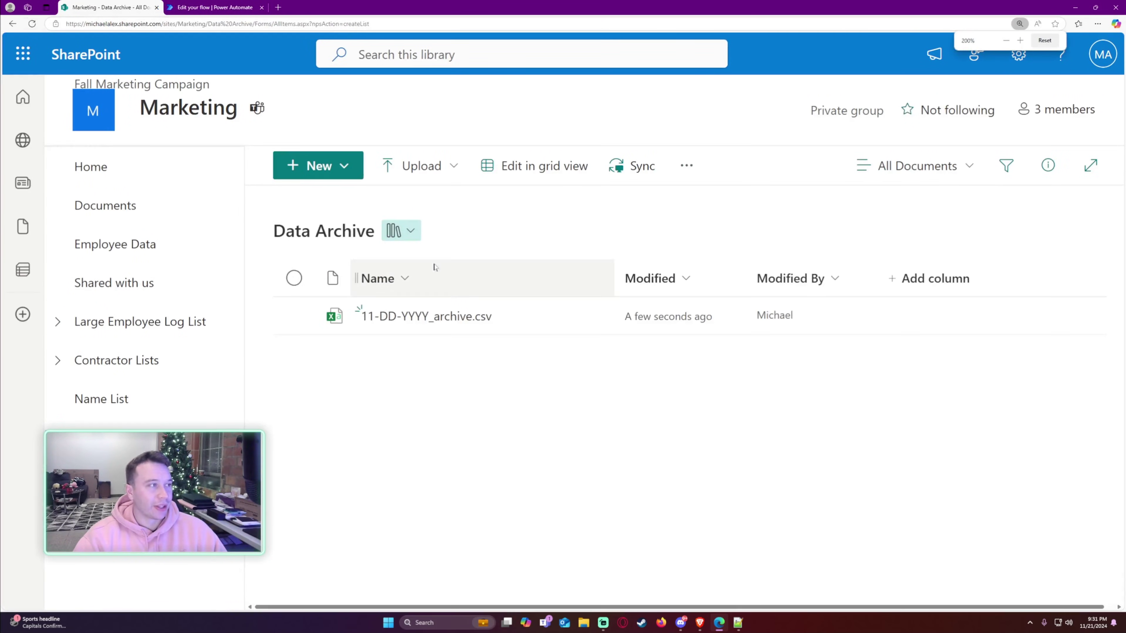
left_click(447, 330)
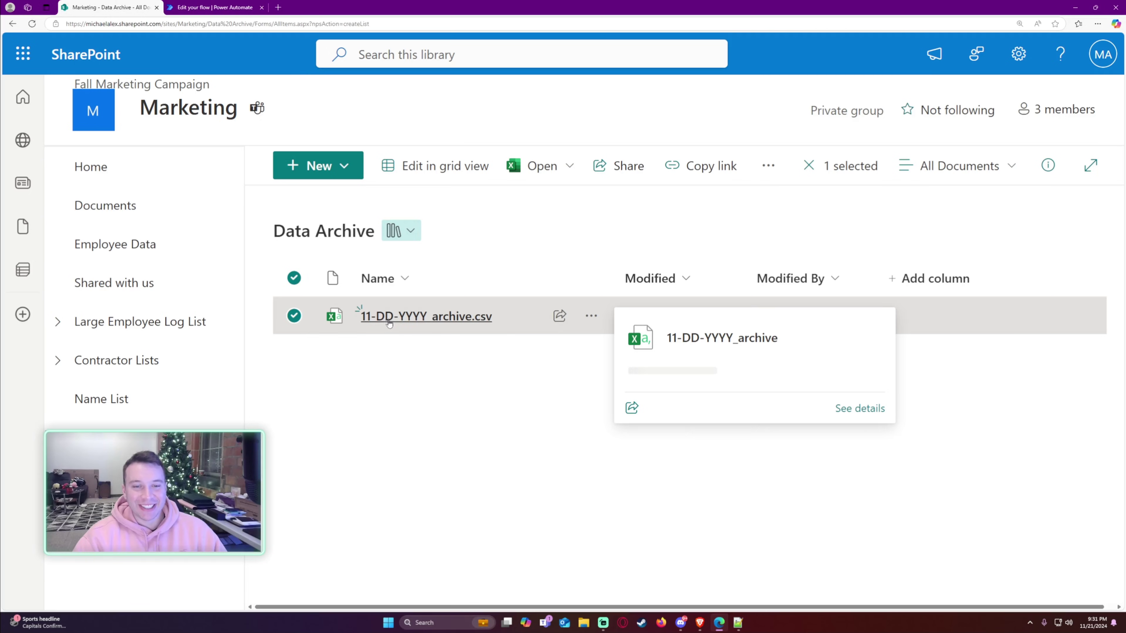
key("Escape")
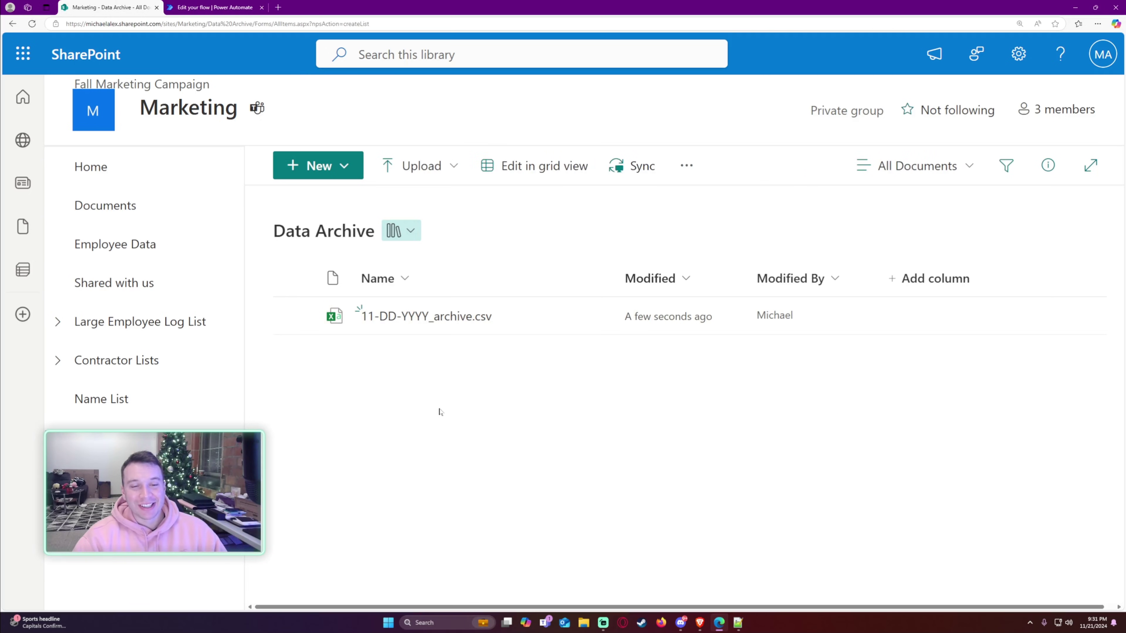
key("ctrl+Tab")
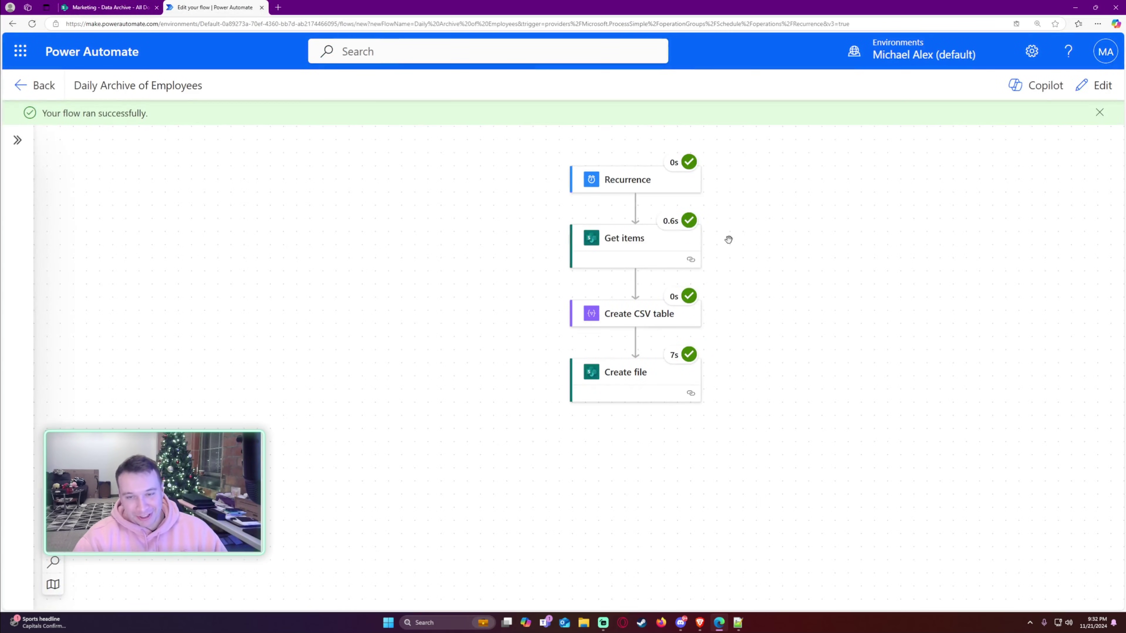
- Change the file-name date format from MM-DD-YYYY to MM-dd-yyyy in the Create file expression
left_click(1079, 95)
left_click(639, 383)
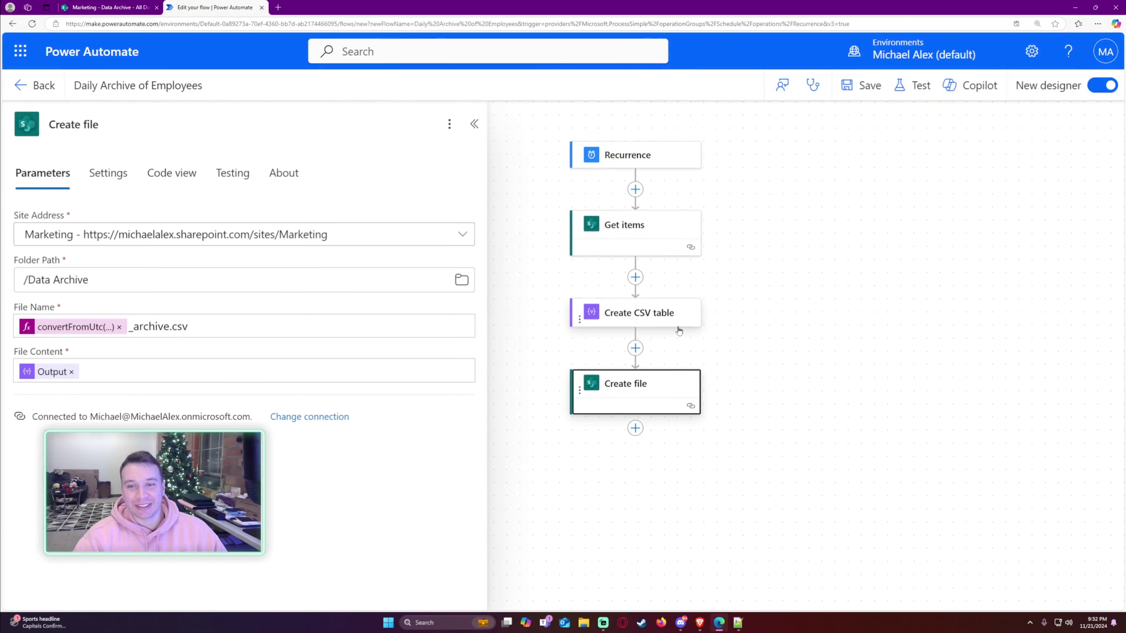
left_click(648, 328)
left_click(634, 385)
left_click(76, 327)
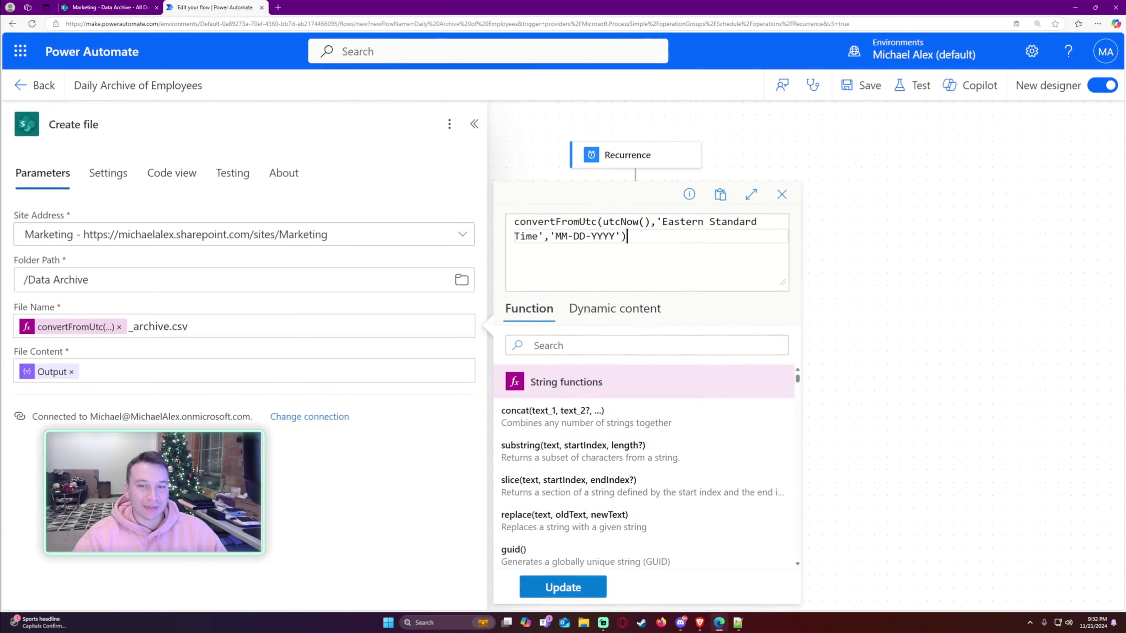
key("shift+Right")
key("shift+Right")
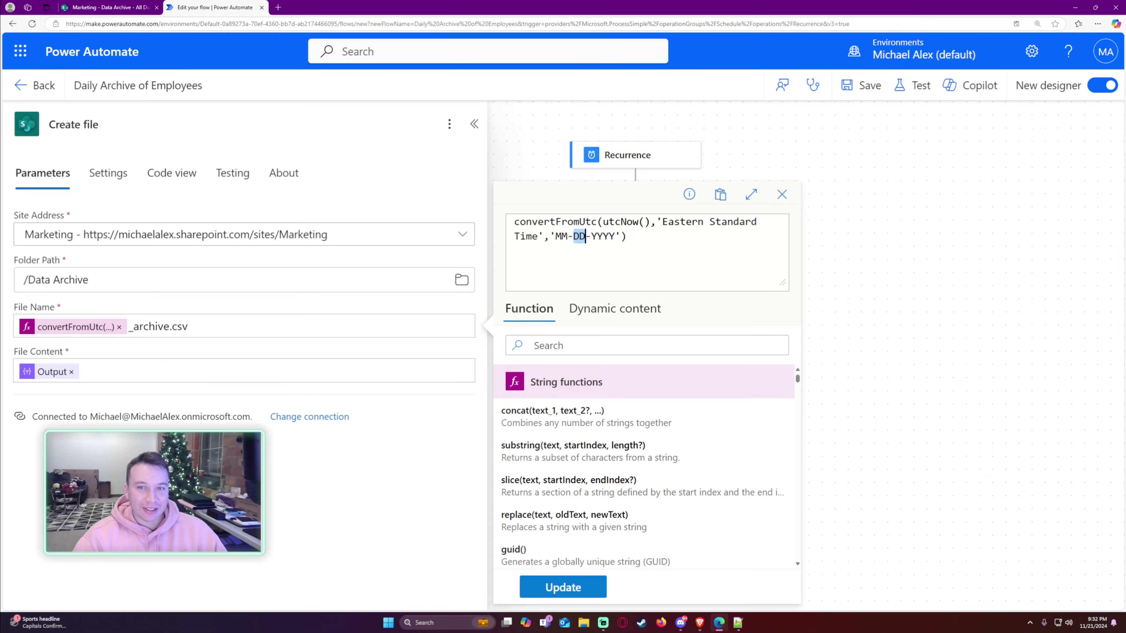
type("dd")
key("Right")
key("shift+Right")
key("shift+Right")
key("shift+Right")
key("shift+Right")
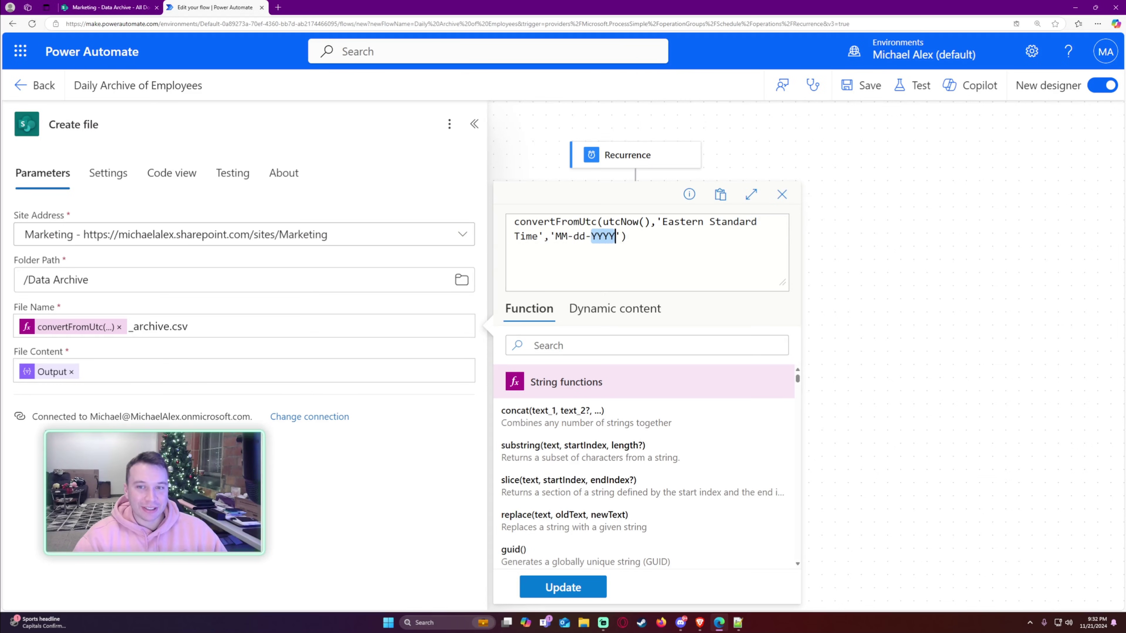
type("yyyy")
left_click(562, 587)
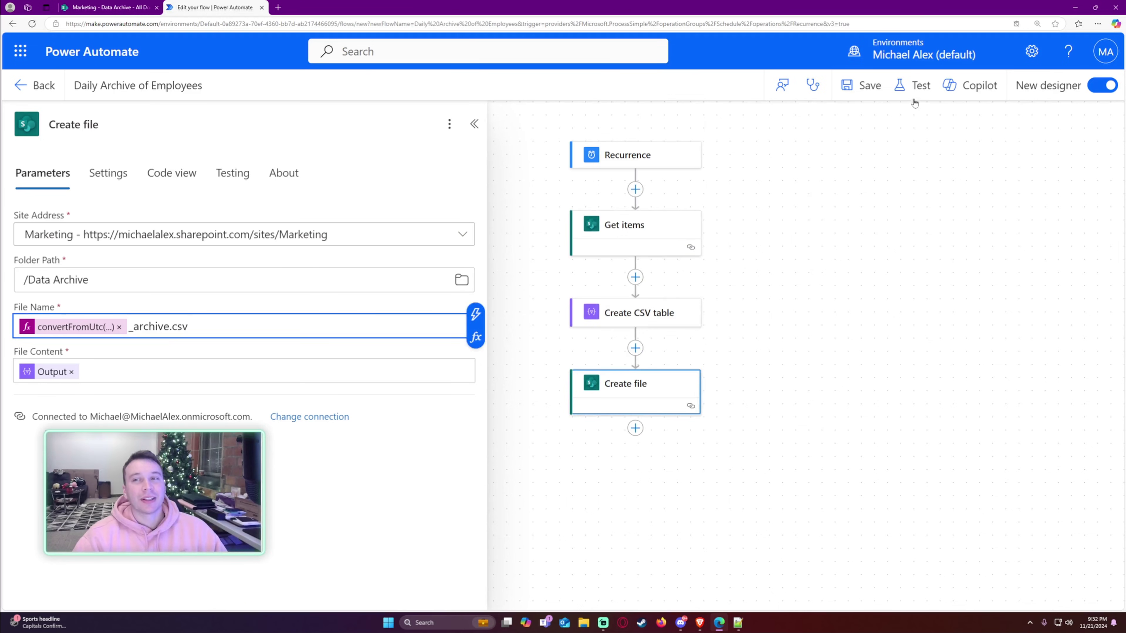
- Save the flow and run another manual test to a successful finish
left_click(874, 91)
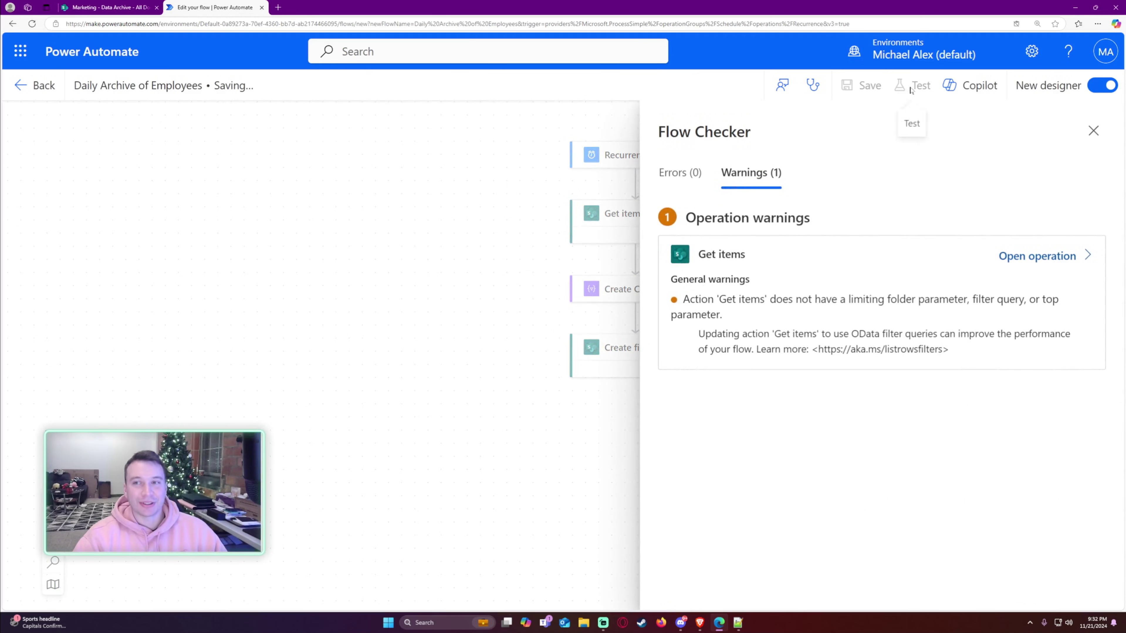
left_click(1093, 134)
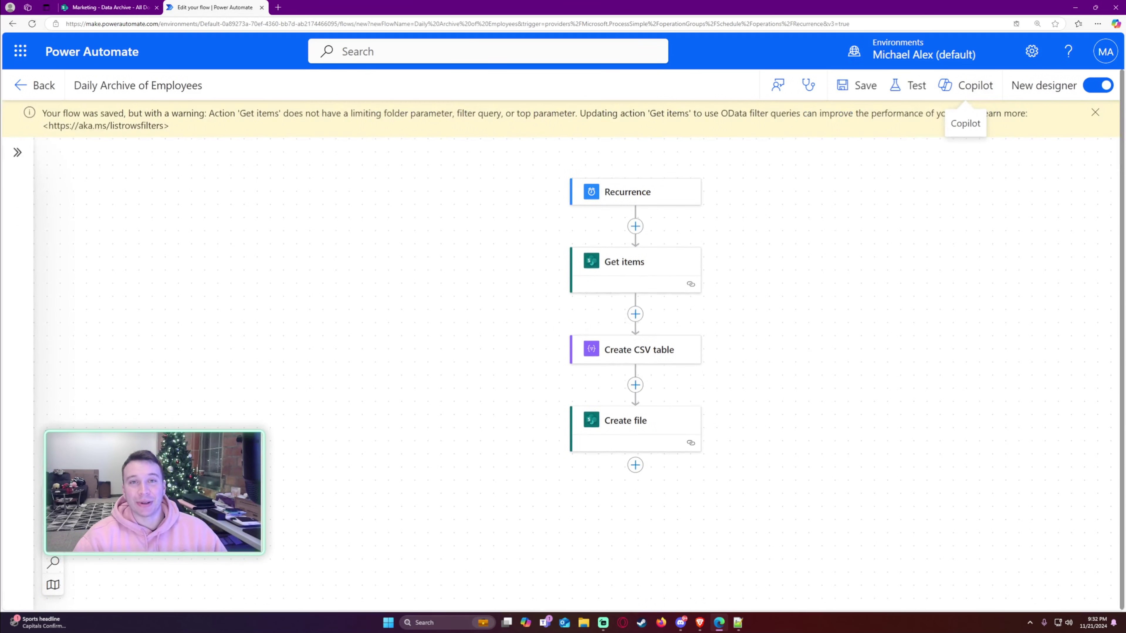
left_click(912, 85)
left_click(886, 151)
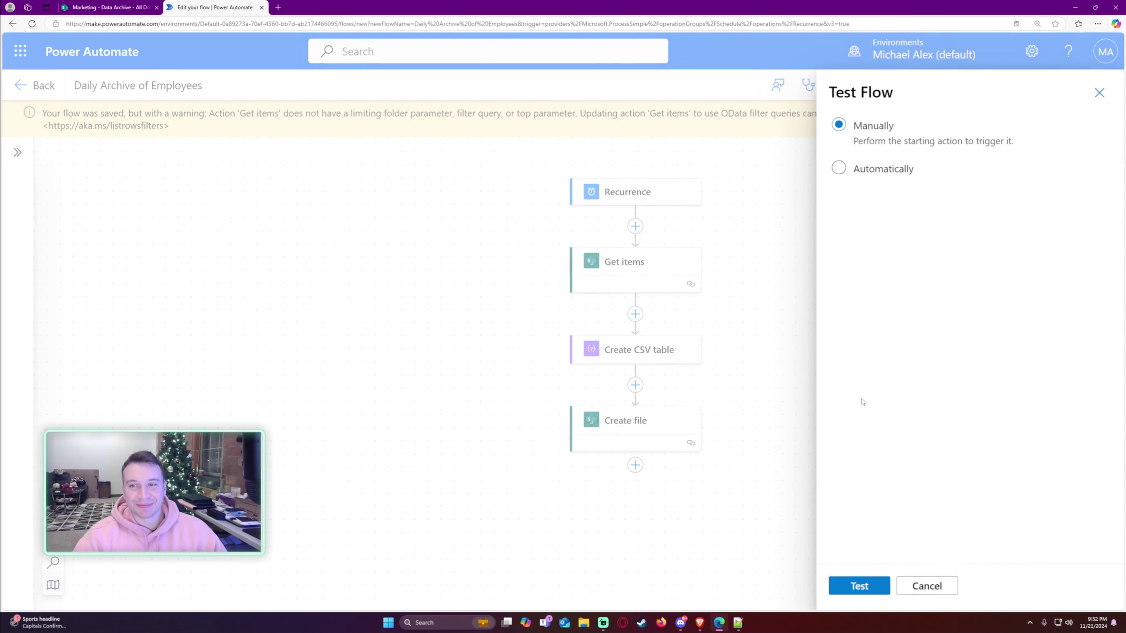
left_click(847, 581)
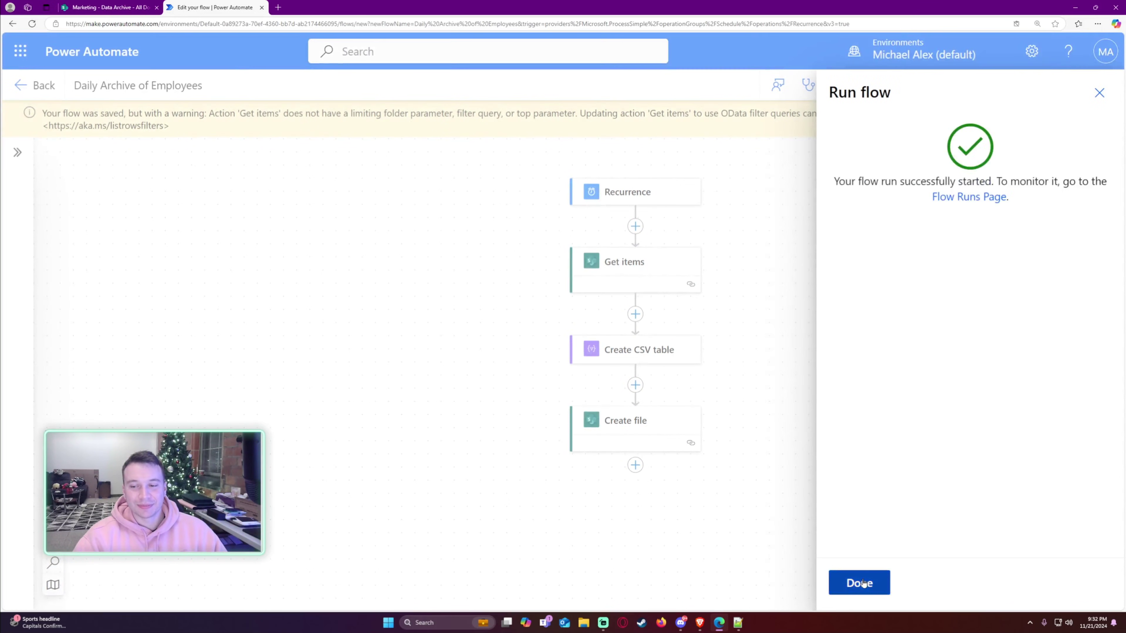
left_click(848, 582)
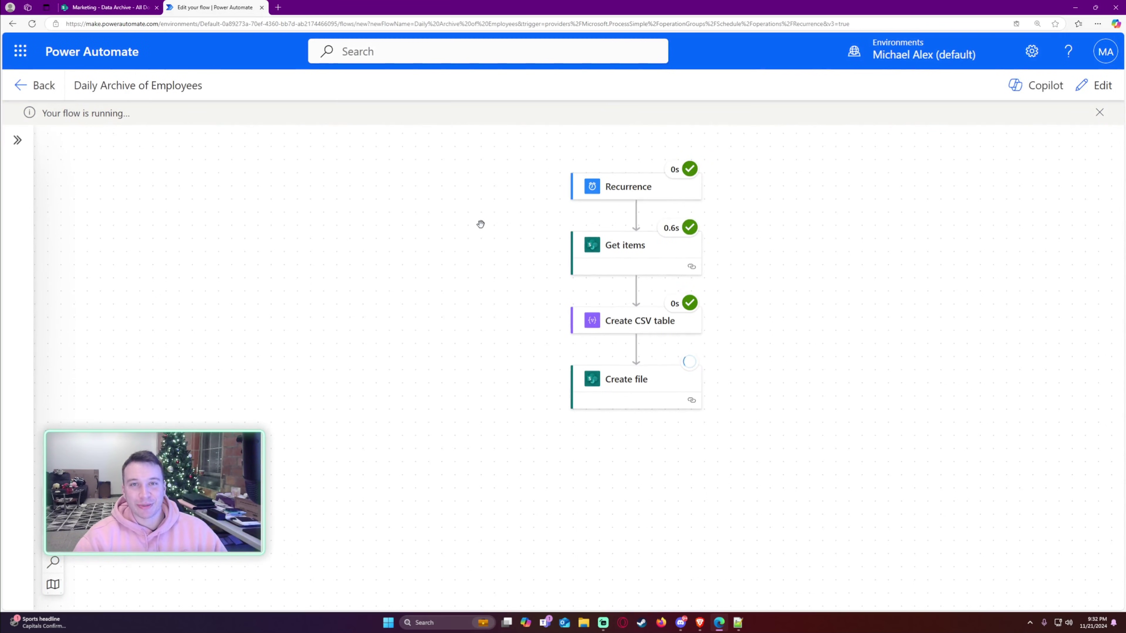
left_click_drag(485, 236, 456, 262)
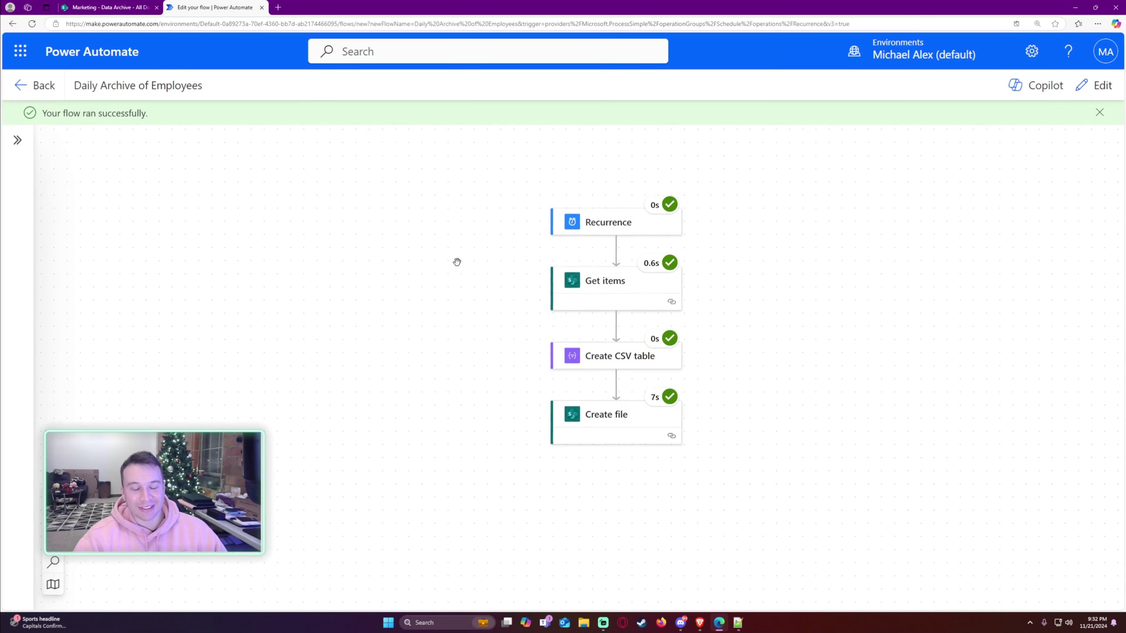
- Refresh the Data Archive library, select 11-21-2024_archive.csv, and open it in the browser
left_click(128, 4)
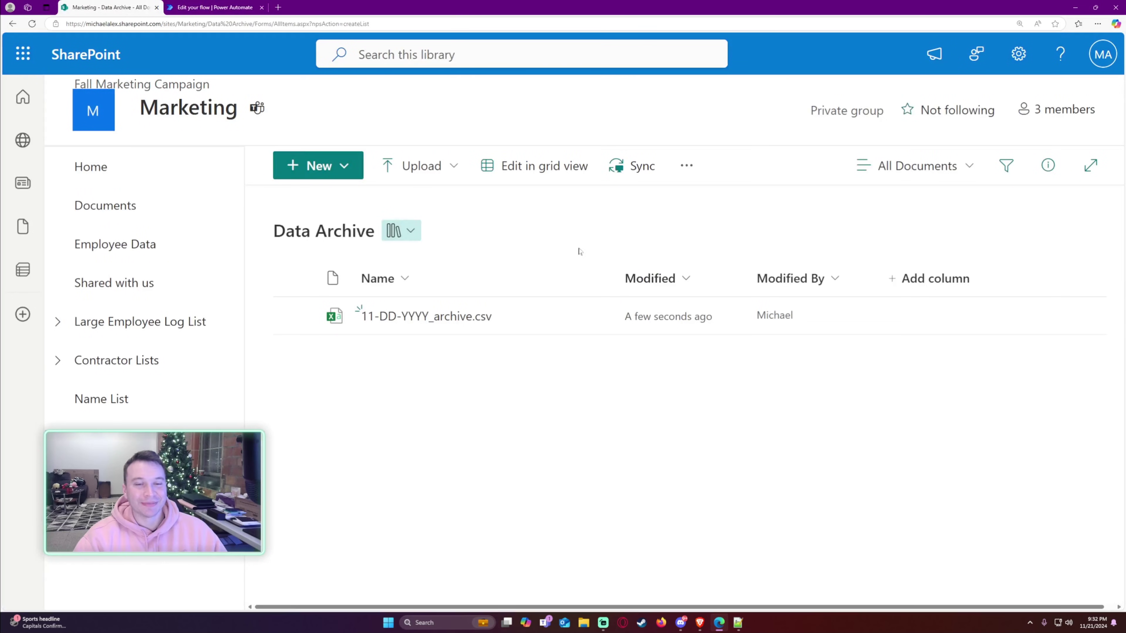
left_click(32, 24)
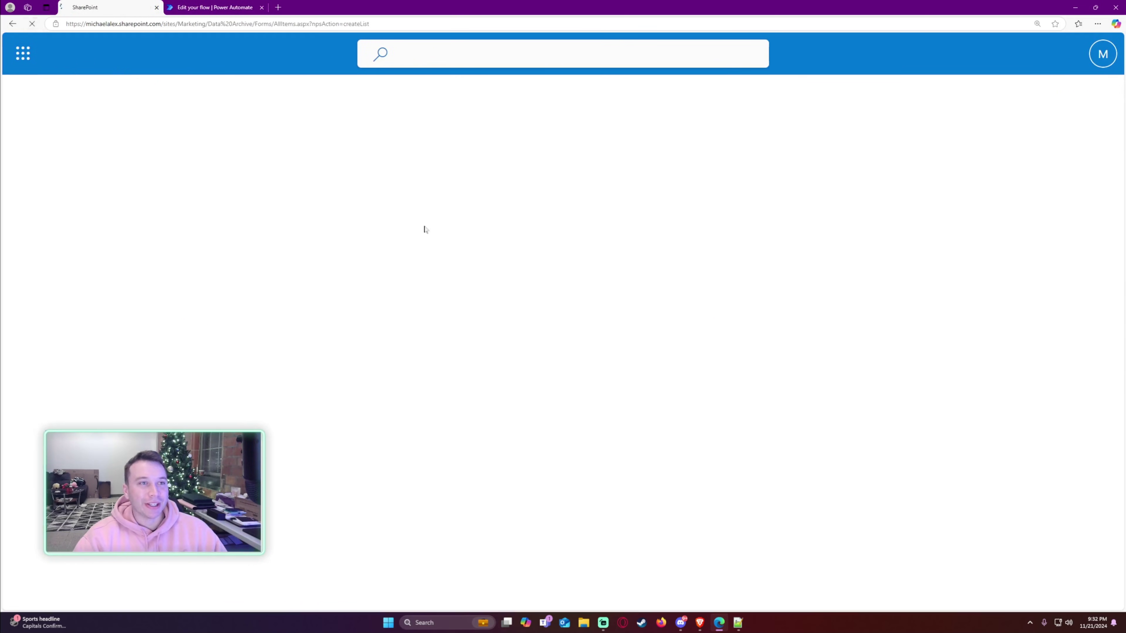
left_click(500, 331)
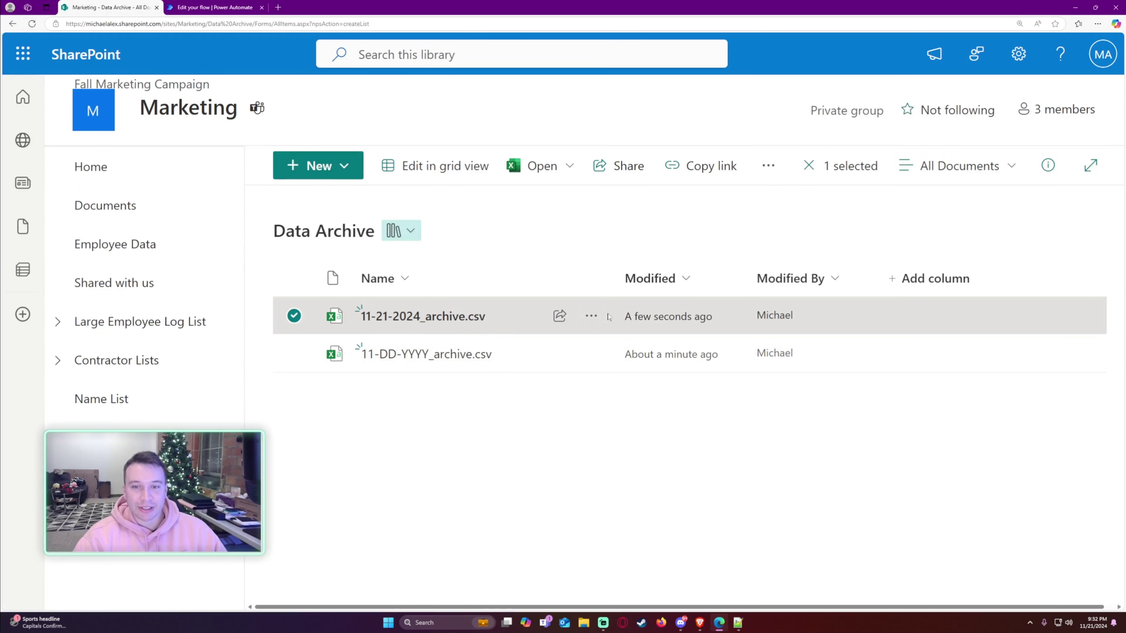
left_click(592, 315)
mouse_move(665, 55)
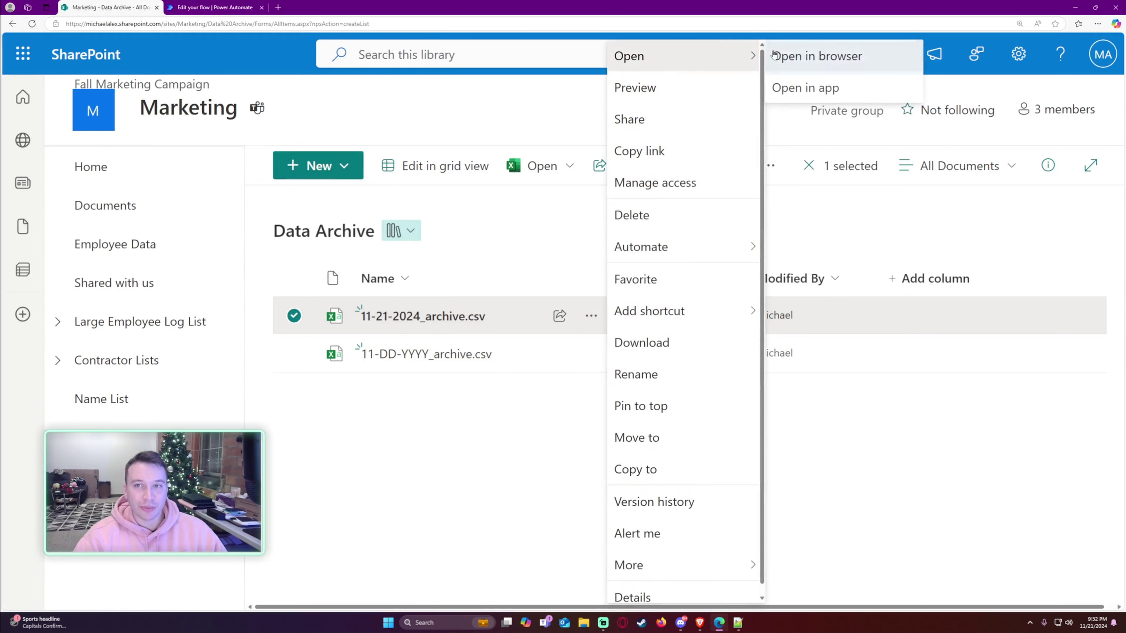
left_click(818, 55)
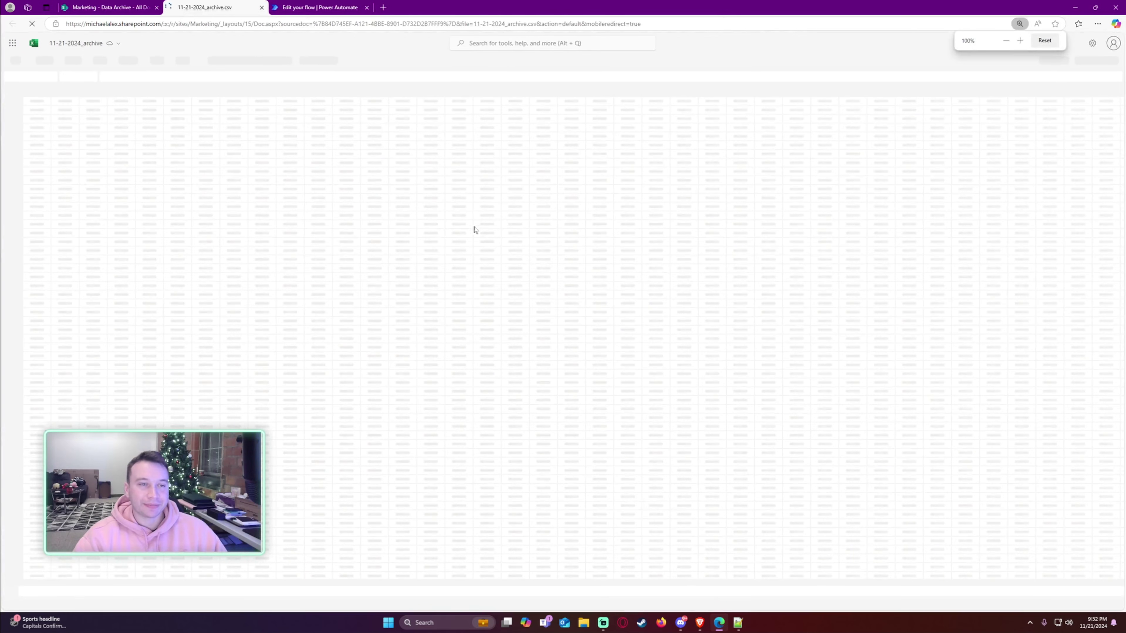
- Return to the top-left of the sheet and widen the JobTitle column (E)
scroll(408, 231, "up", 4)
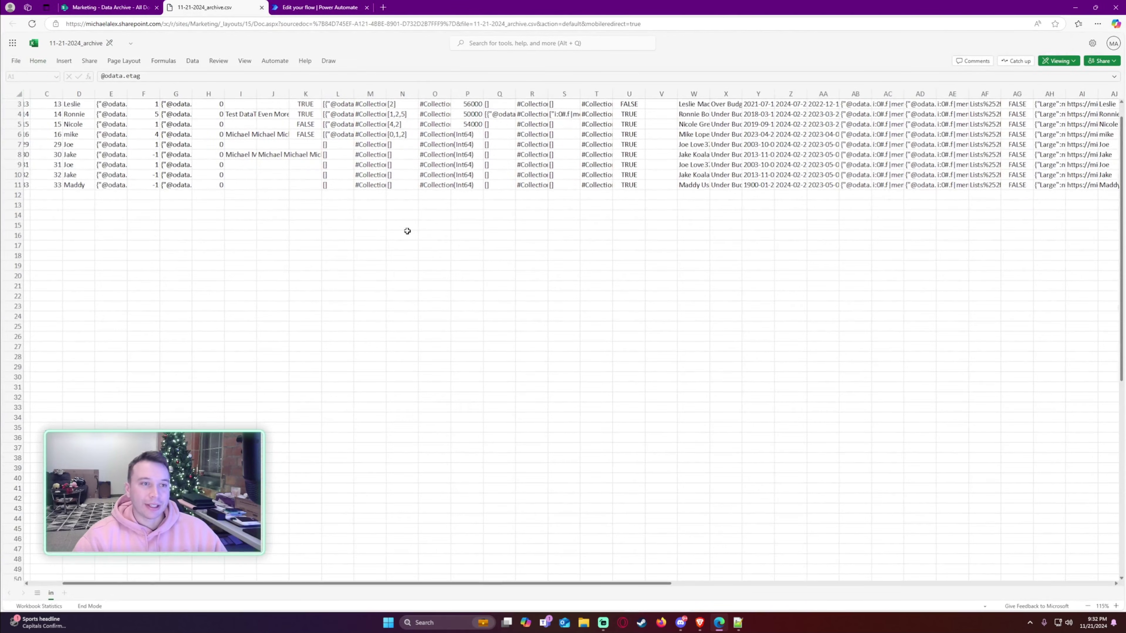
scroll(407, 231, "down", 4)
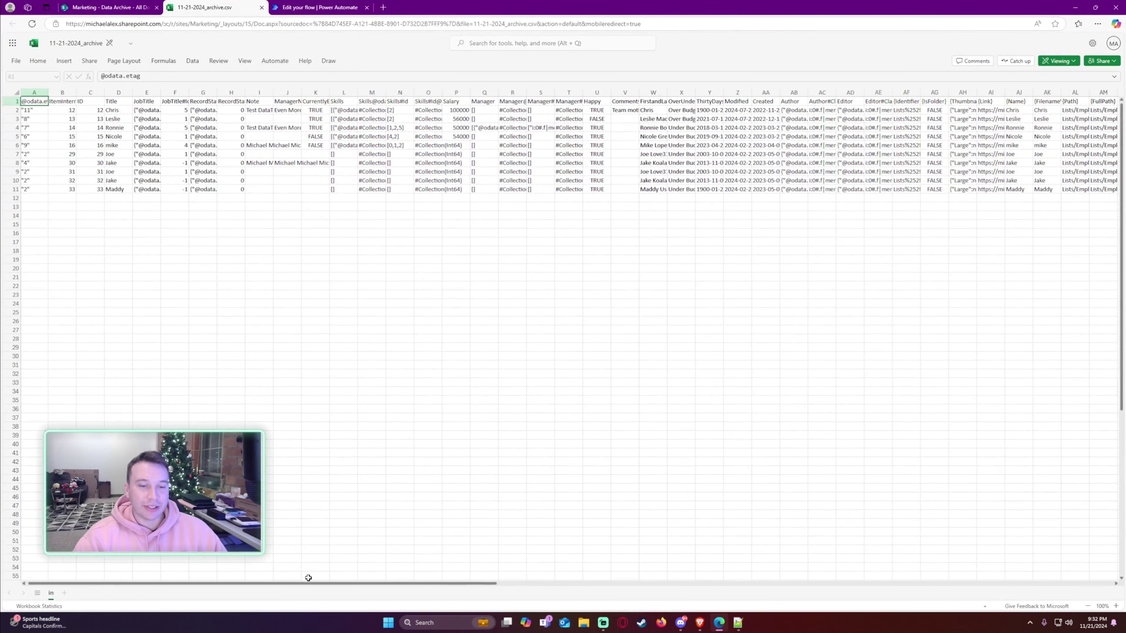
scroll(155, 344, "up", 3)
left_click_drag(142, 240, 242, 311)
scroll(226, 315, "up", 2)
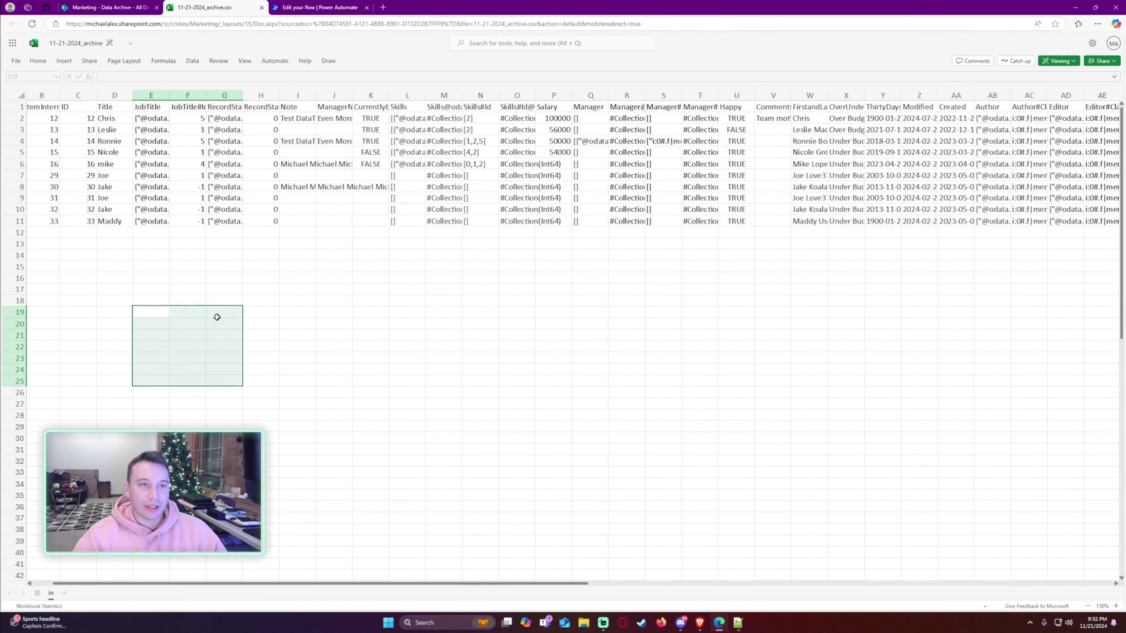
scroll(291, 588, "left", 1)
scroll(151, 317, "up", 3)
scroll(307, 492, "up", 5)
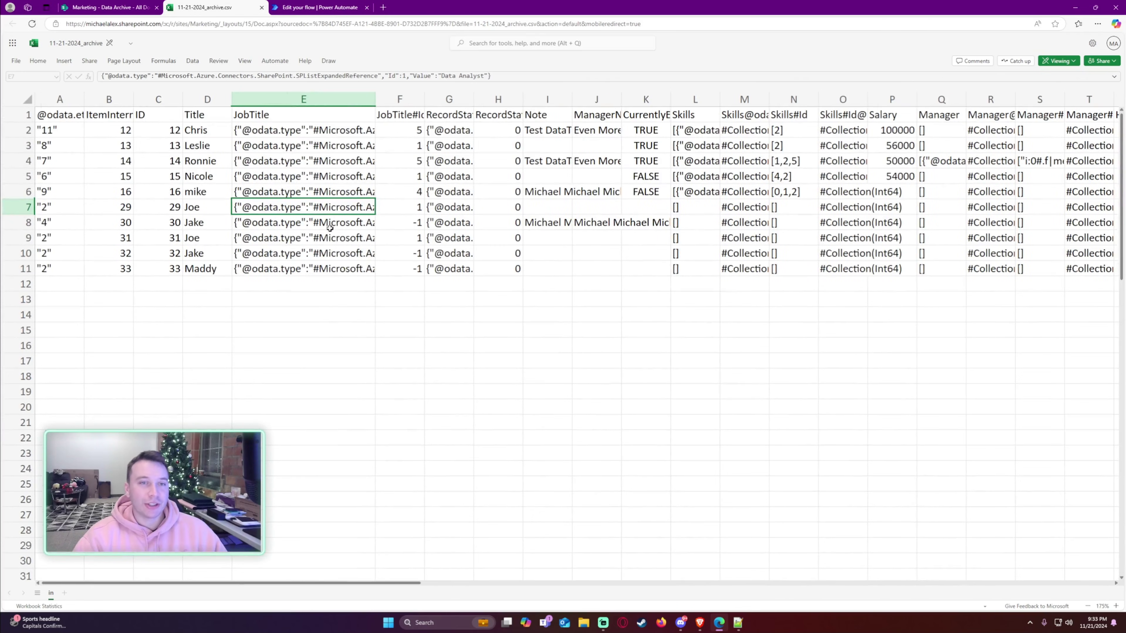
left_click(331, 252)
left_click_drag(376, 98, 701, 99)
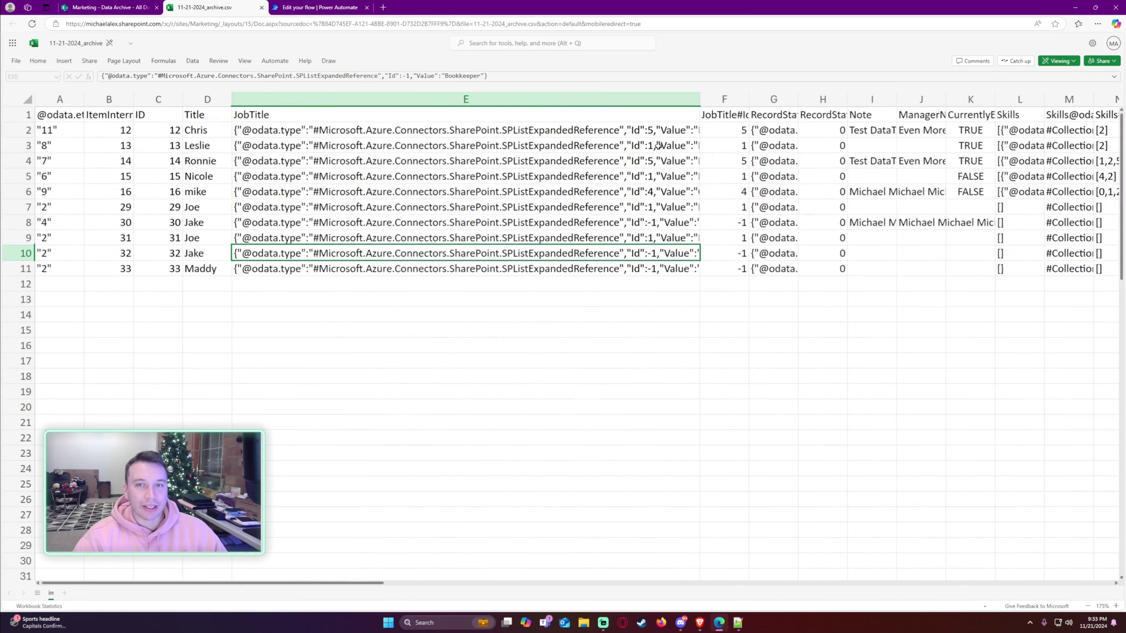
- Read the full JobTitle values in cells E2, E3, E6 and E9
left_click(450, 145)
left_click(374, 196)
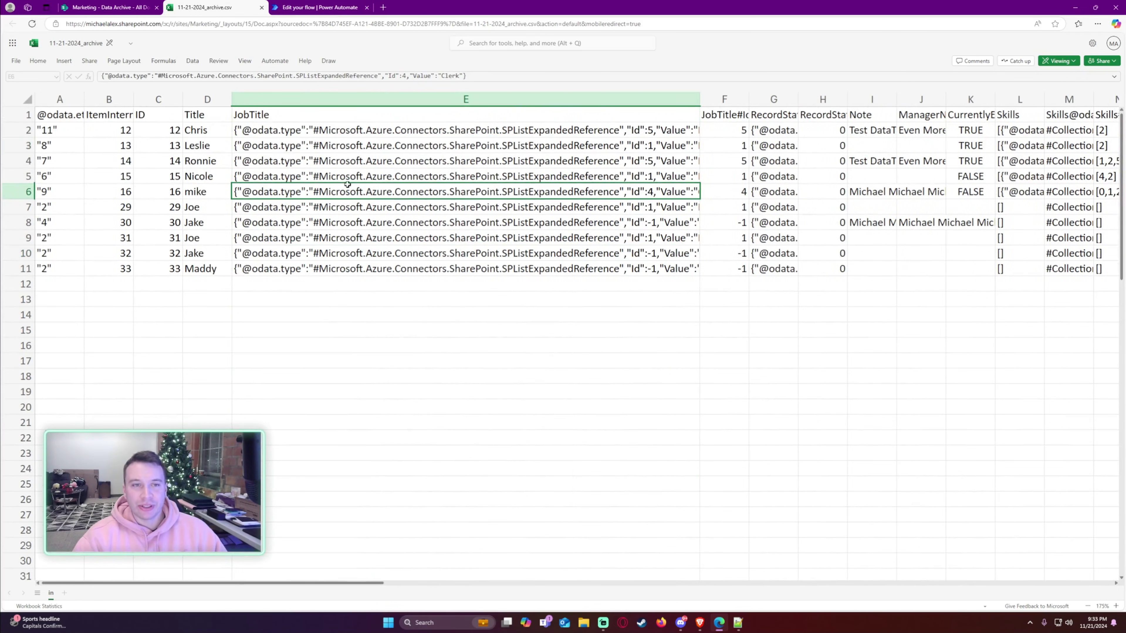
left_click(300, 132)
left_click(336, 195)
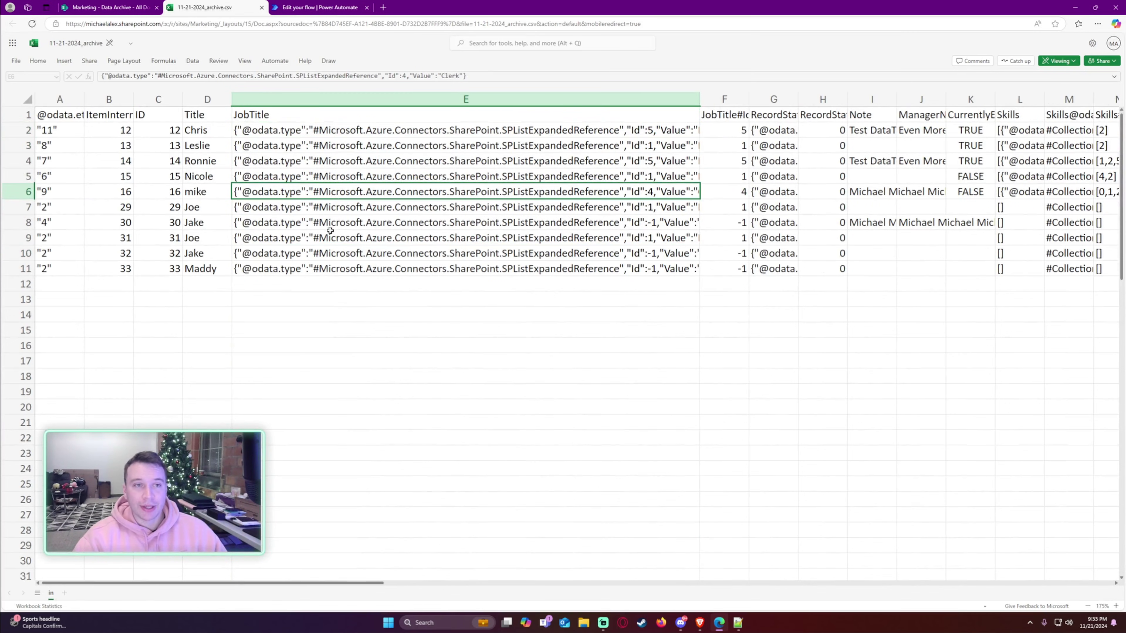
left_click(342, 149)
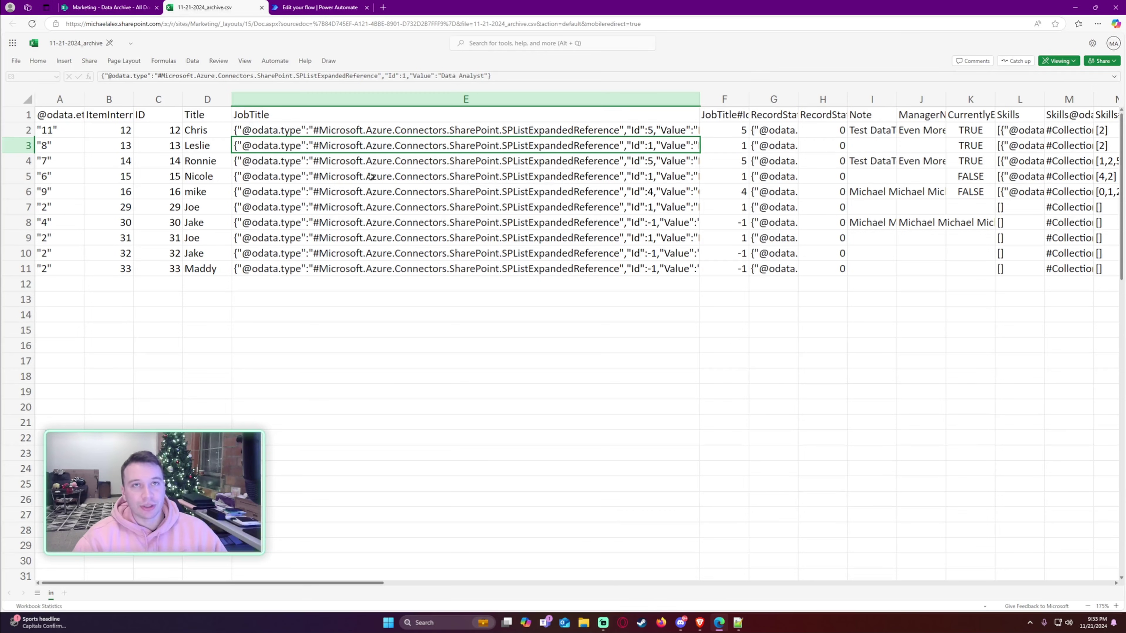
left_click(393, 233)
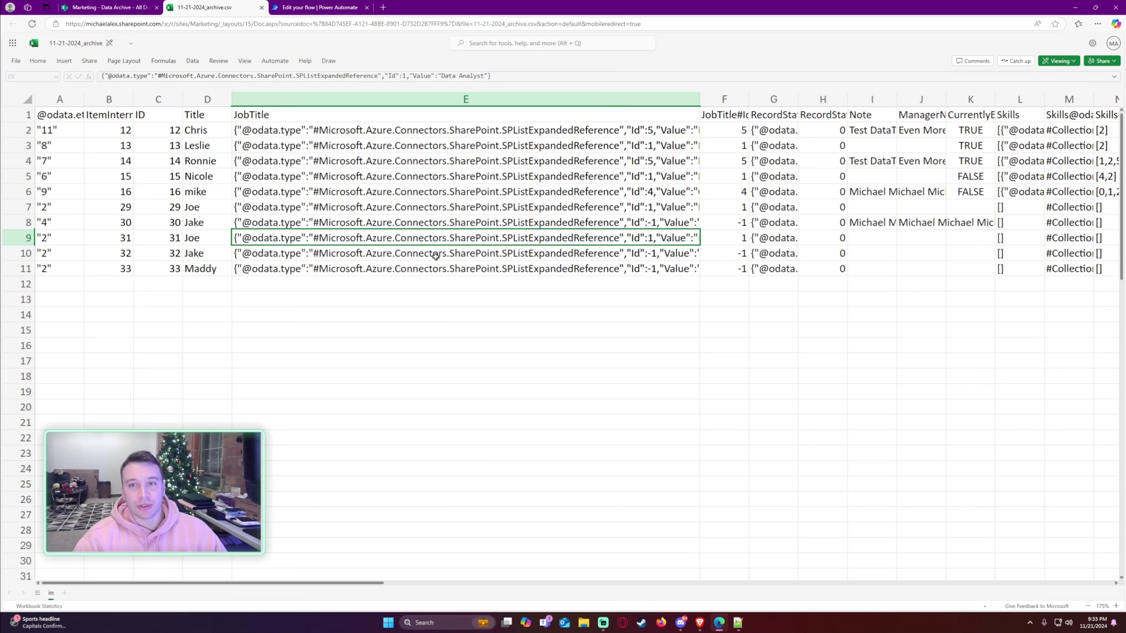
- Widen column E further and recheck the job titles in E2, E3, E4 and E6
left_click_drag(700, 107, 755, 106)
left_click(700, 194)
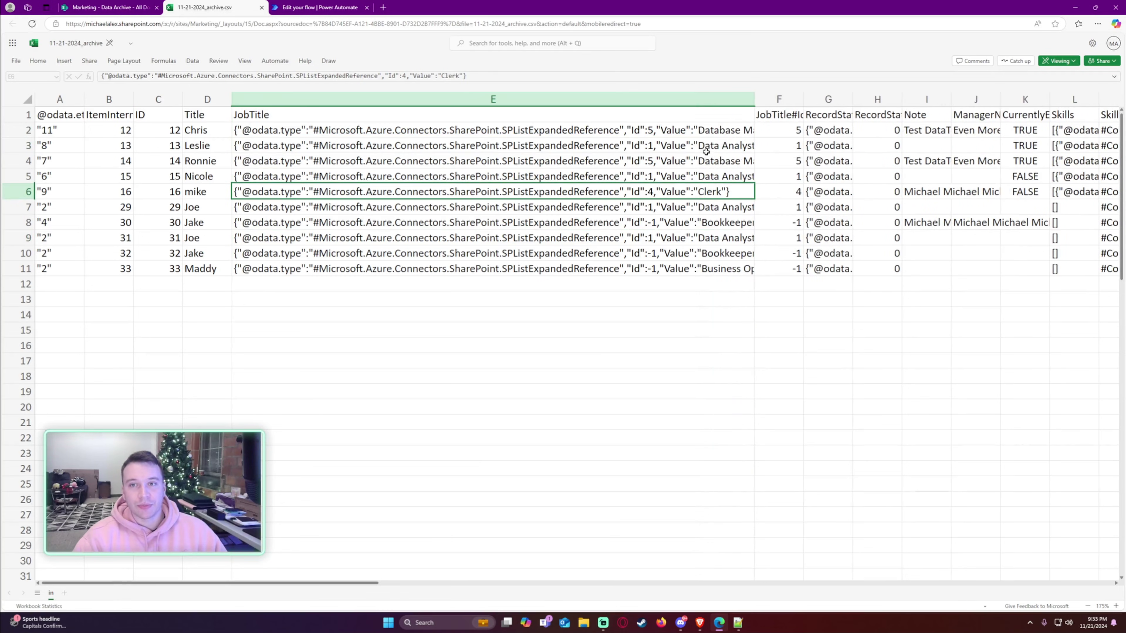
left_click(661, 141)
left_click(586, 165)
left_click(434, 144)
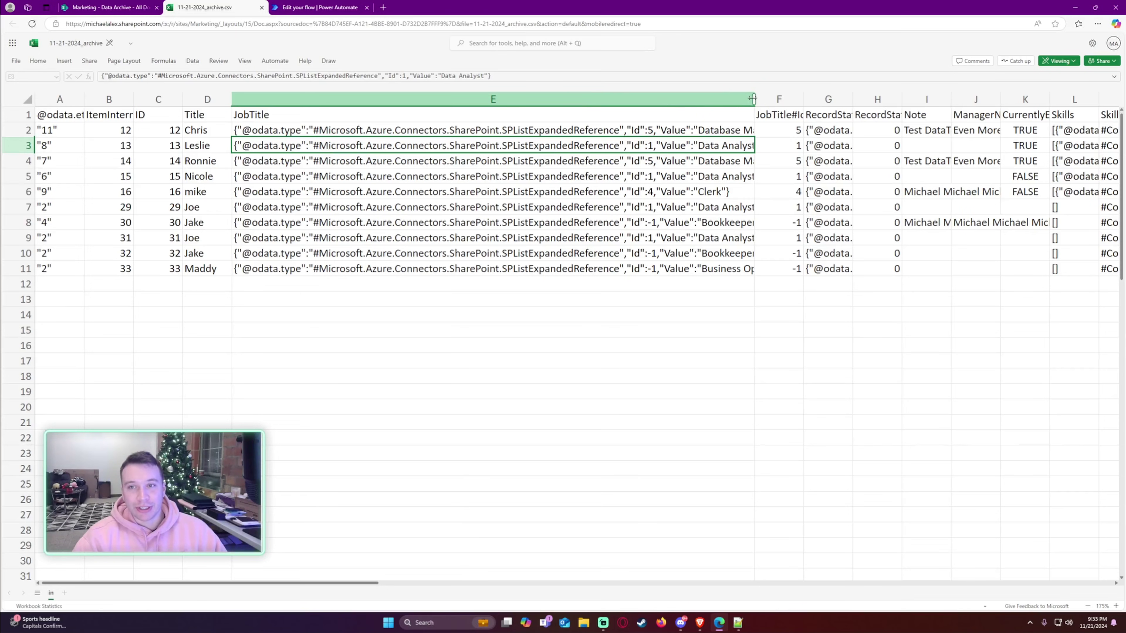
left_click_drag(752, 98, 785, 98)
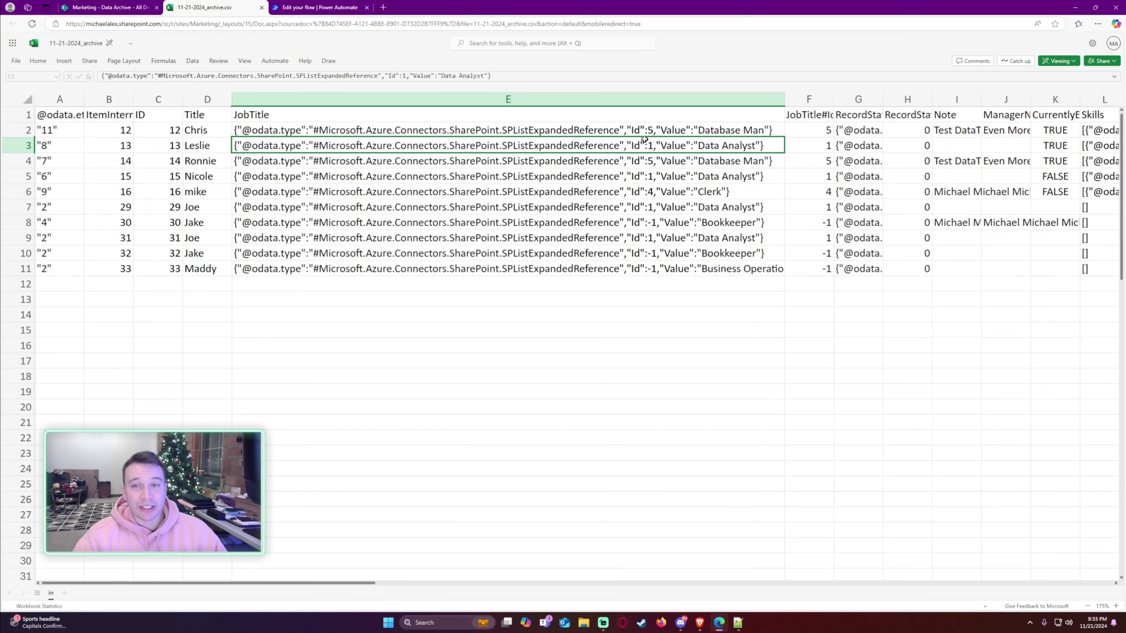
left_click(715, 135)
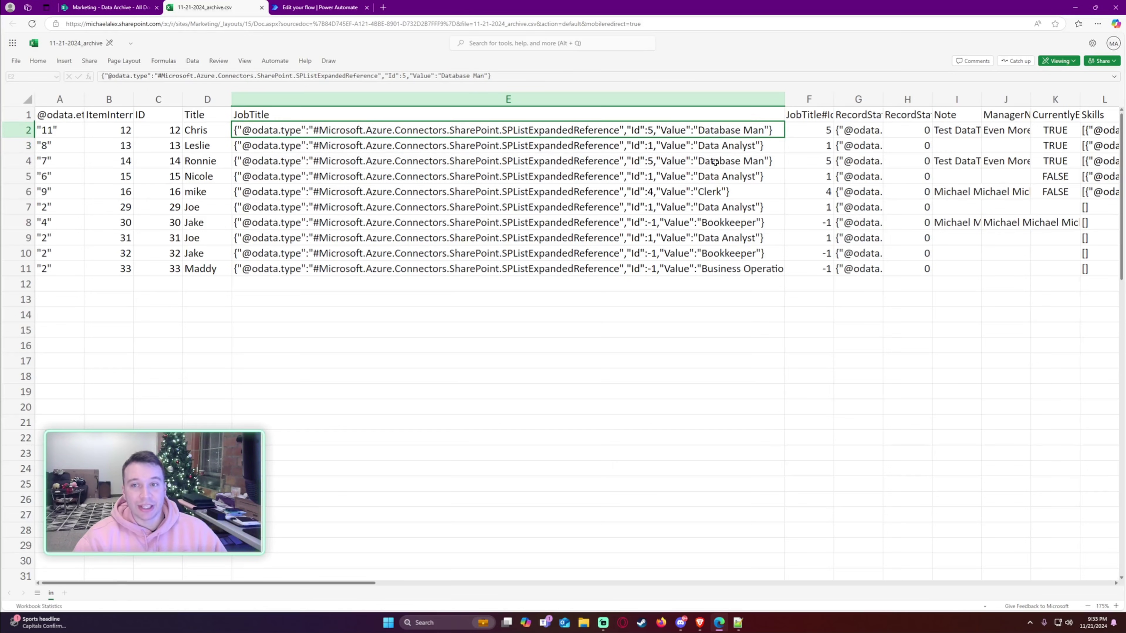
left_click(650, 151)
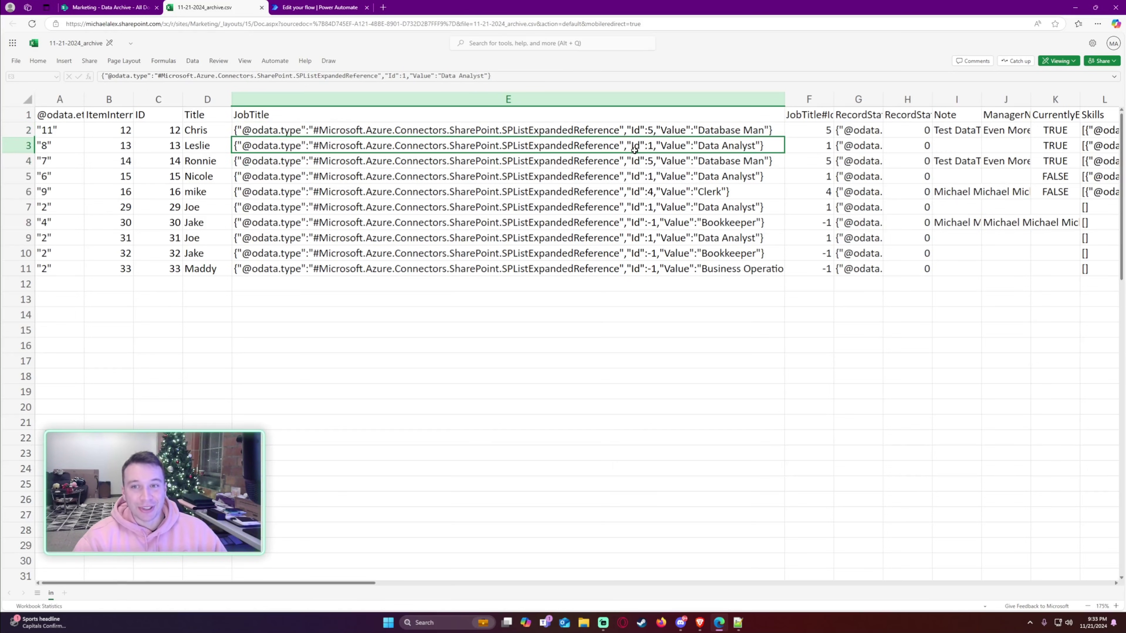
- Narrow JobTitle back, widen the RecordStatus column, and read the value in cell G11
left_click_drag(785, 100, 445, 99)
left_click_drag(385, 582, 466, 582)
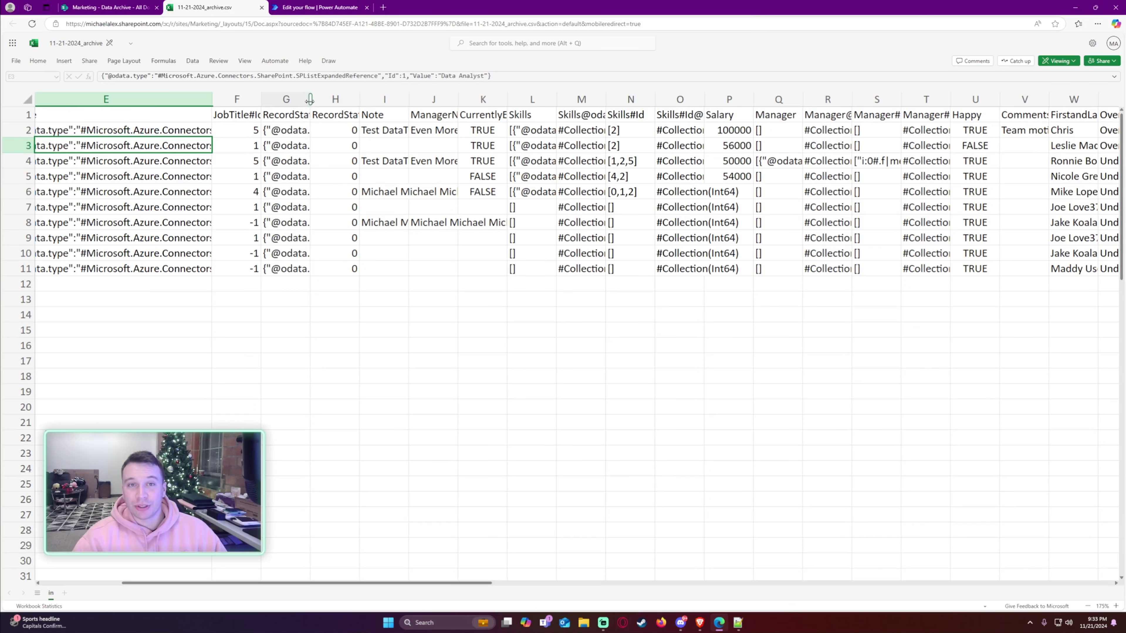
left_click_drag(311, 99, 537, 100)
scroll(570, 457, "left", 3)
left_click(569, 457)
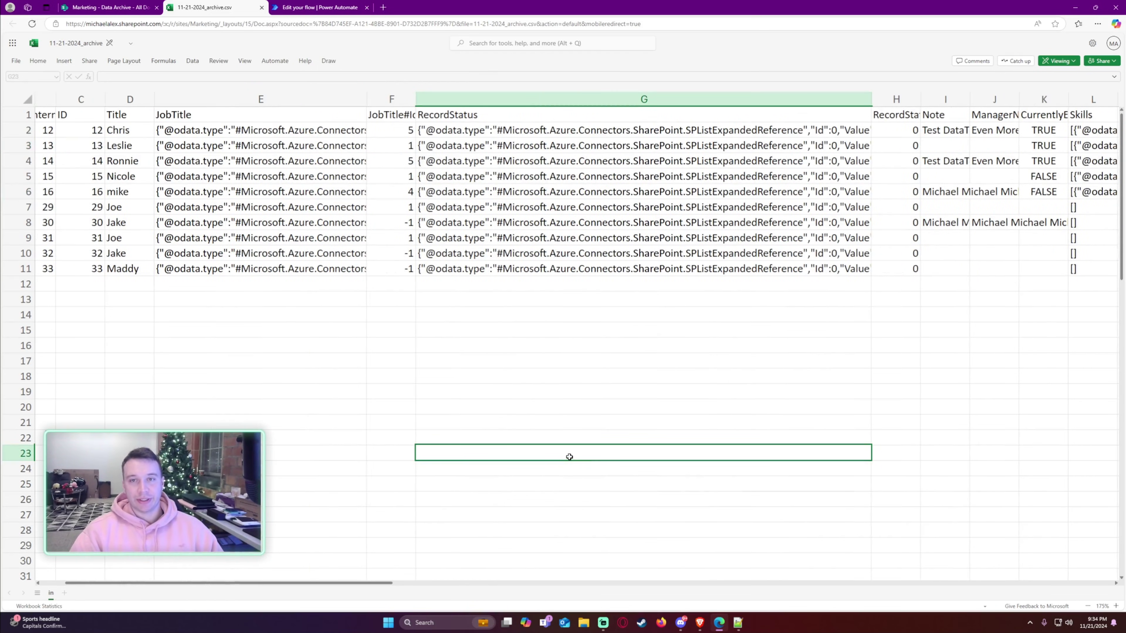
left_click(575, 268)
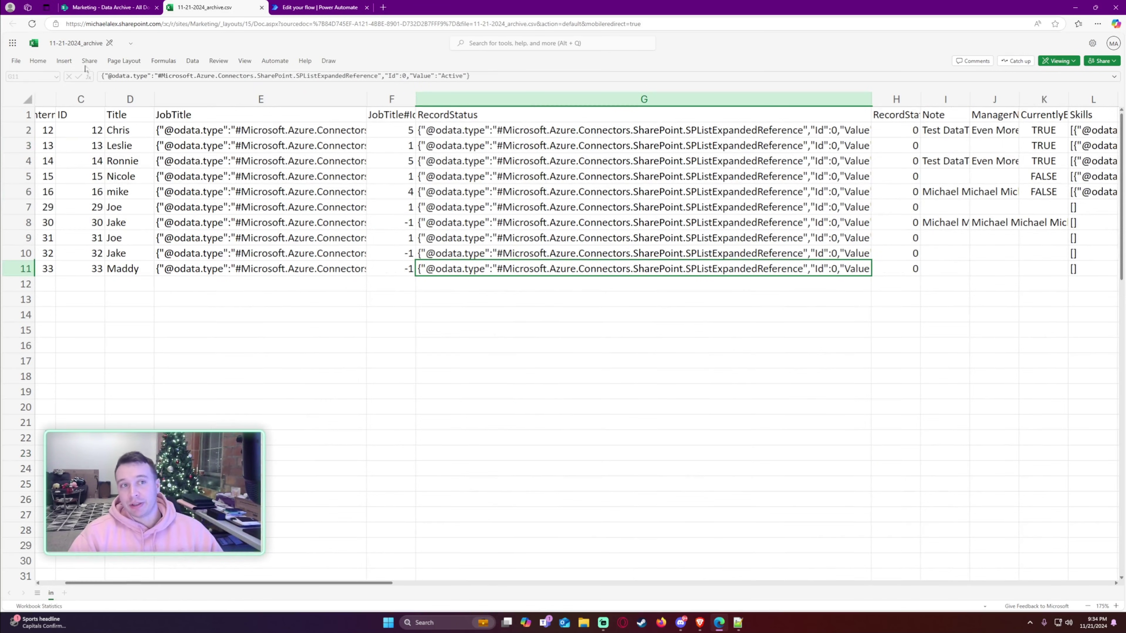
- Open the Marketing site's Employee Data list at 110% zoom, then return to the archive CSV
left_click(69, 5)
left_click(72, 139)
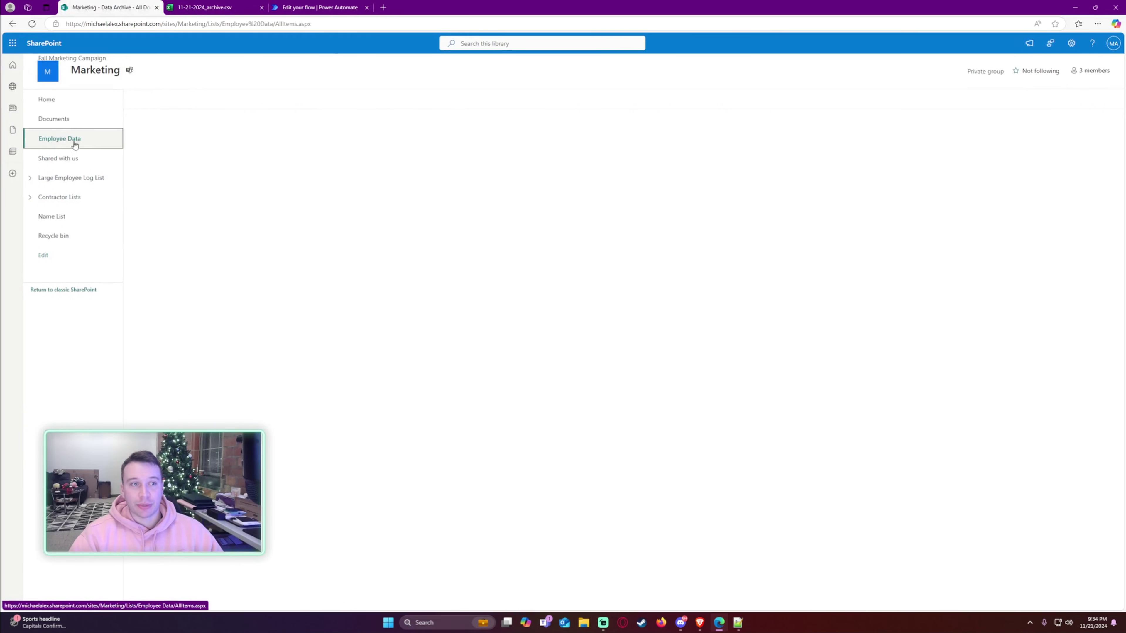
key("ctrl+plus")
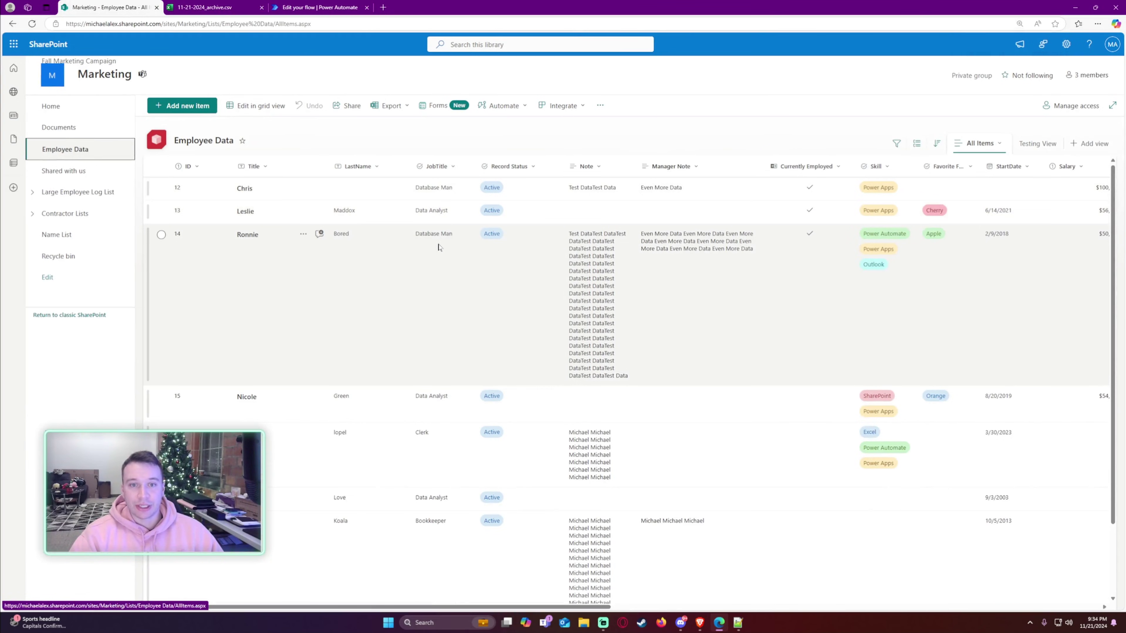
left_click(209, 8)
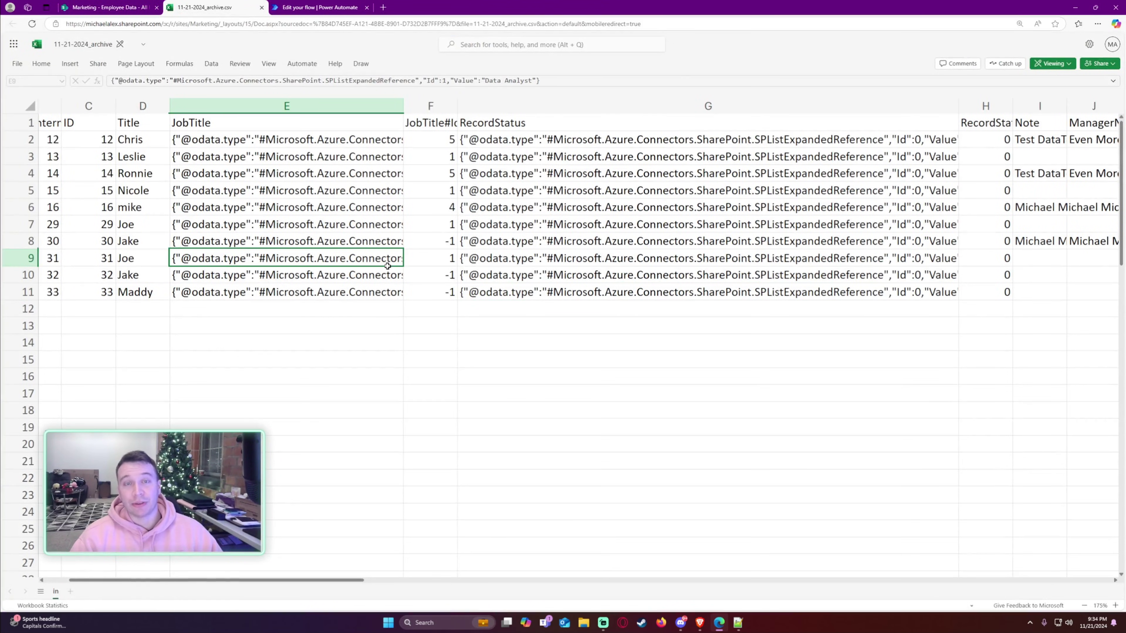
- Widen JobTitle column E twice and read the job titles in rows 2, 3, 5 and 9
left_click_drag(404, 105, 495, 107)
left_click(359, 192)
left_click(331, 154)
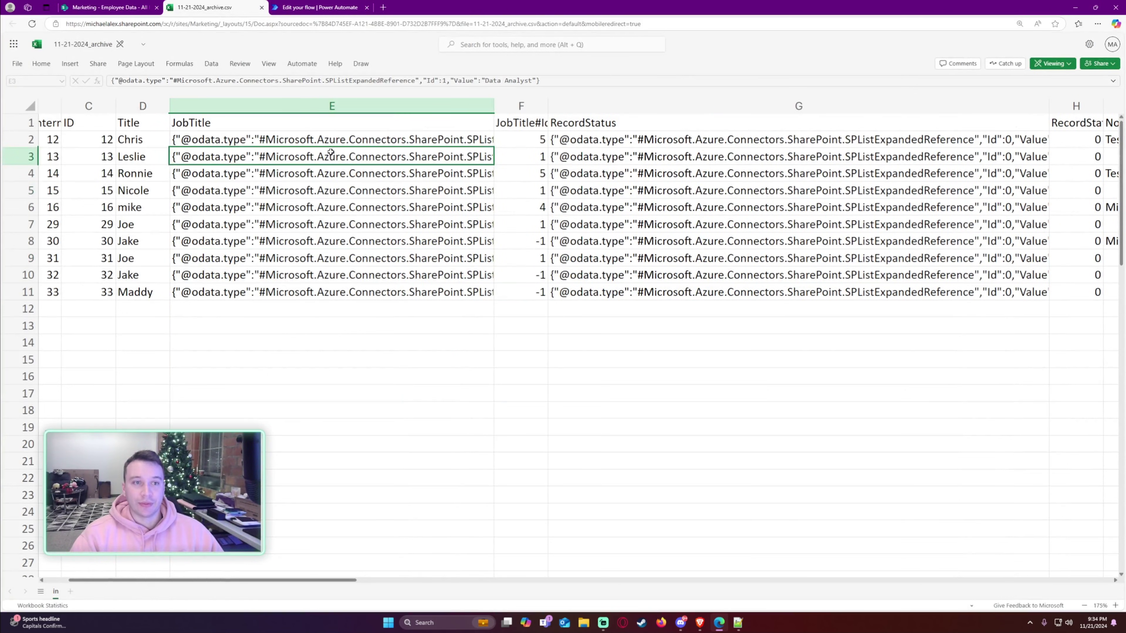
left_click(320, 146)
left_click(250, 128)
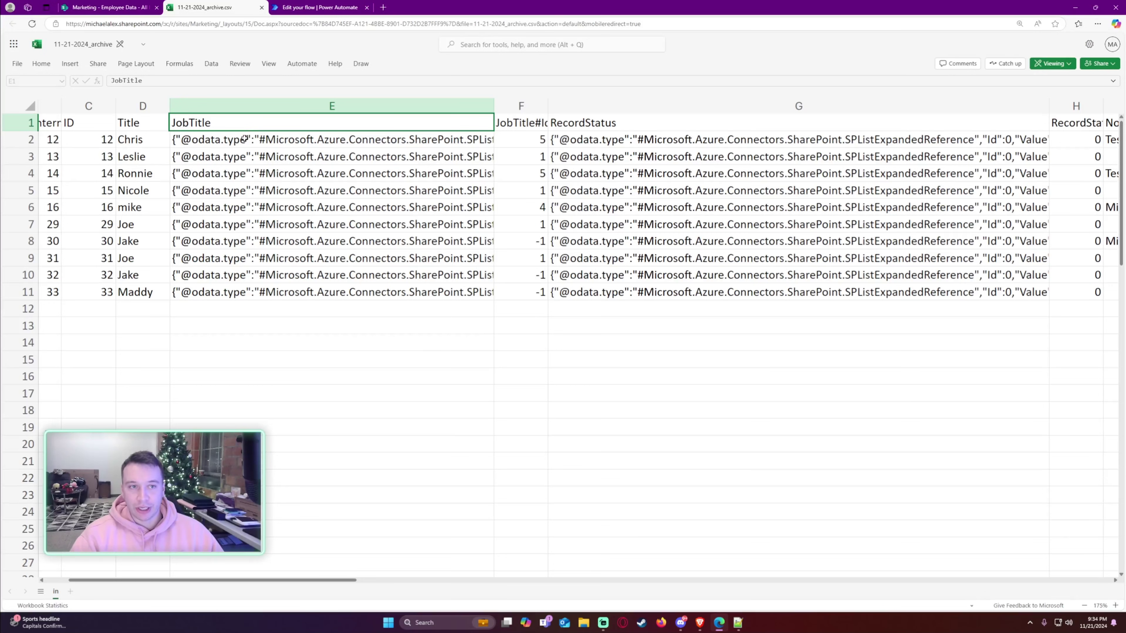
left_click_drag(494, 106, 610, 106)
left_click(488, 142)
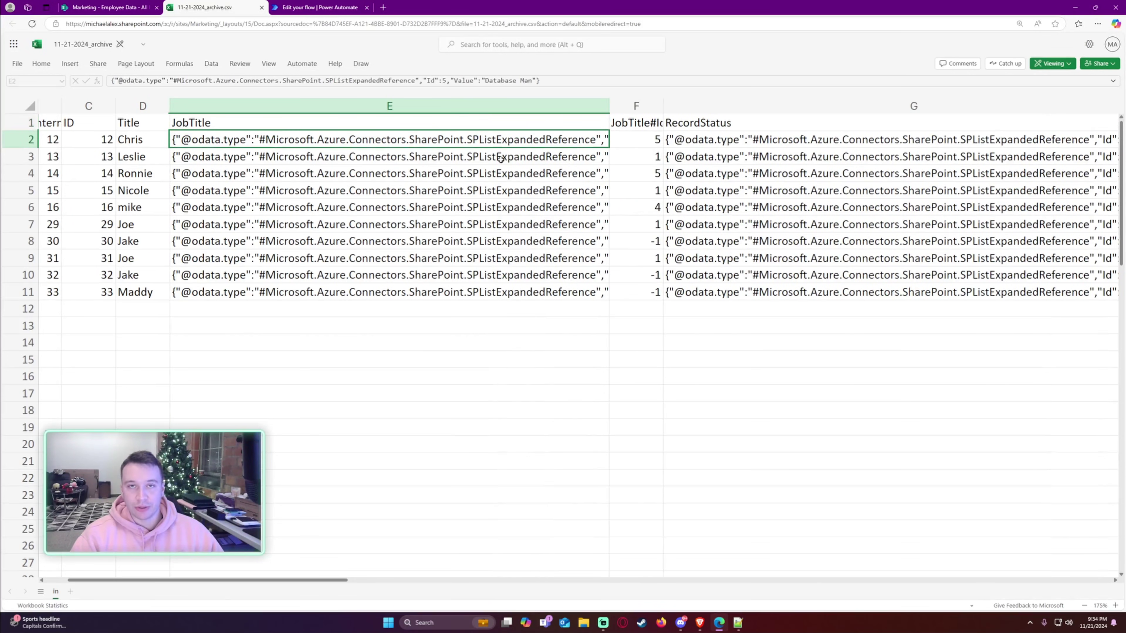
left_click(503, 260)
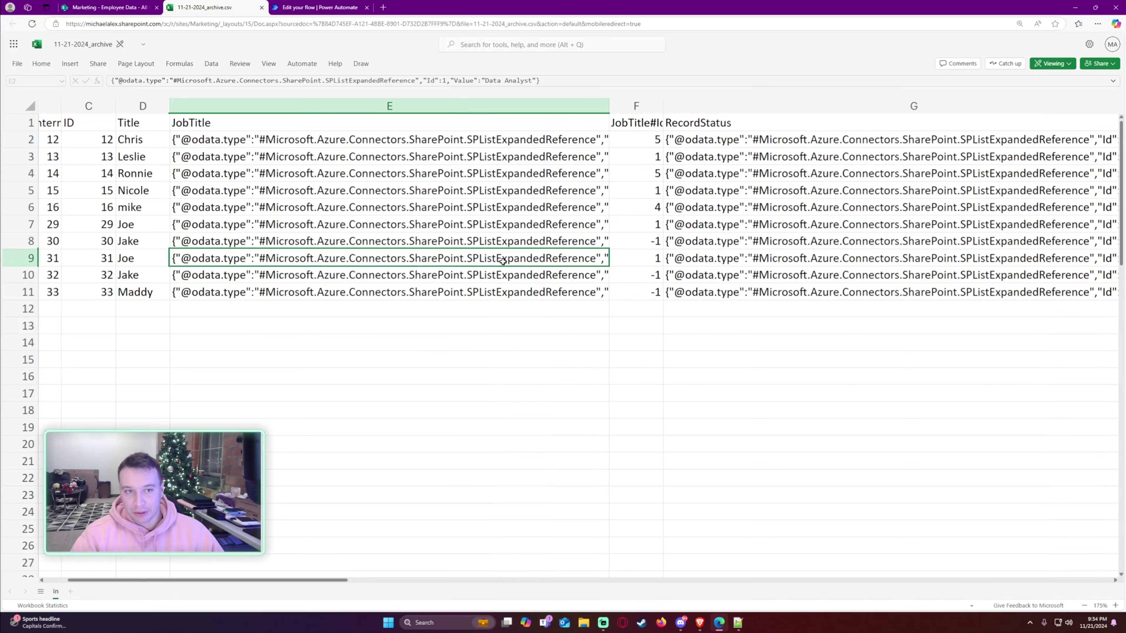
- Scroll right to read row 9's RecordStatus and the Skills arrays in rows 3 and 5
left_click_drag(304, 578, 464, 570)
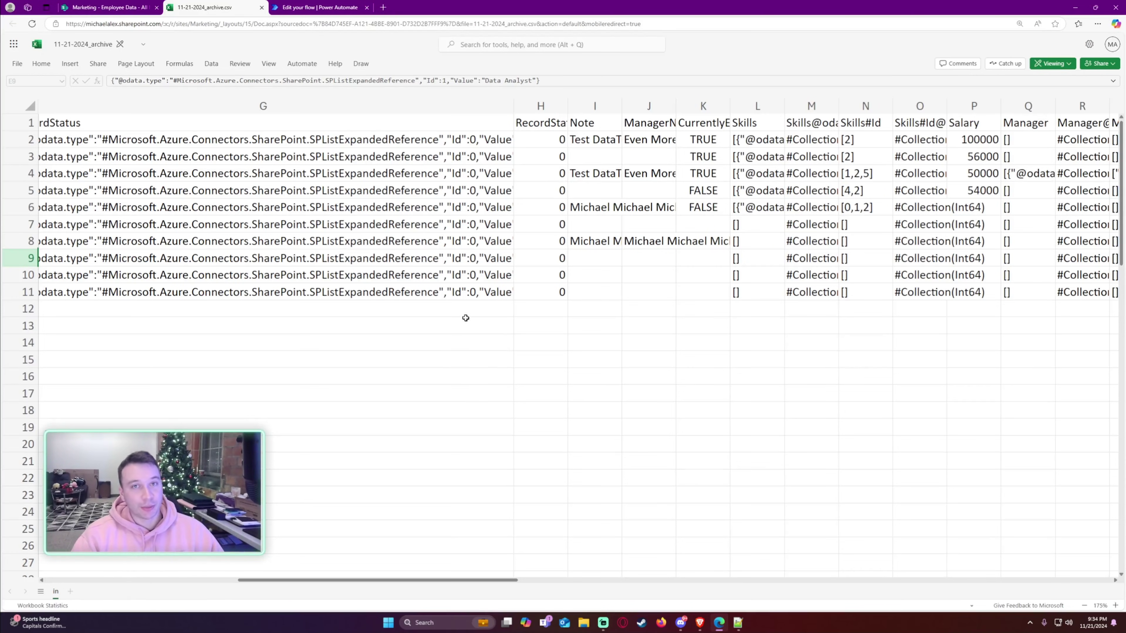
left_click(368, 258)
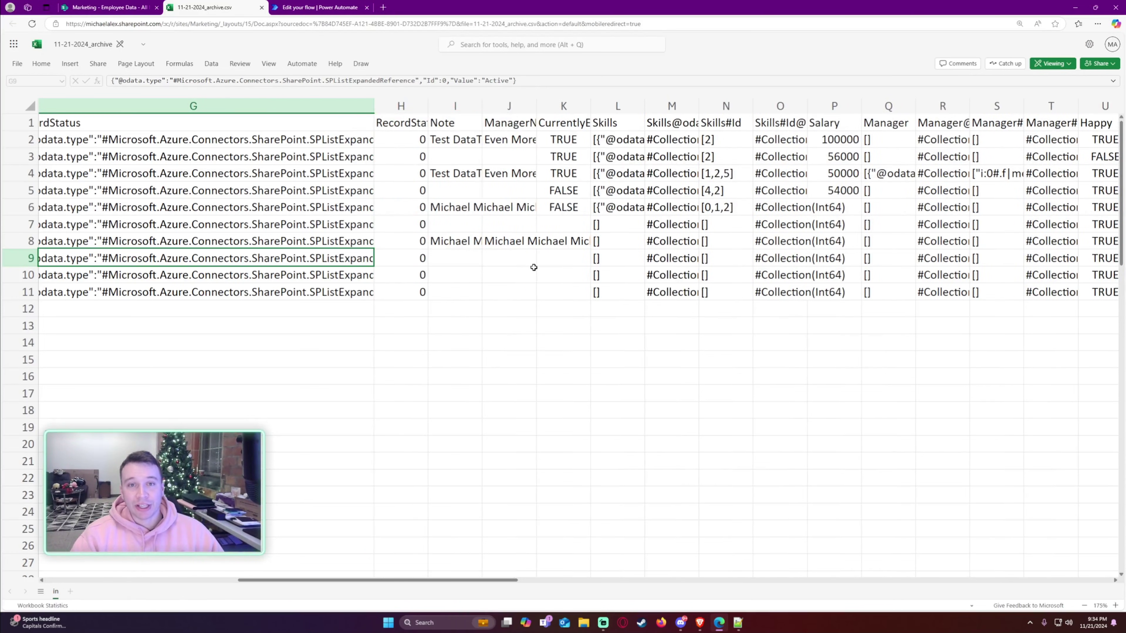
left_click(604, 163)
left_click(773, 195)
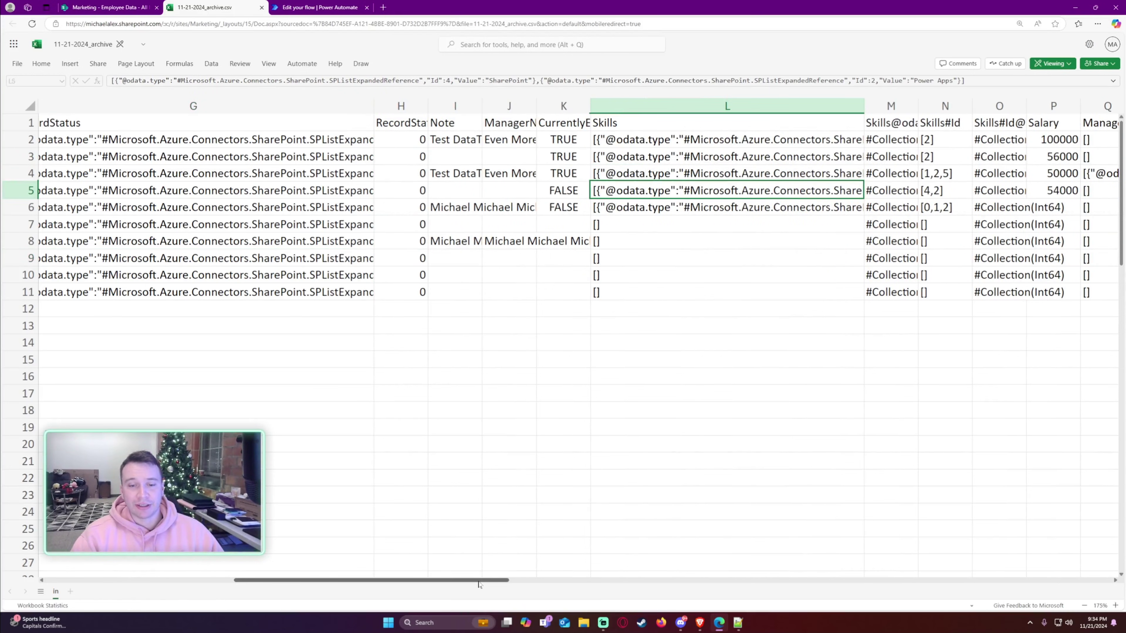
- Check the Modified timestamps and autofit column AB to show the full Author text
left_click_drag(481, 579, 624, 571)
scroll(596, 443, "down", 6)
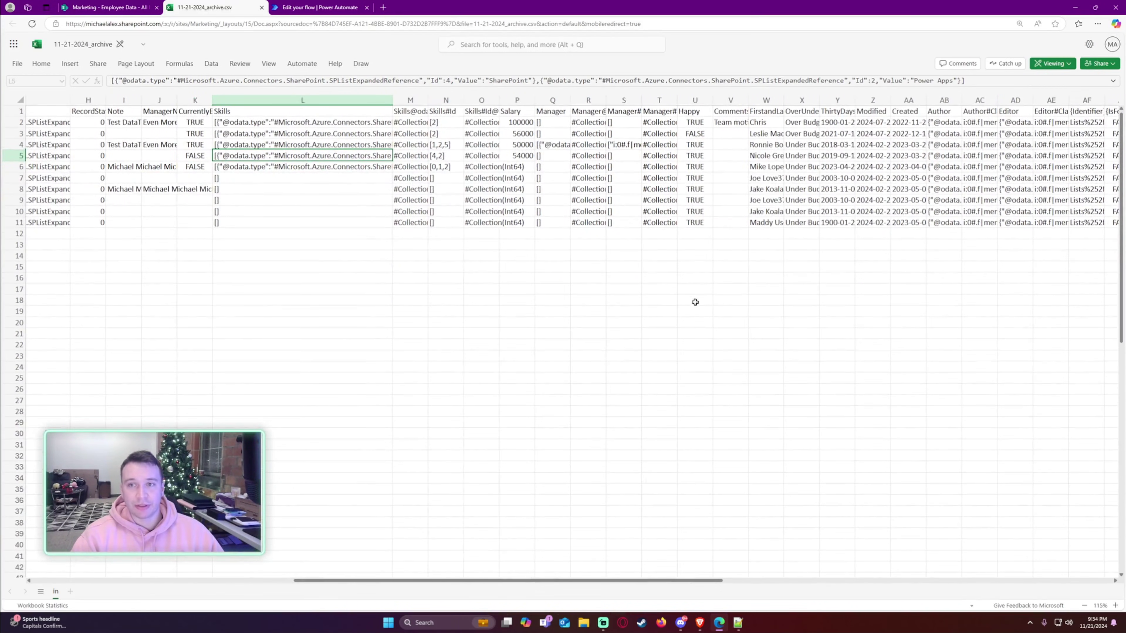
left_click(889, 112)
left_click(886, 133)
left_click(885, 154)
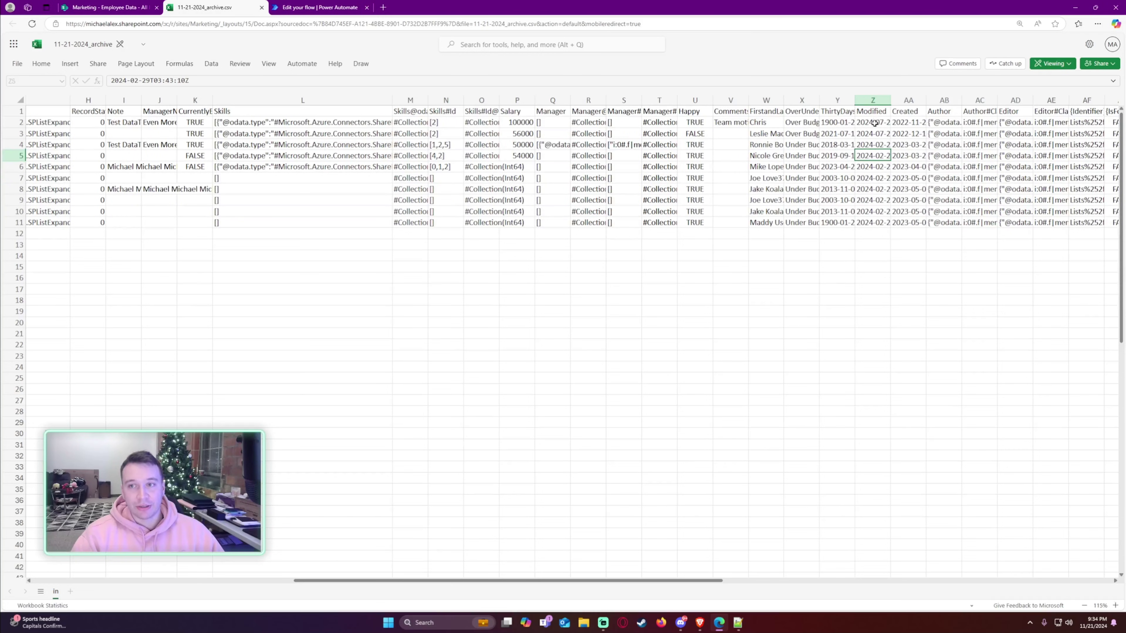
left_click(939, 133)
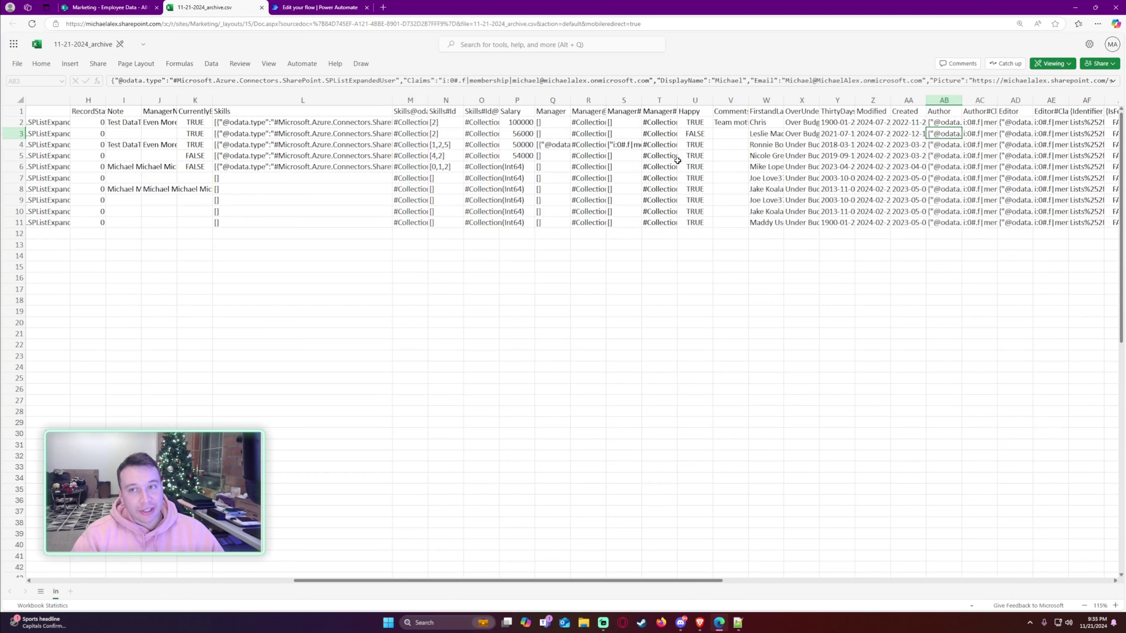
double_click(962, 100)
- Check row 7's OverUnderBudget and empty Manager values, then scroll back to the start
left_click(802, 178)
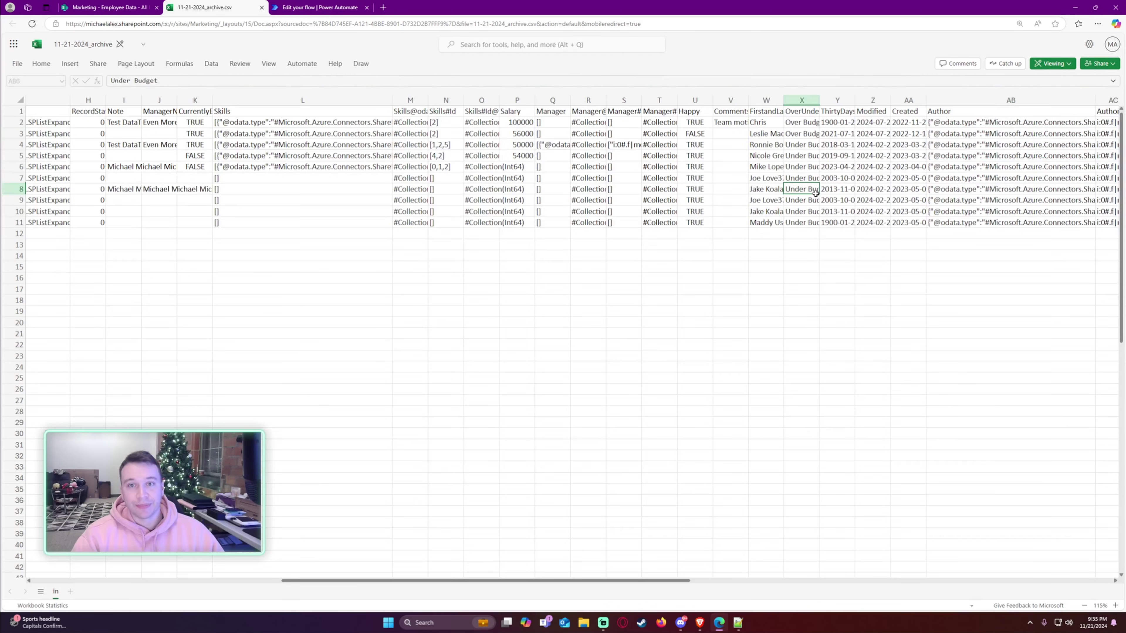
left_click(620, 177)
left_click(550, 176)
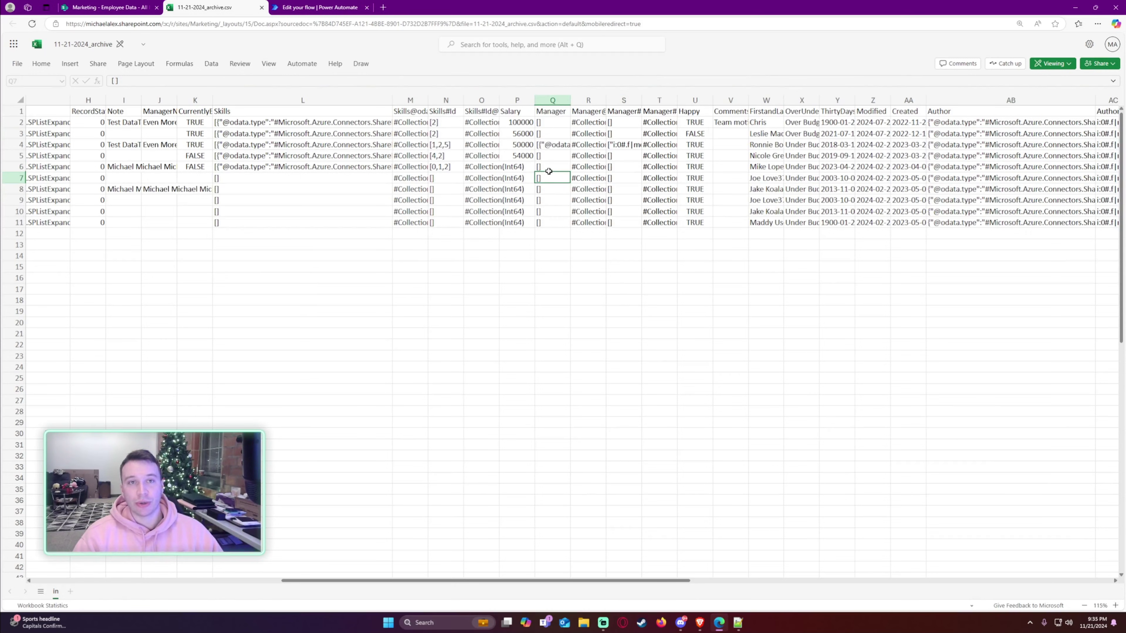
left_click(517, 289)
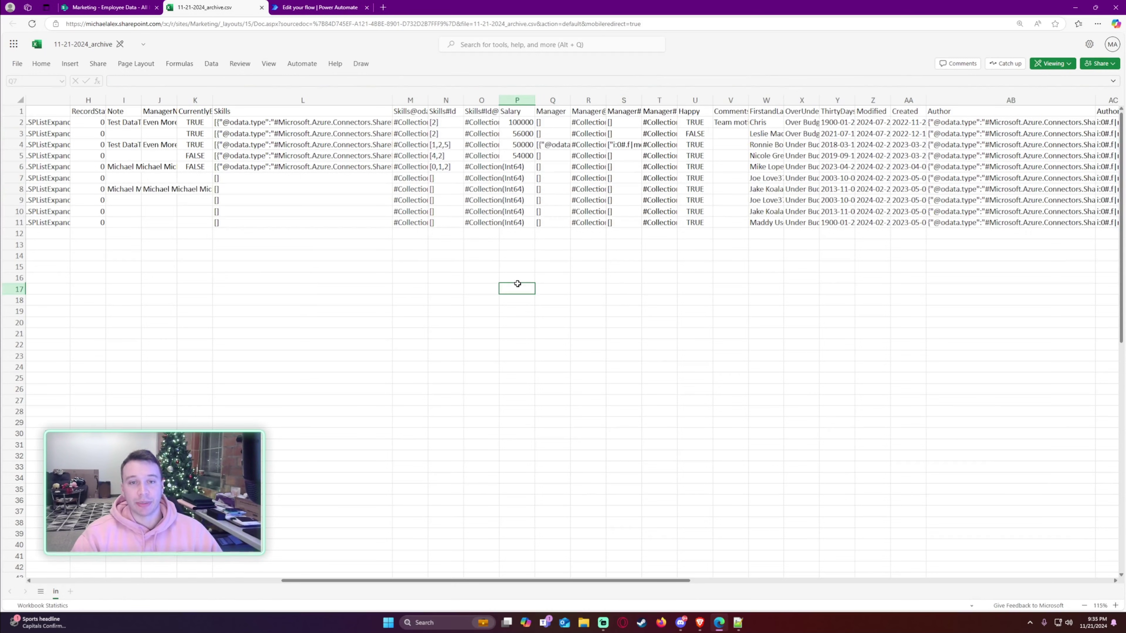
left_click_drag(608, 576, 382, 510)
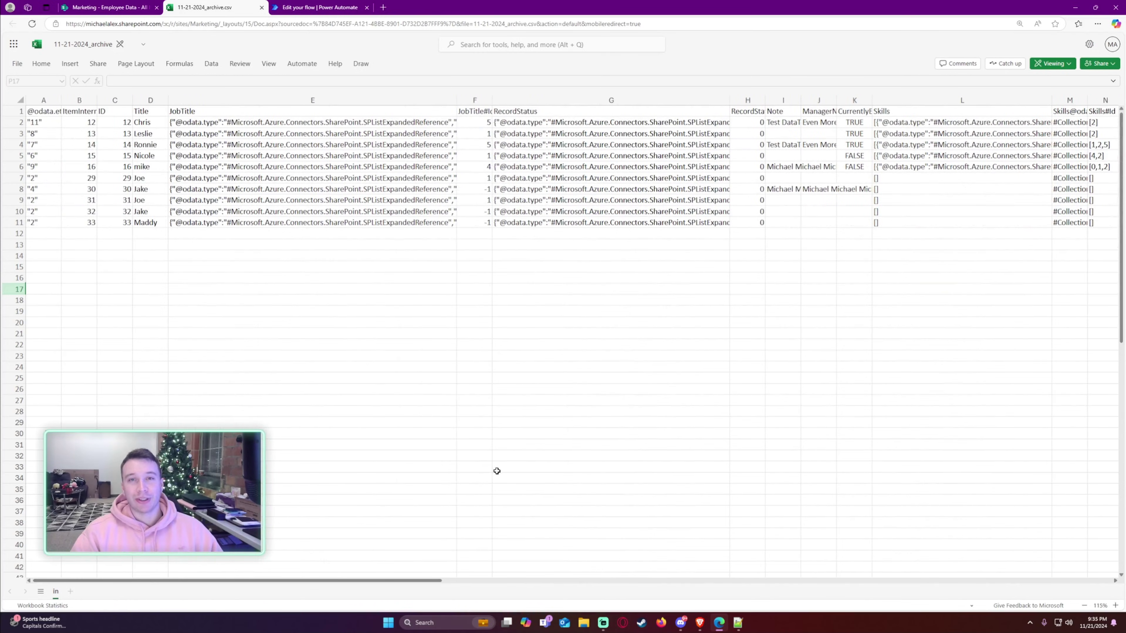
scroll(420, 302, "up", 2)
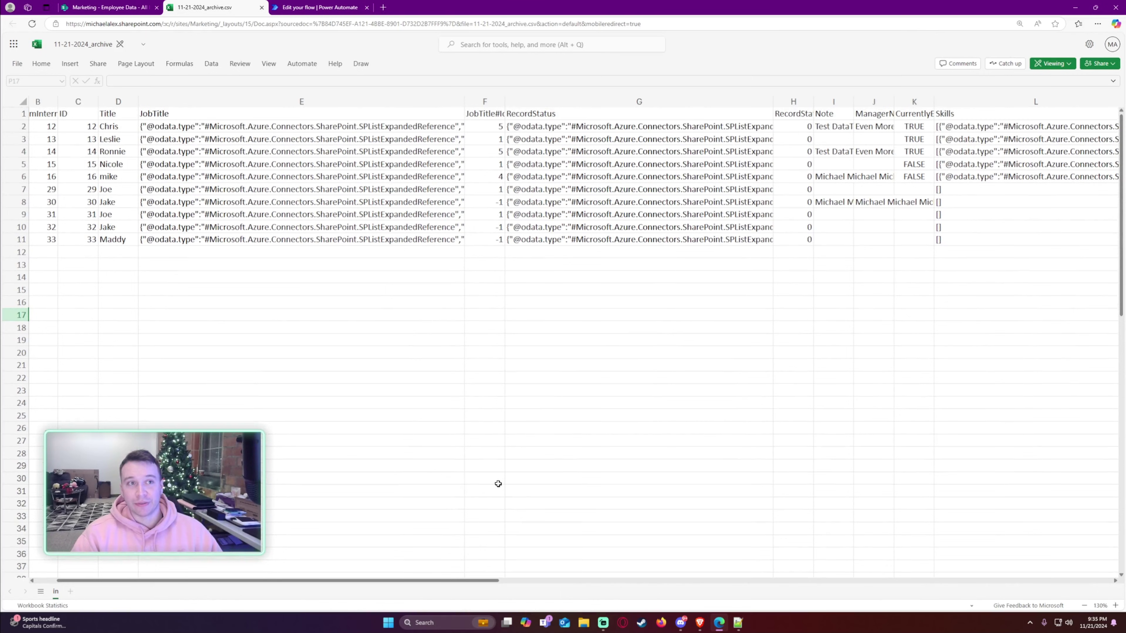
- Check the Bookkeeper job title and RecordStatus rows 4–10, then autofit the JobTitle column
left_click(408, 361)
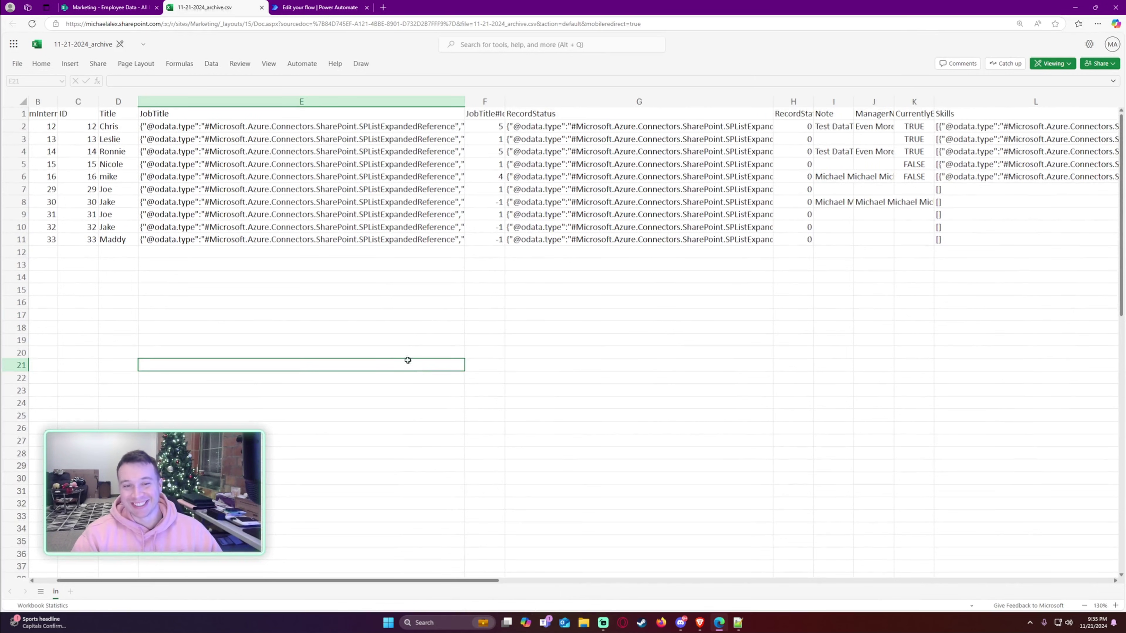
left_click(354, 230)
left_click(570, 267)
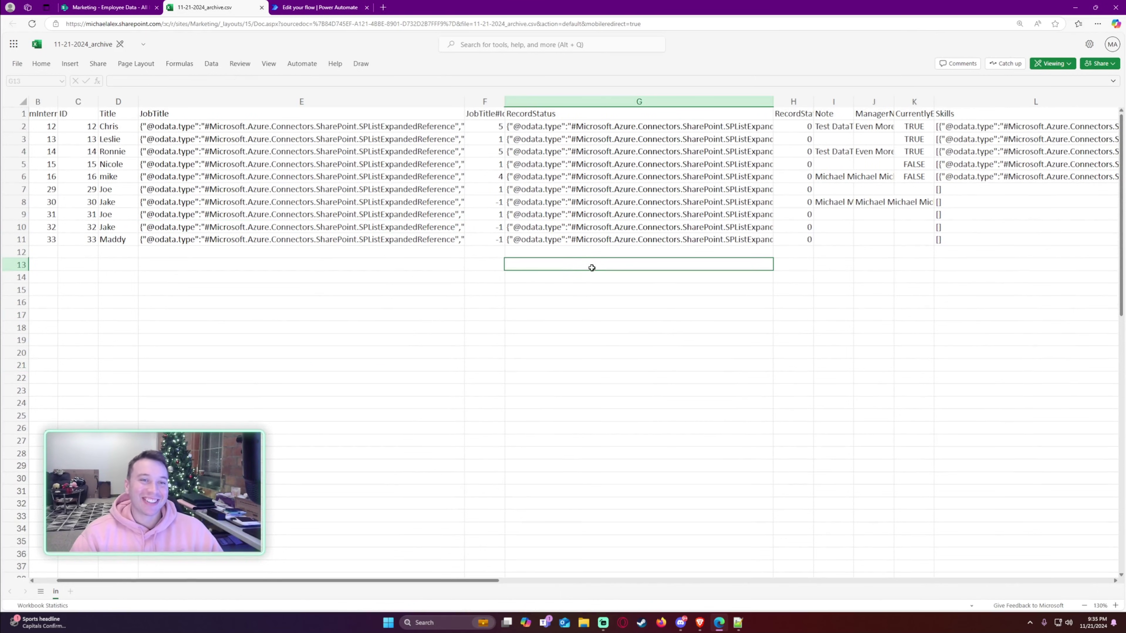
left_click_drag(601, 157, 601, 231)
left_click(597, 293)
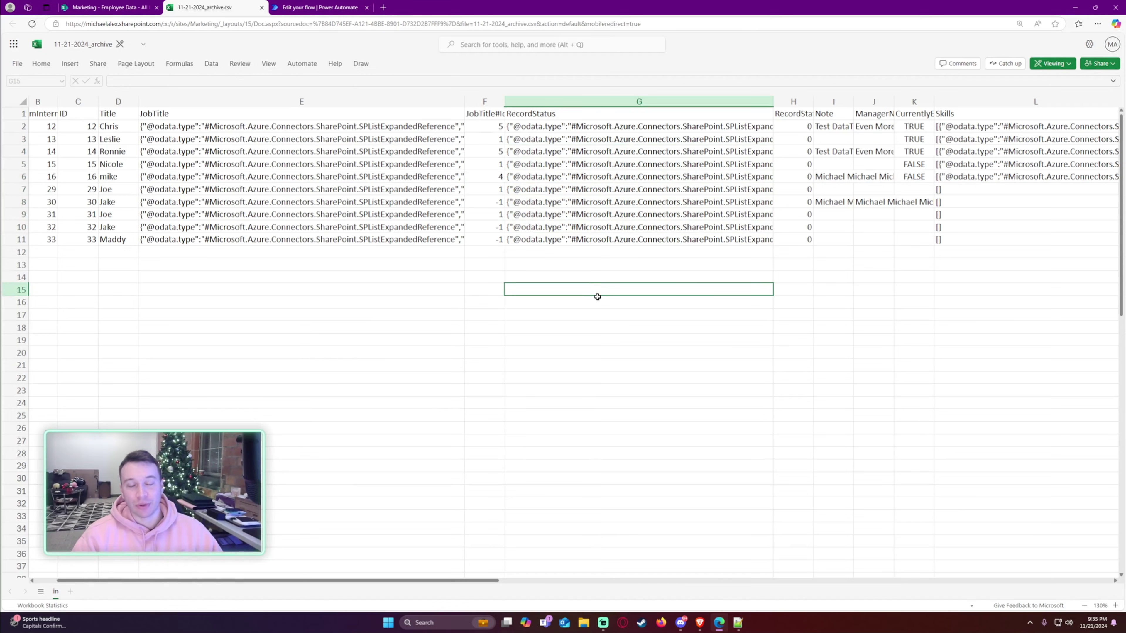
left_click(617, 402)
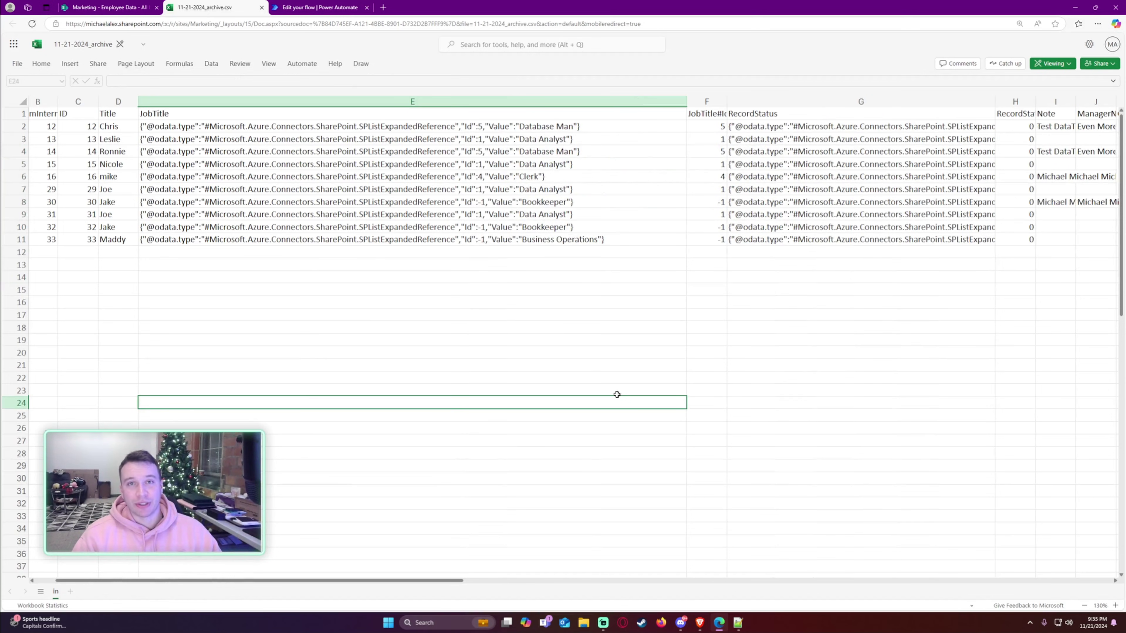
- In the Employee Data list, scroll across records like ID 14 to compare plain JobTitle values
key("ctrl+shift+Tab")
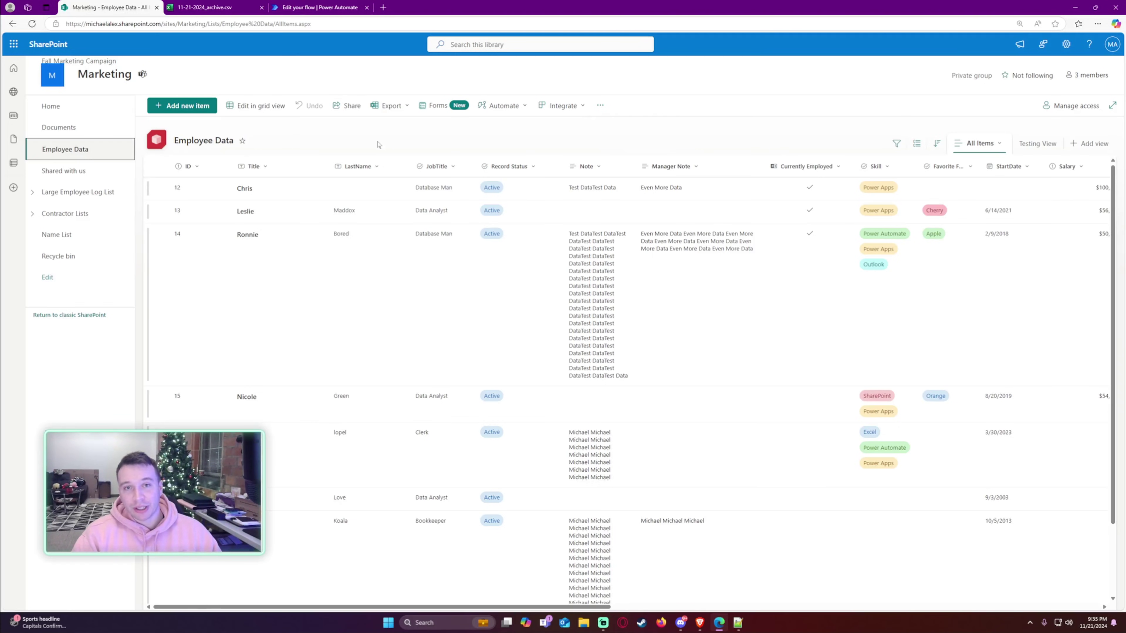
left_click(540, 315)
left_click_drag(483, 606, 593, 610)
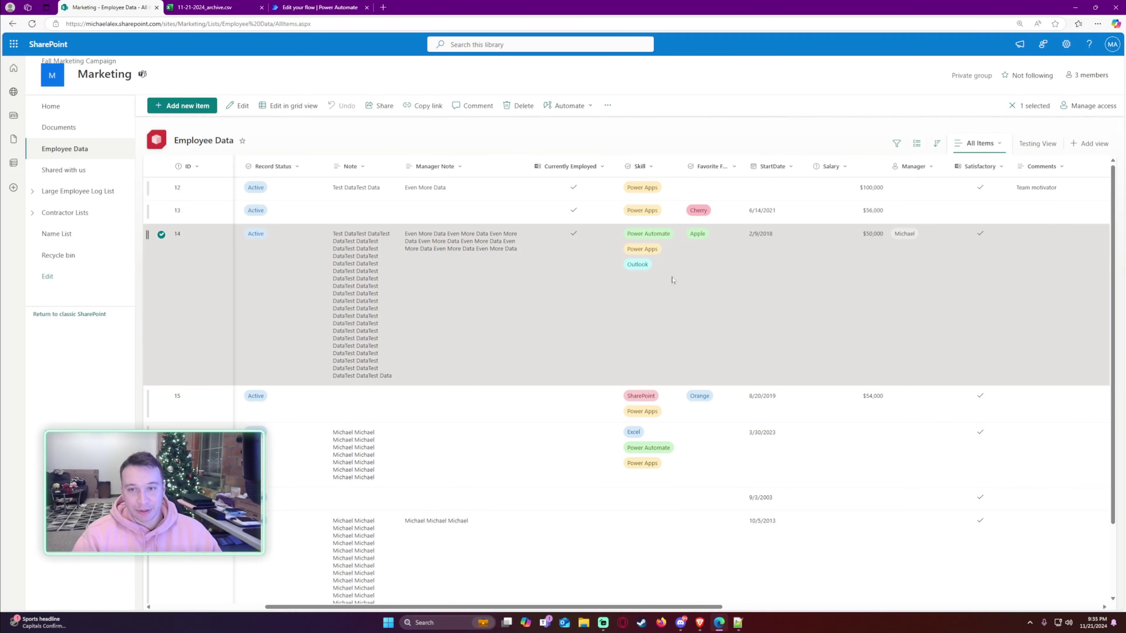
mouse_move(649, 607)
left_mouse_down()
mouse_move(885, 599)
mouse_move(1027, 574)
left_mouse_up()
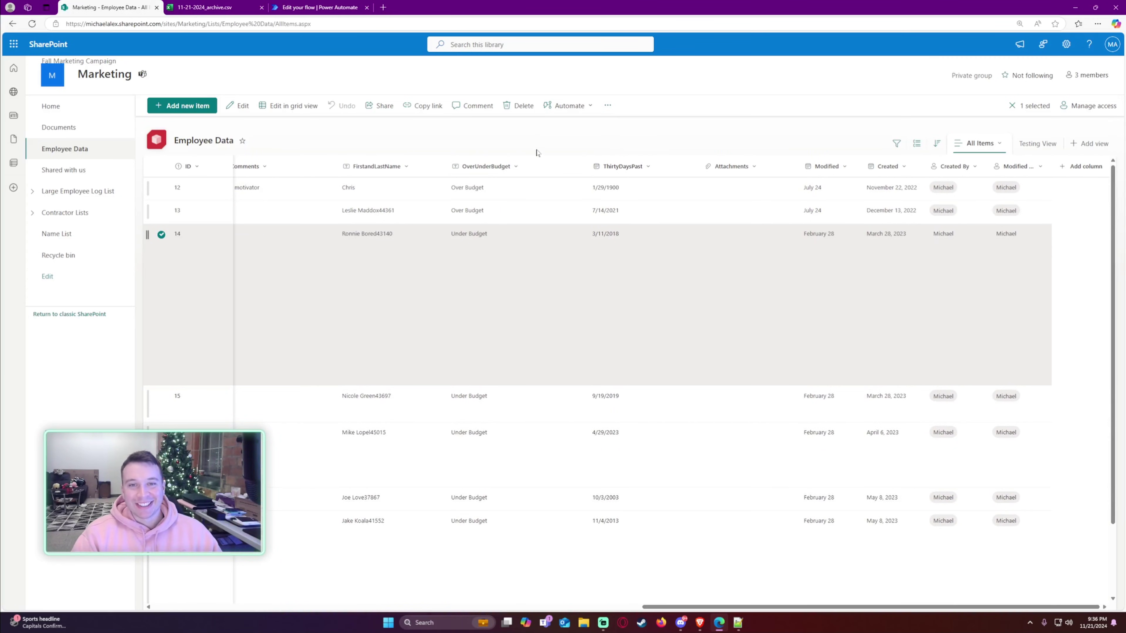
left_click(612, 310)
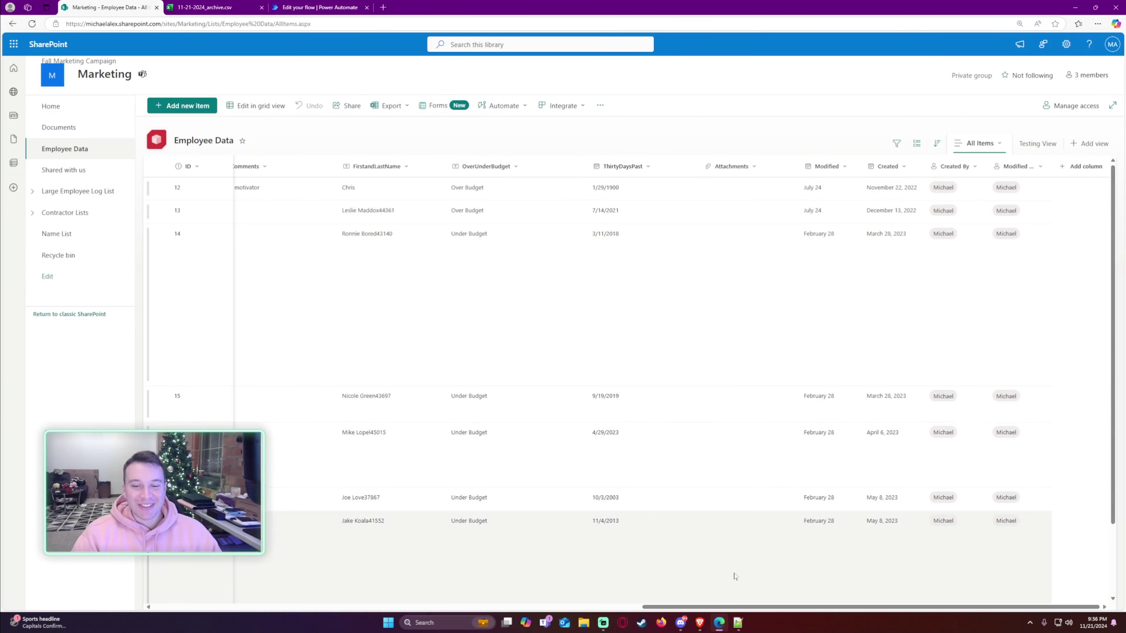
left_click(710, 603)
left_click_drag(710, 605, 279, 605)
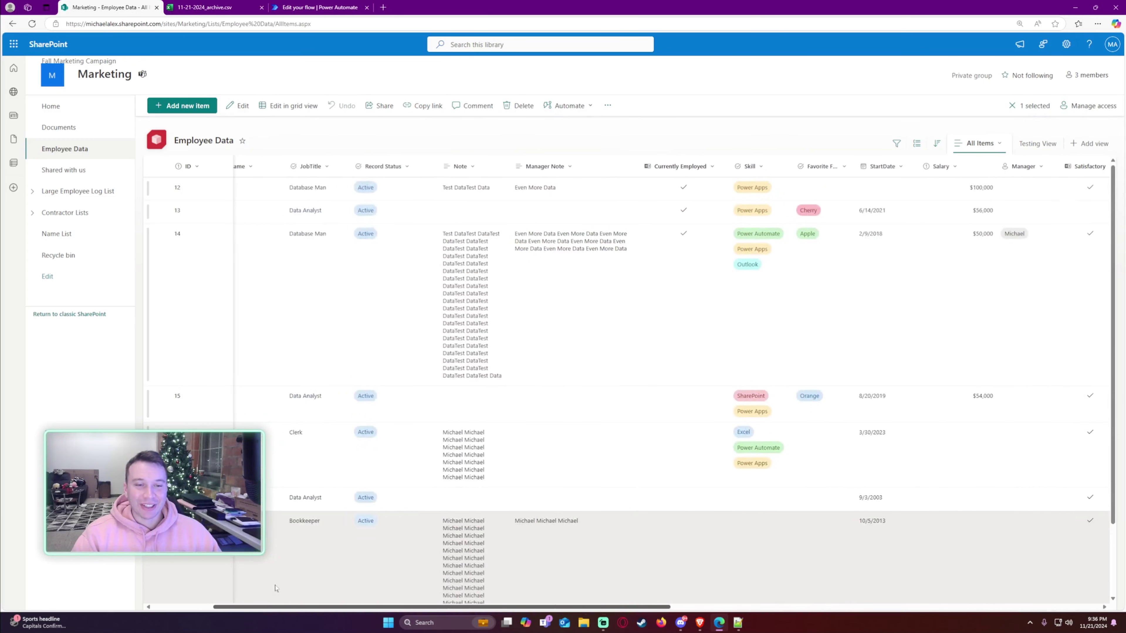
left_click(354, 148)
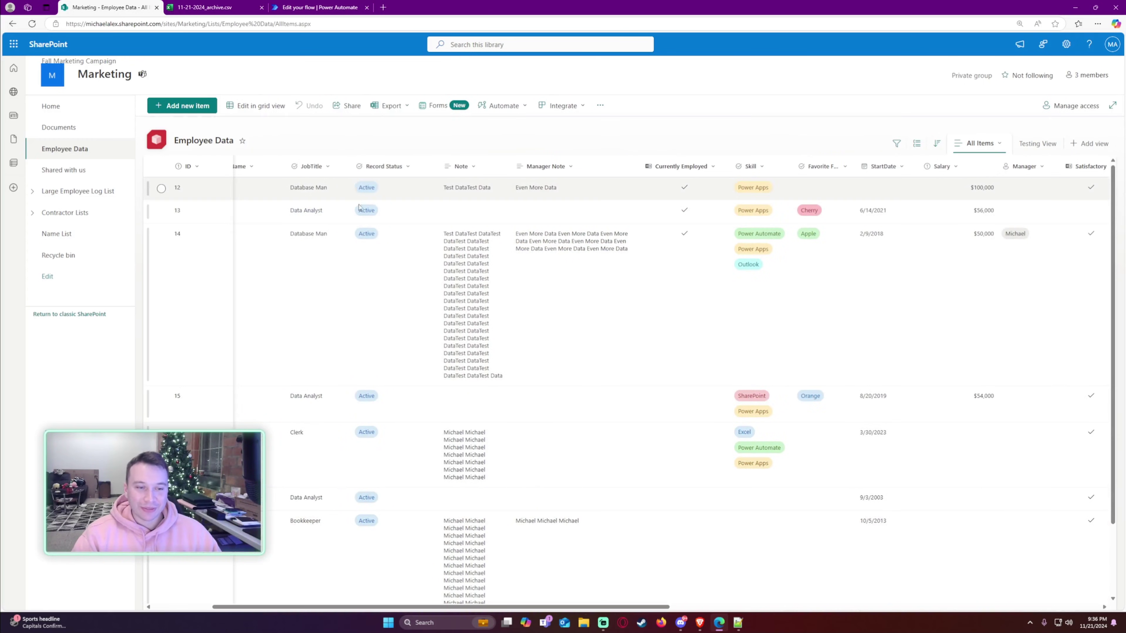